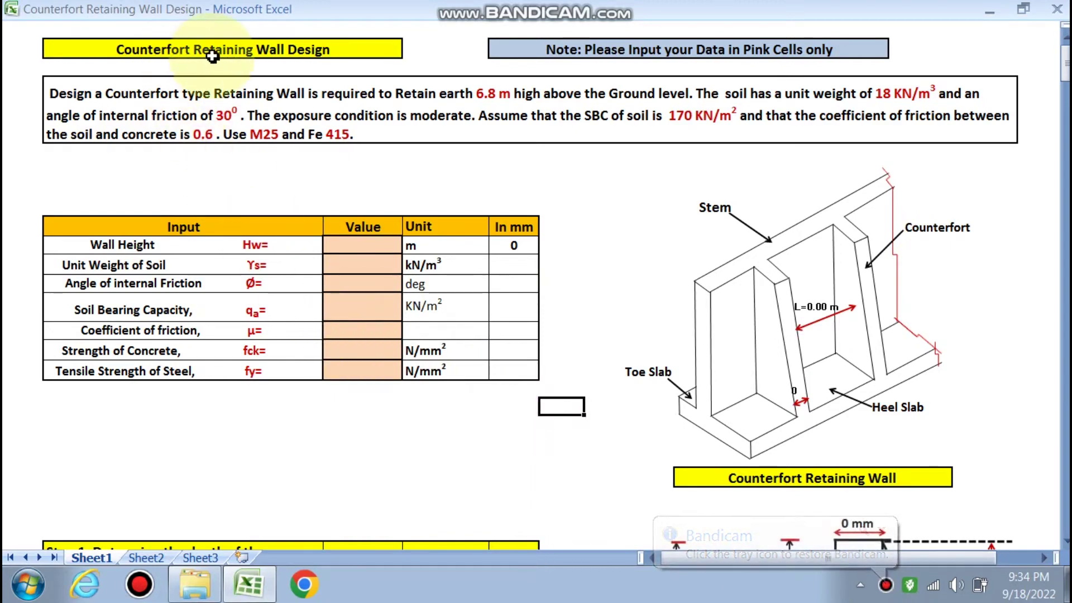
Step: Review the design problem, the blank input table and calculation Steps 1 to 7 of the counterfort retaining wall sheet
click(578, 184)
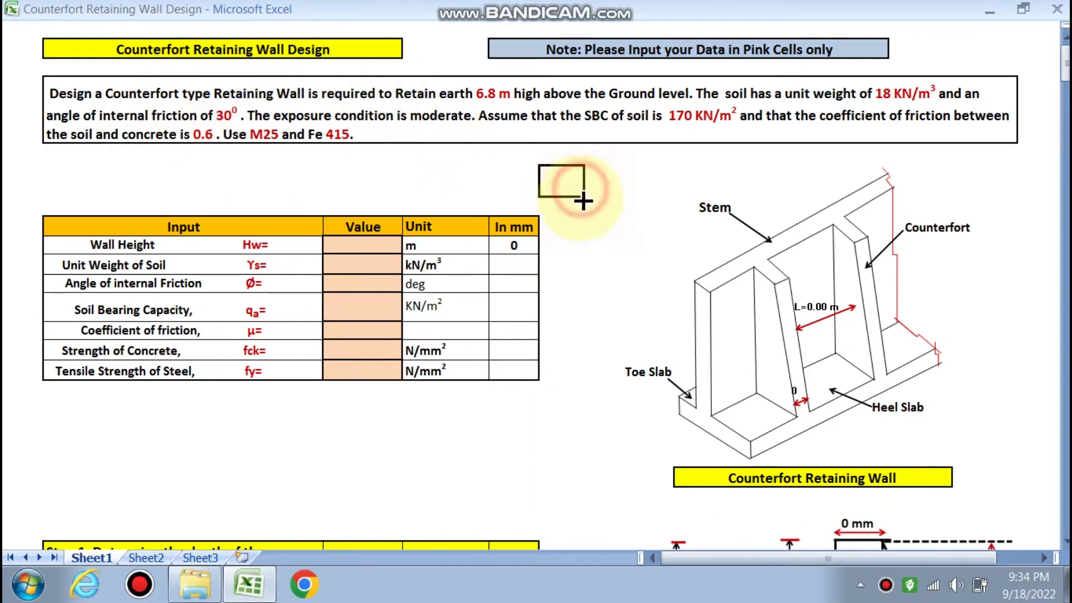
scroll(584, 209, down, 1)
scroll(286, 239, down, 2)
scroll(425, 273, up, 2)
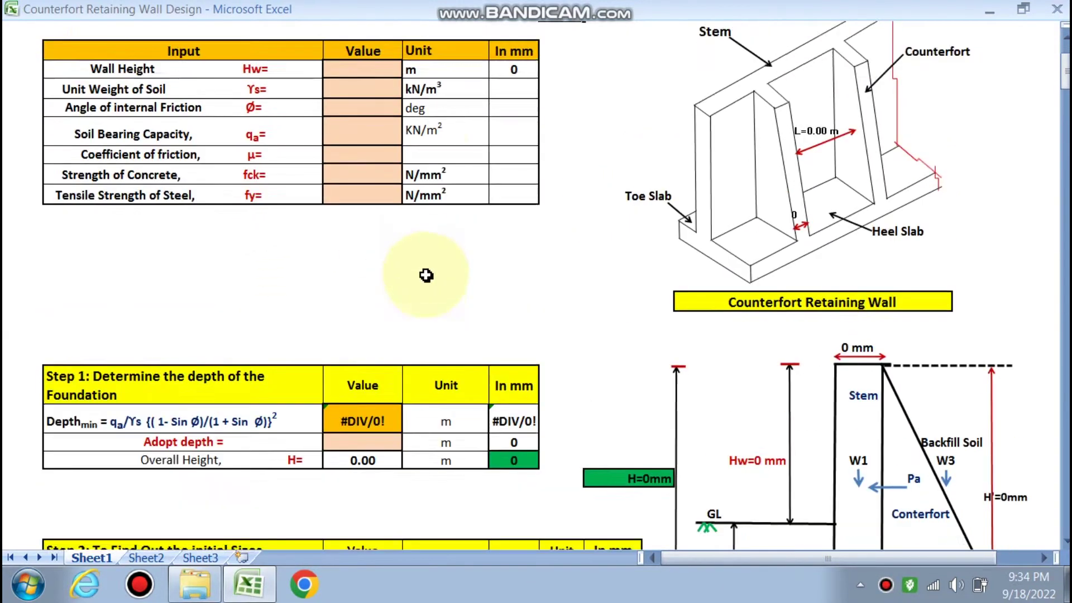
scroll(366, 309, down, 7)
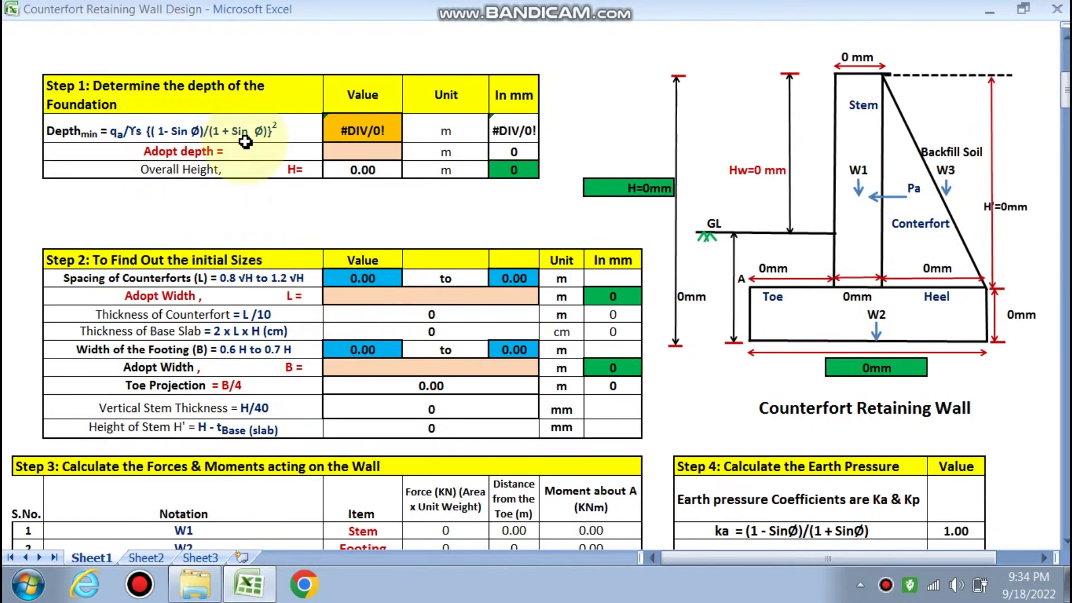
scroll(290, 206, down, 3)
scroll(393, 294, down, 8)
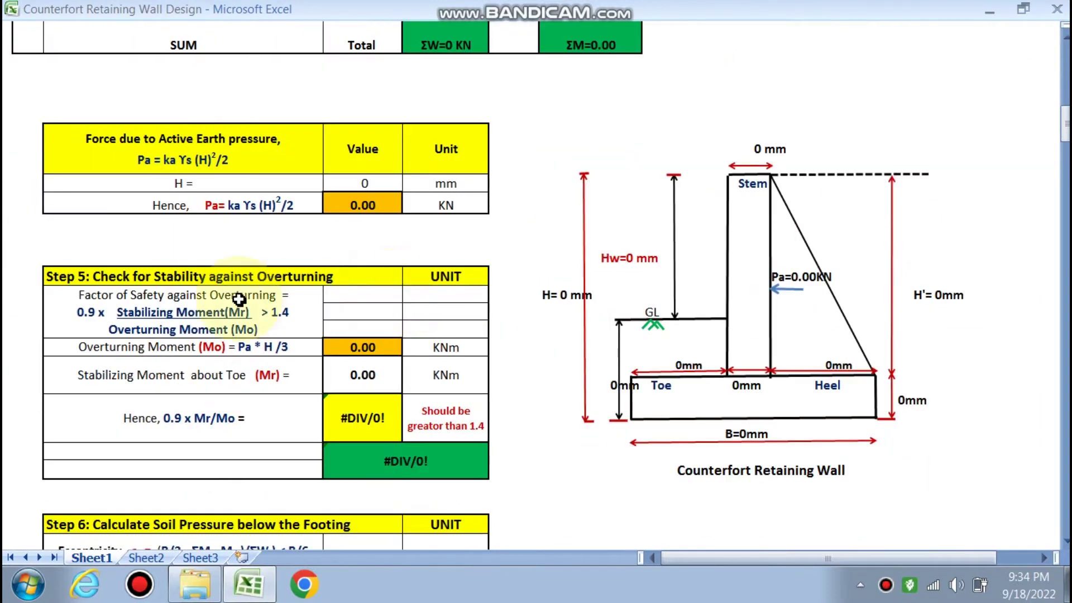
scroll(335, 306, down, 4)
scroll(351, 314, down, 2)
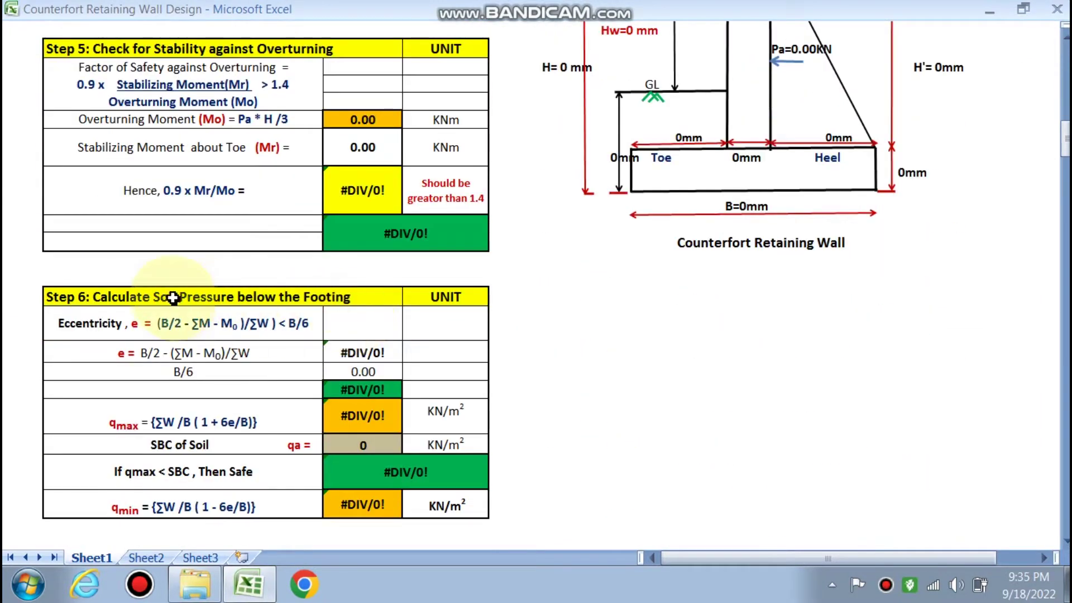
scroll(375, 332, down, 4)
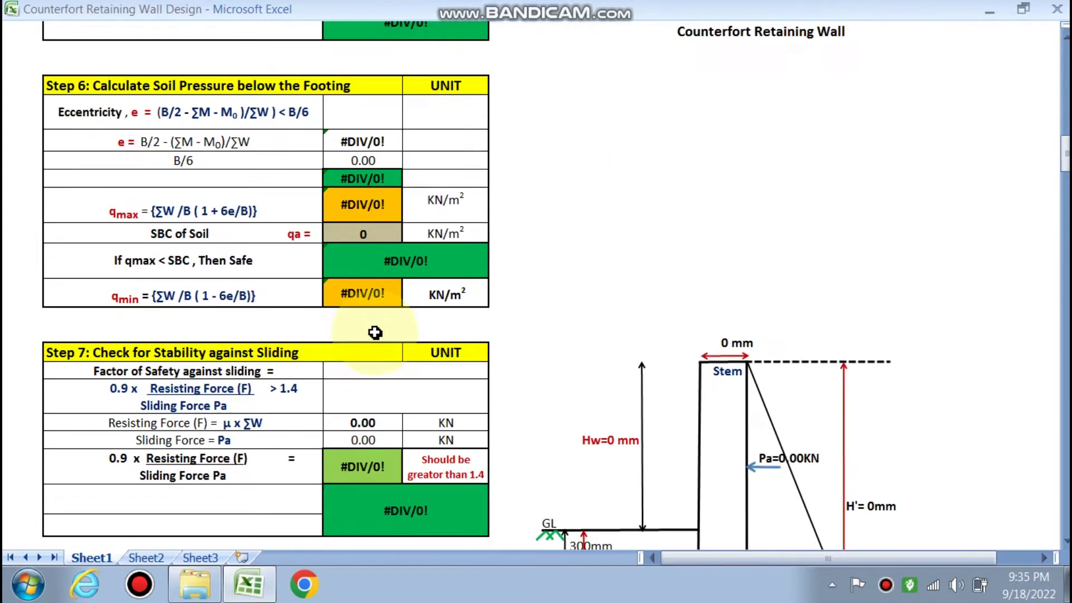
scroll(374, 333, down, 1)
scroll(316, 322, down, 2)
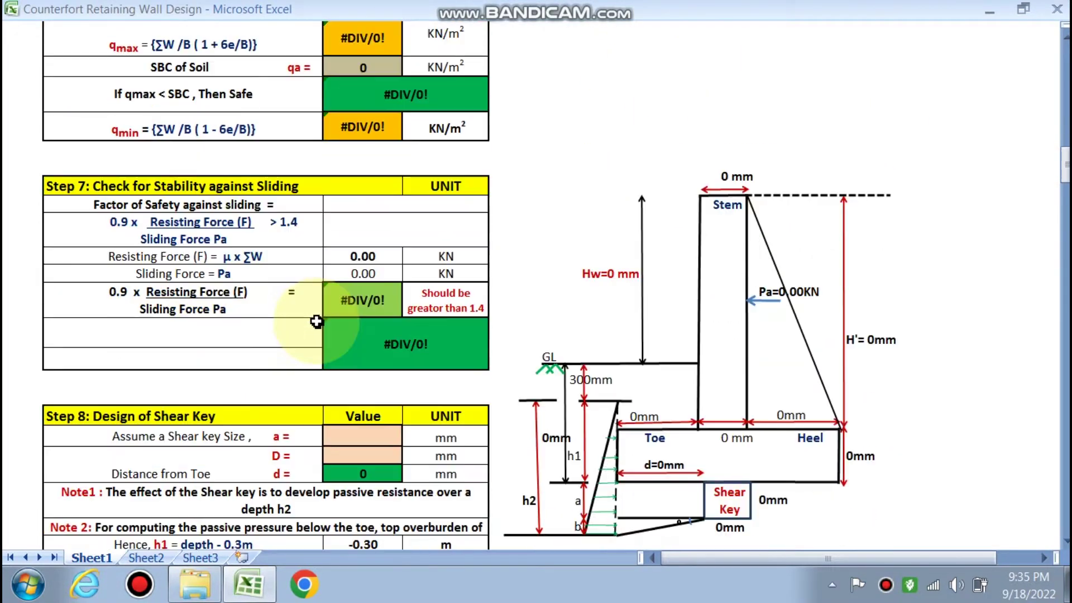
Step: Examine Steps 8 to 16, from the shear key design to the vertical ties, and the reinforcement detail drawings
scroll(341, 223, down, 7)
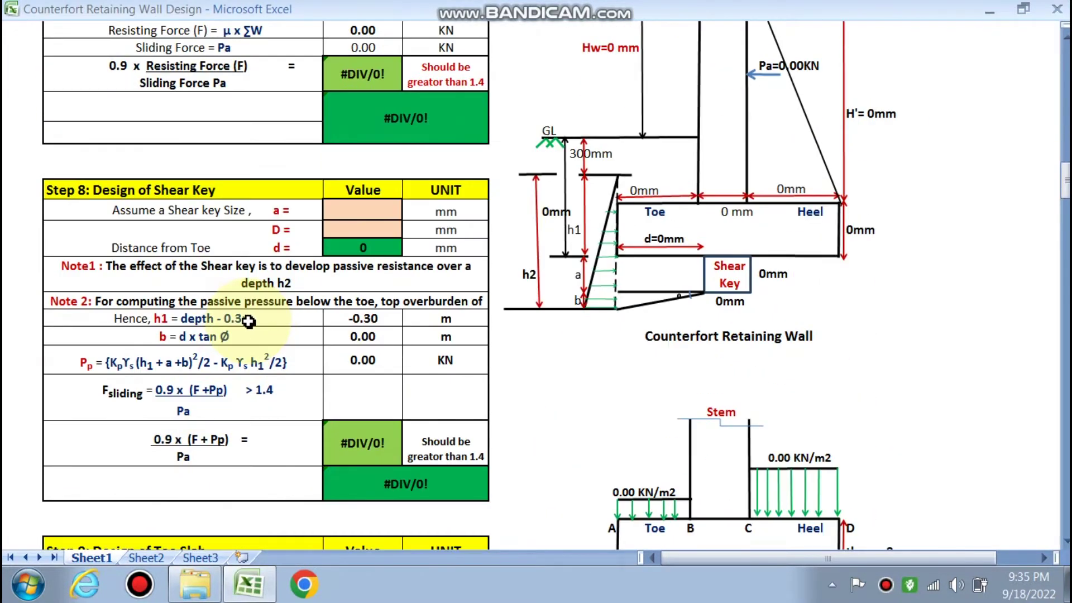
scroll(248, 322, down, 5)
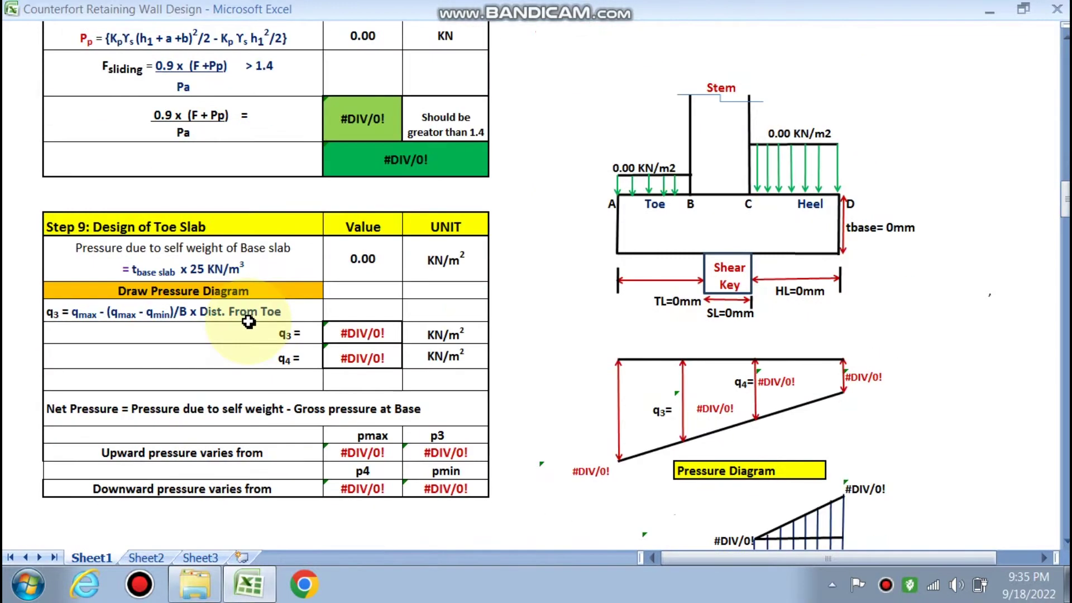
scroll(248, 321, down, 13)
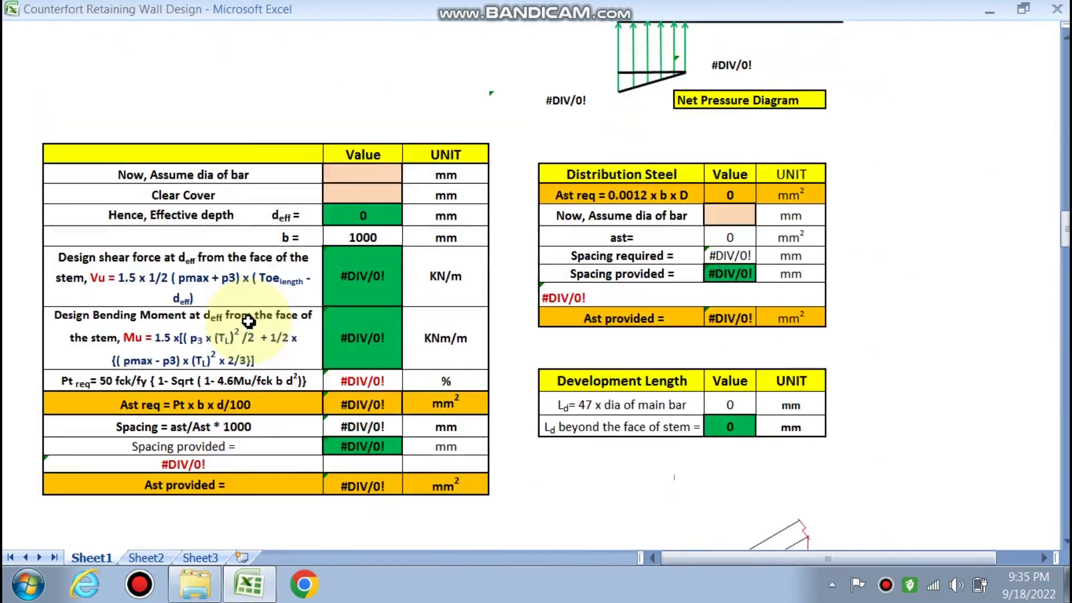
scroll(248, 321, down, 9)
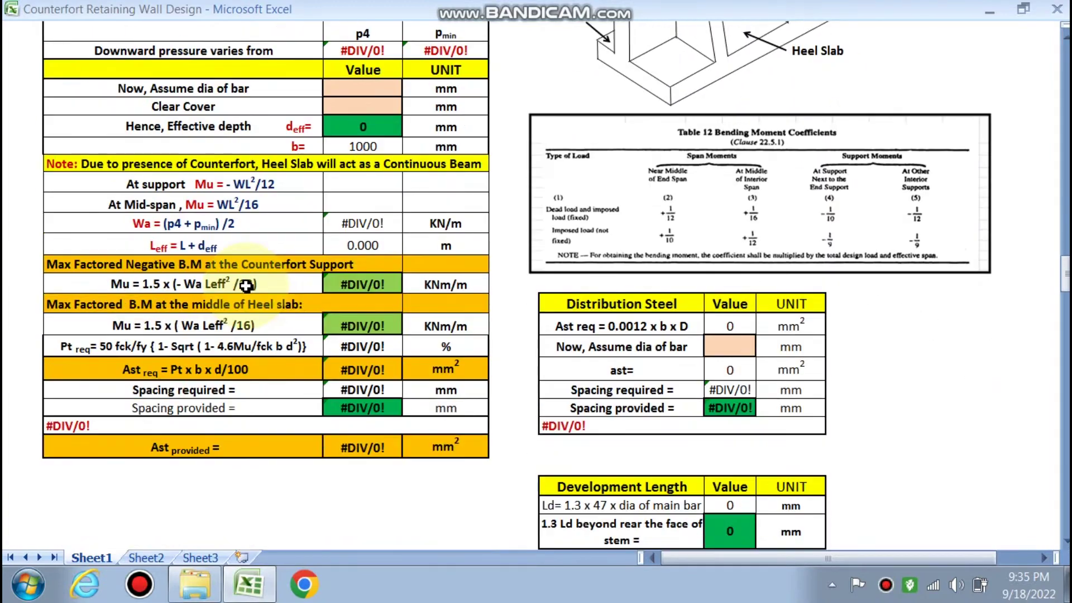
scroll(246, 286, down, 12)
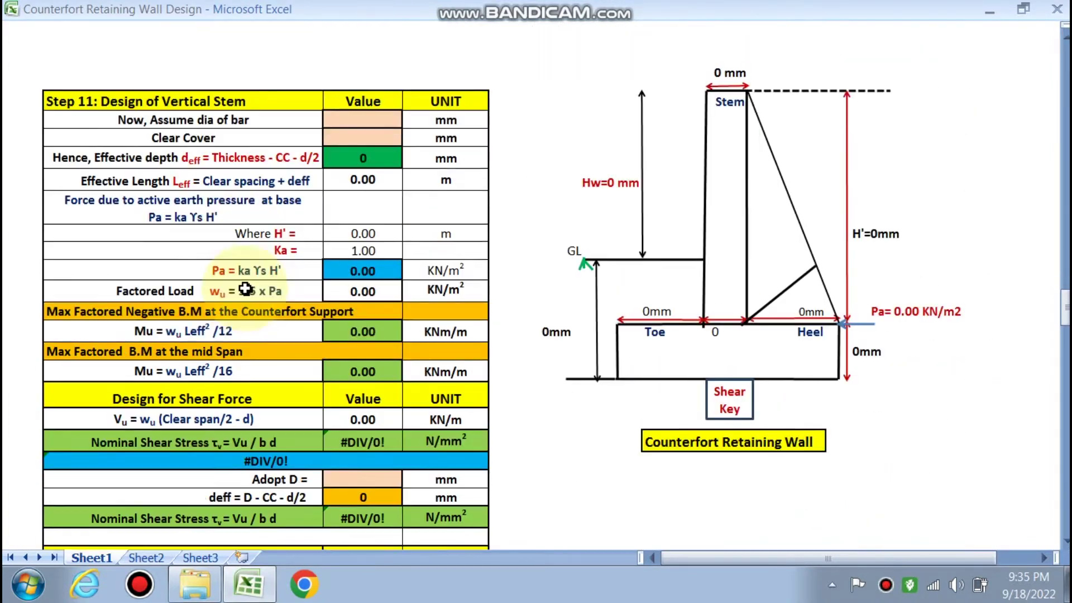
scroll(245, 289, down, 18)
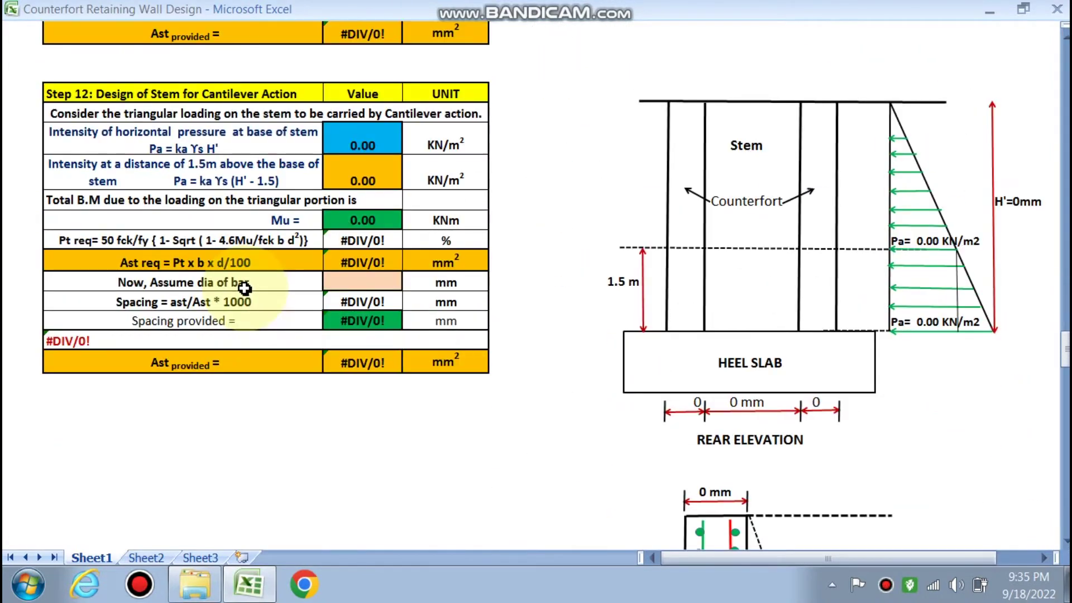
scroll(246, 288, down, 11)
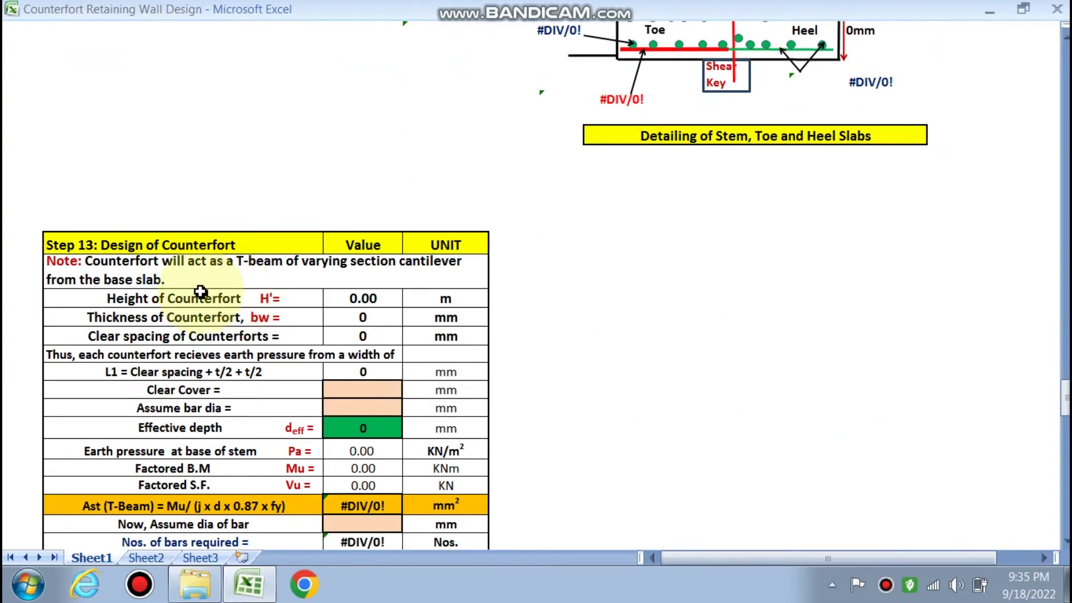
scroll(271, 295, down, 10)
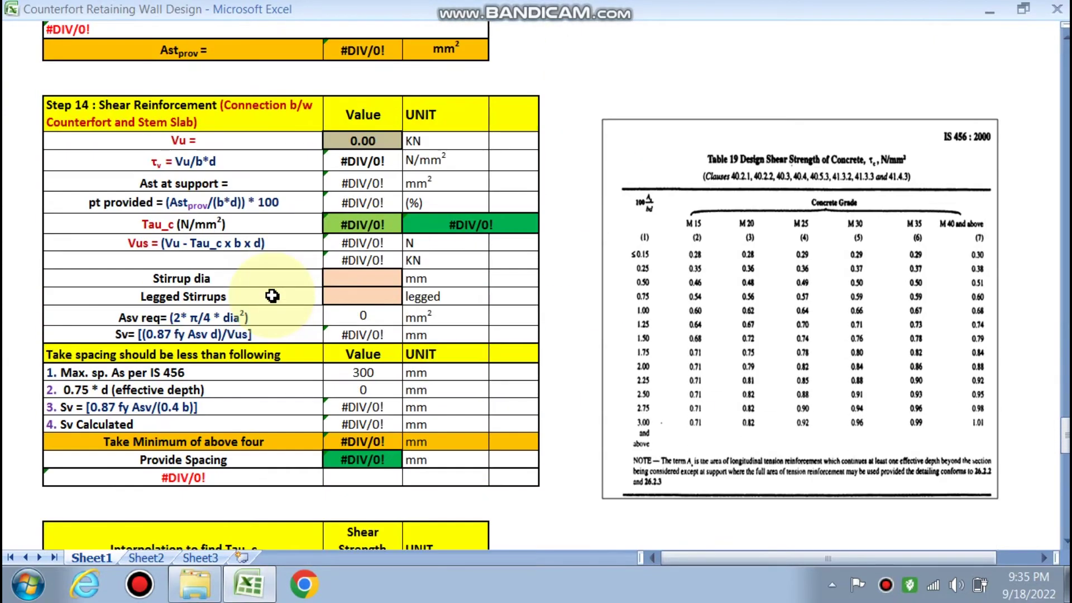
scroll(272, 295, down, 9)
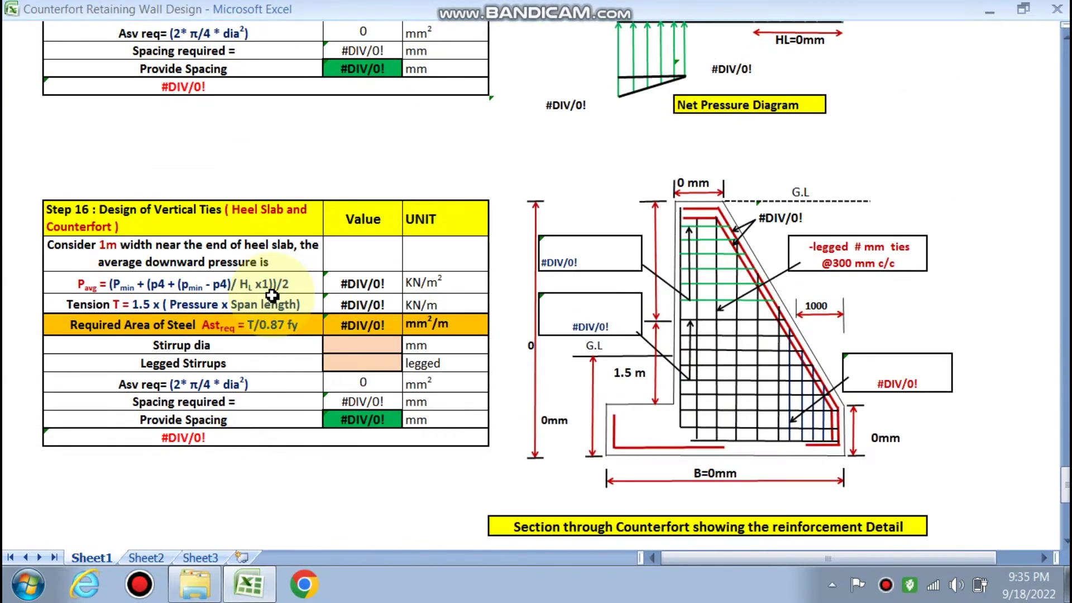
scroll(756, 279, down, 6)
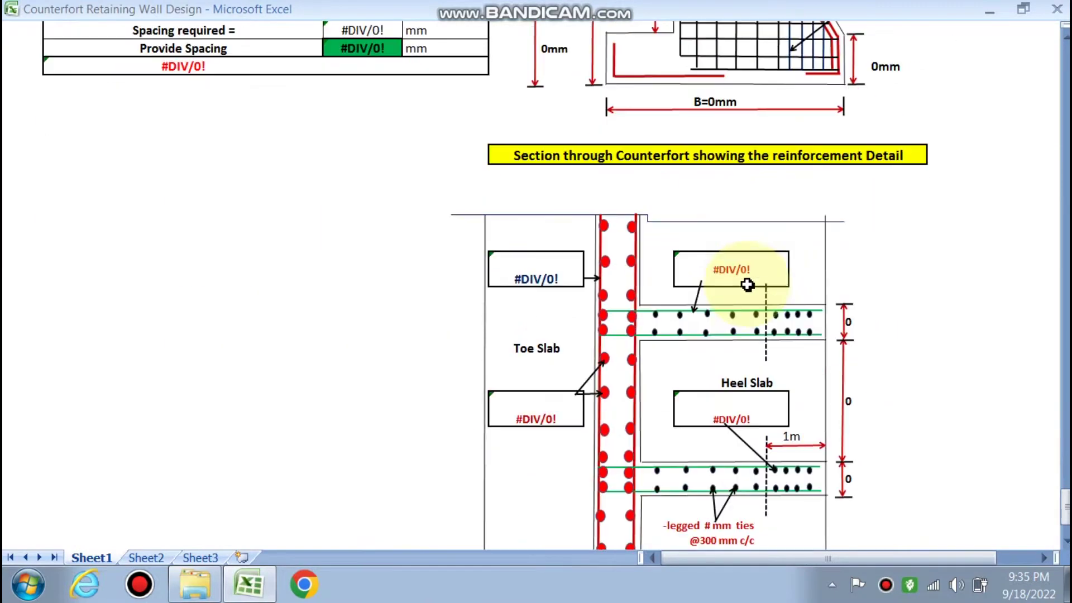
scroll(743, 378, down, 1)
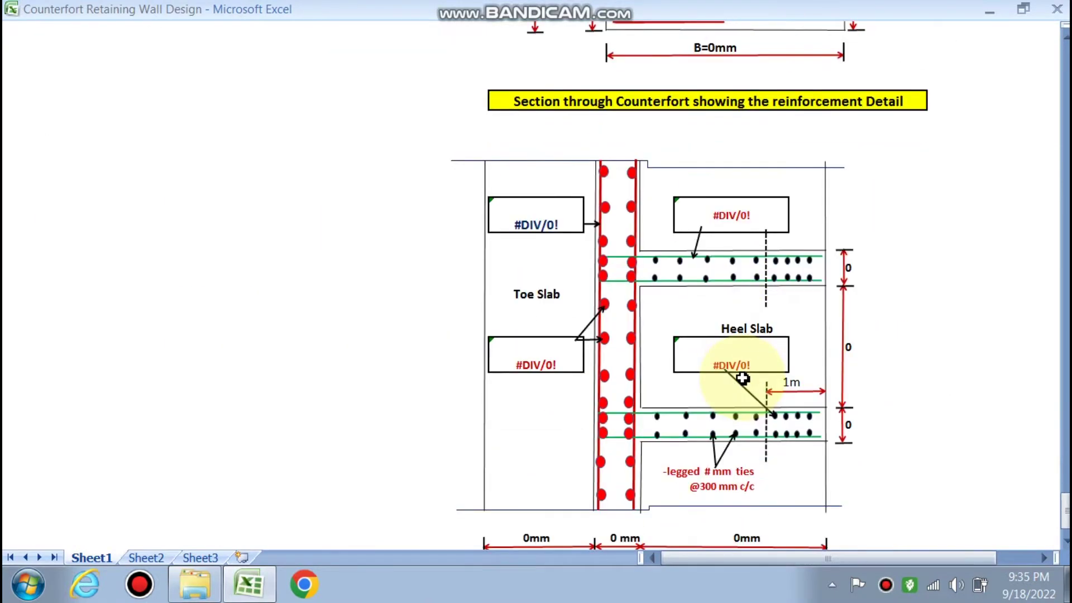
scroll(742, 379, down, 2)
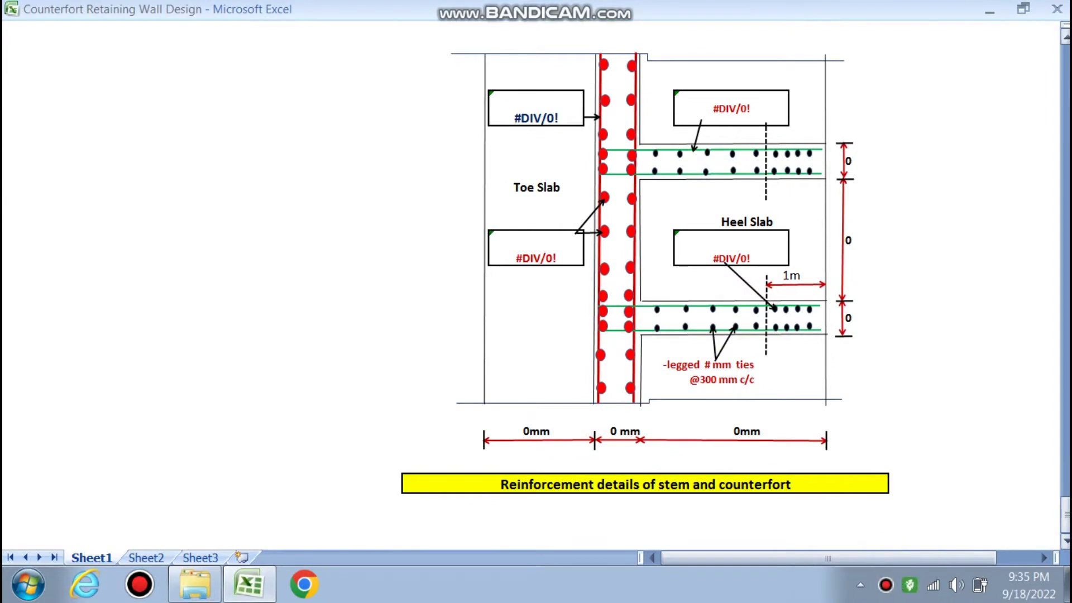
Step: Enter a wall height Hw of 6.8 m and a soil unit weight of 18 kN/m³ in the input table
drag(1064, 510, 1064, 244)
click(372, 242)
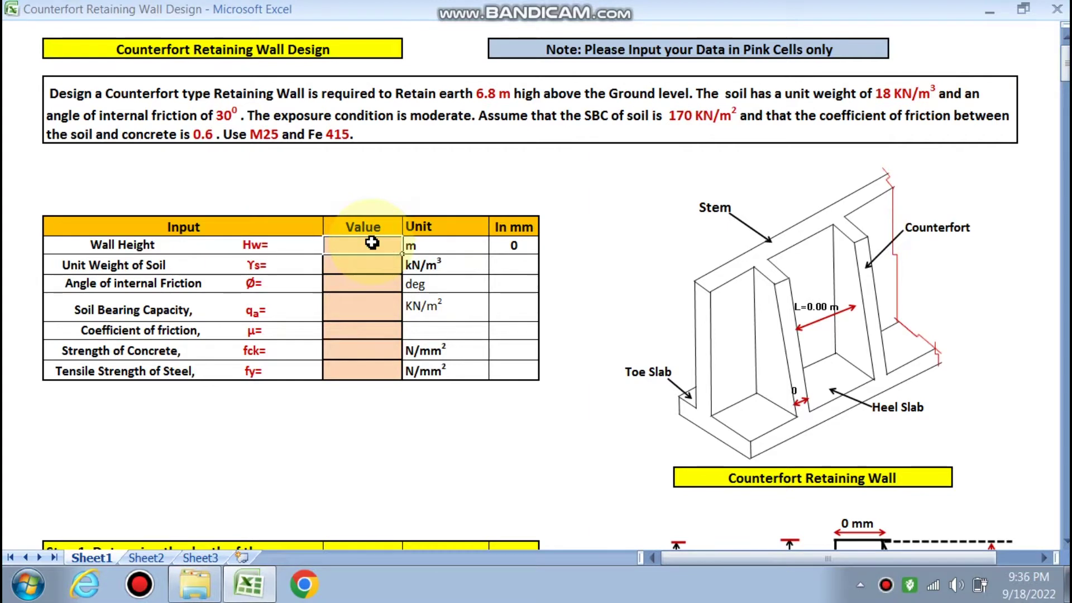
text(6.)
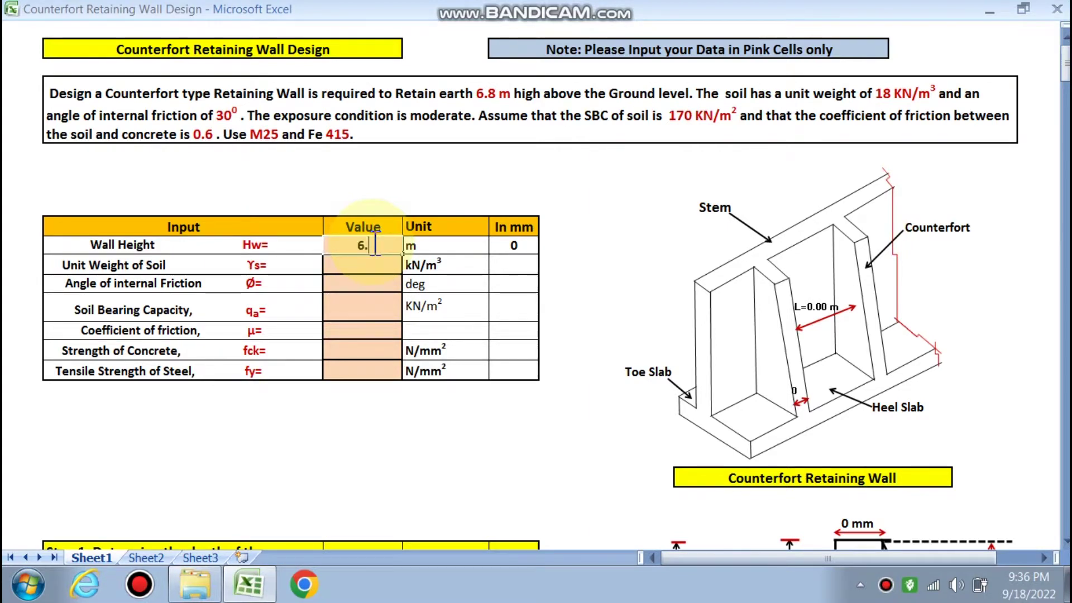
text(8)
click(546, 406)
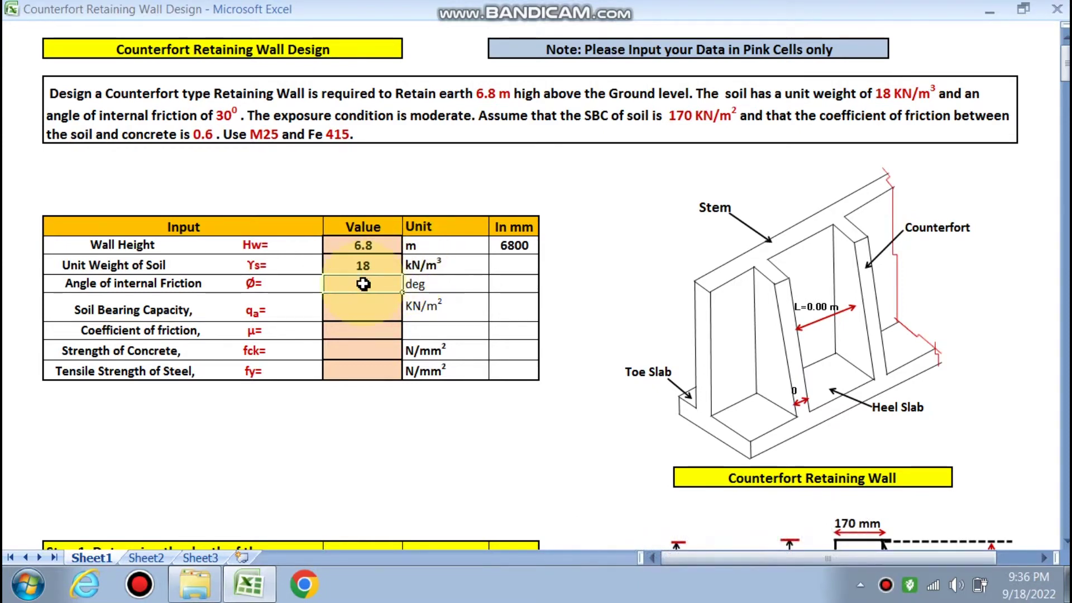
Step: Set the angle of internal friction to 30 degrees and the soil bearing capacity to 170 kN/m²
click(328, 455)
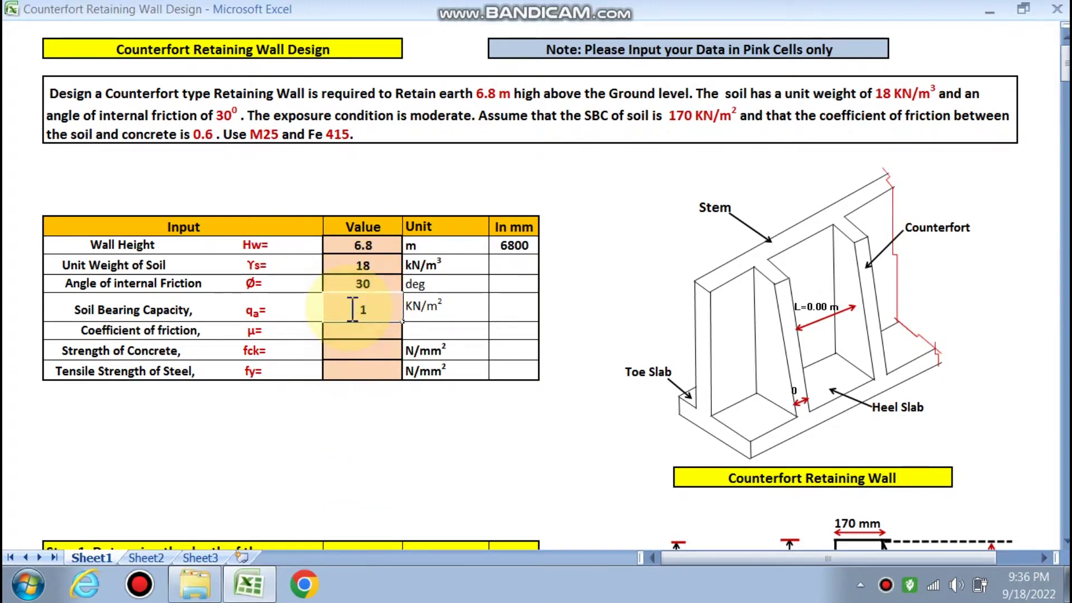
text(170)
key(Return)
Step: Set the coefficient of friction µ to 0.6 in the input table
scroll(353, 331, down, 3)
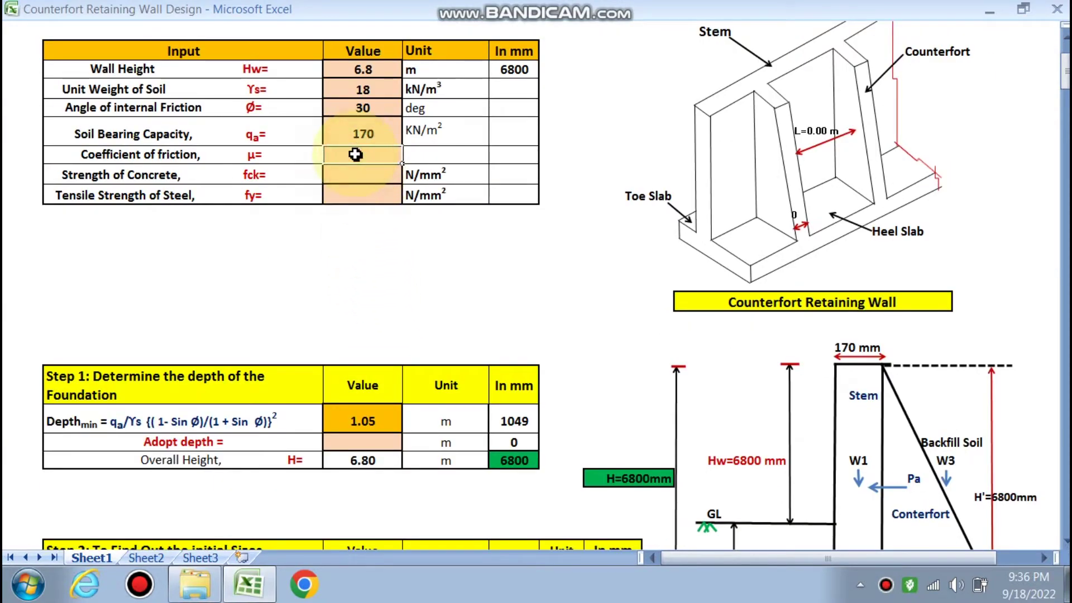
click(362, 263)
scroll(378, 168, up, 3)
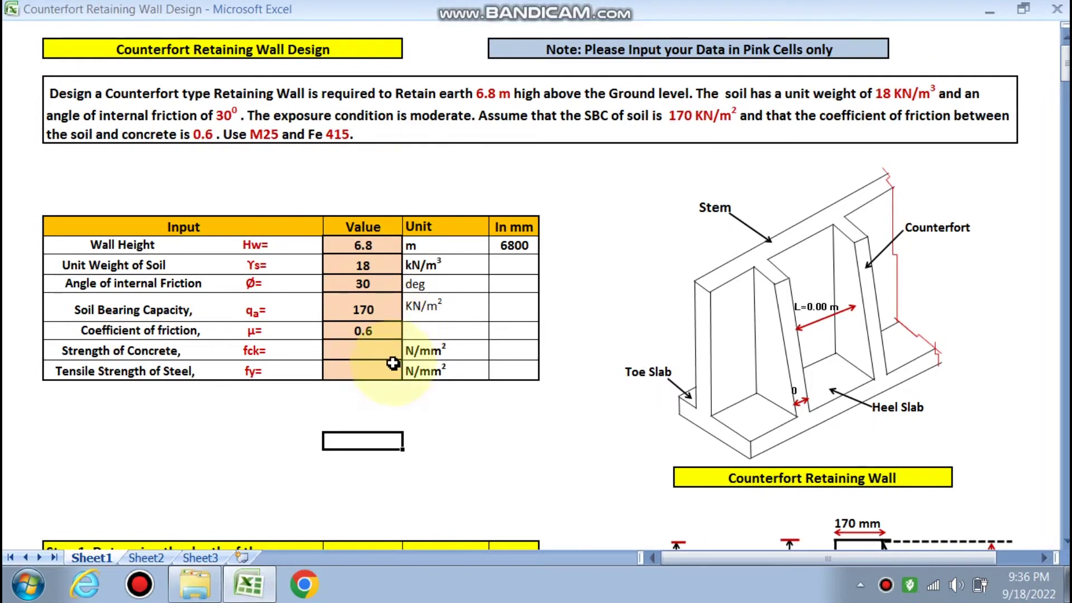
Step: Set the concrete strength fck to 25 N/mm² and the steel tensile strength fy to 415 N/mm²
click(408, 352)
click(356, 371)
click(362, 371)
click(407, 371)
click(355, 384)
click(384, 430)
Step: Set the adopted foundation depth in Step 1 to 1.20 m
scroll(385, 431, down, 5)
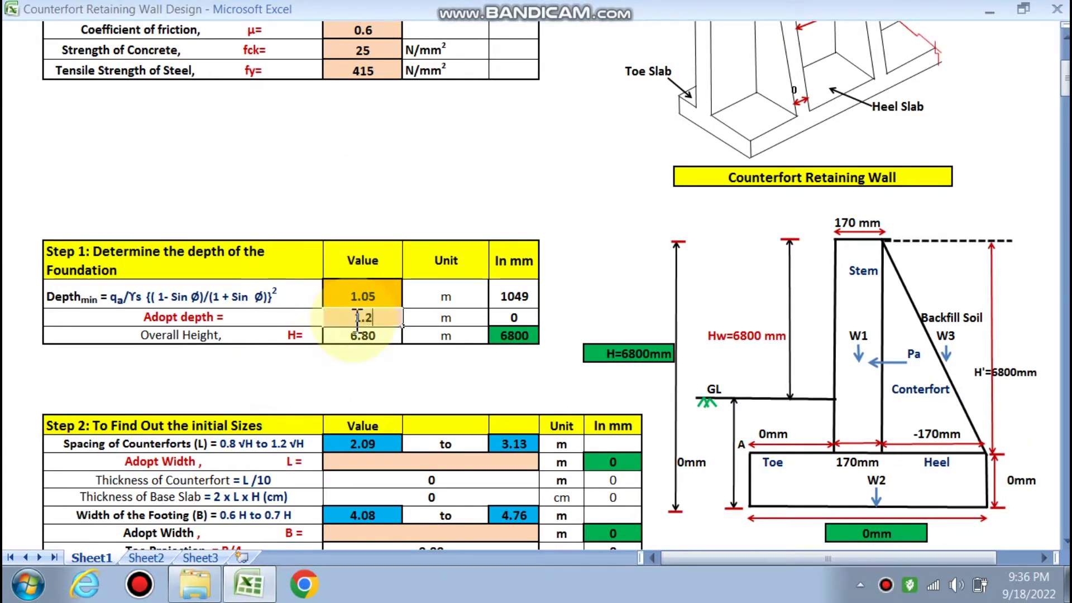
click(357, 318)
text(1.20)
click(430, 390)
scroll(391, 393, down, 2)
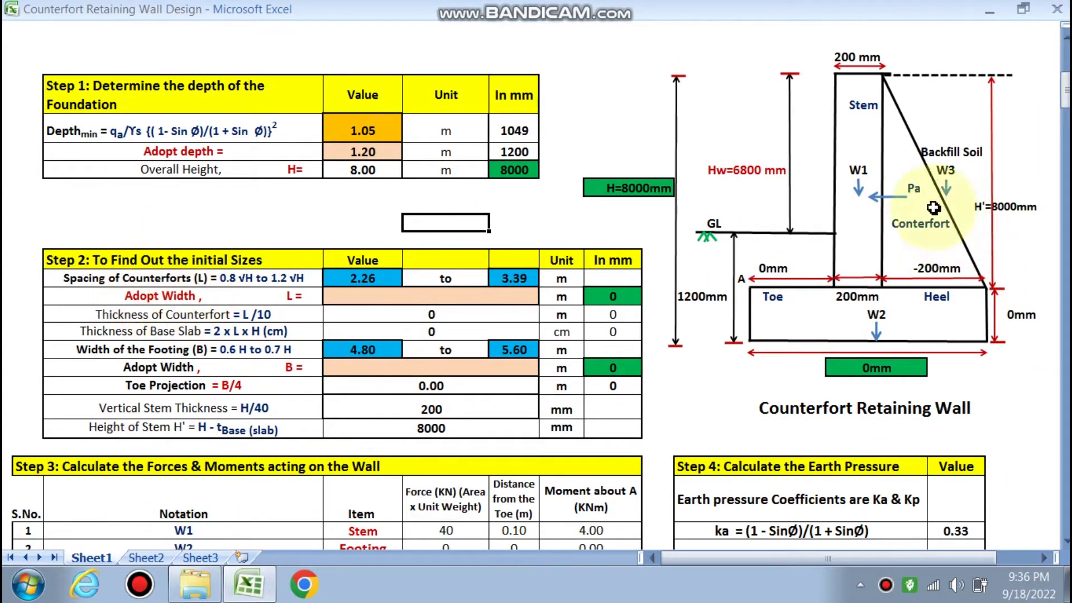
Step: Set the adopted counterfort spacing L in Step 2 to 3 m
scroll(835, 321, up, 3)
scroll(785, 168, up, 2)
scroll(756, 203, down, 5)
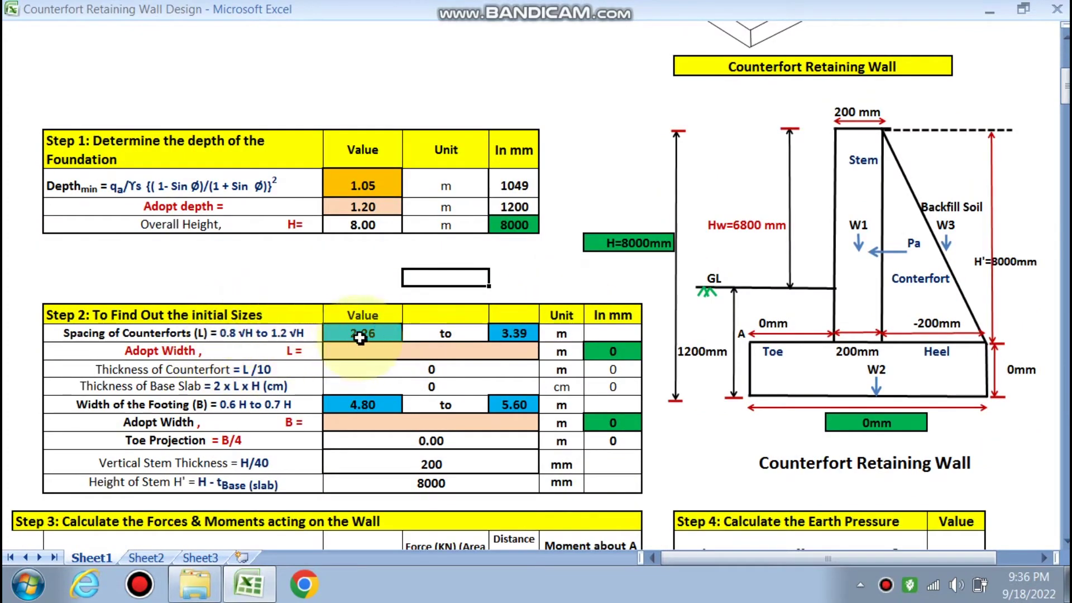
click(399, 350)
text(3)
key(Return)
click(431, 387)
scroll(430, 386, down, 1)
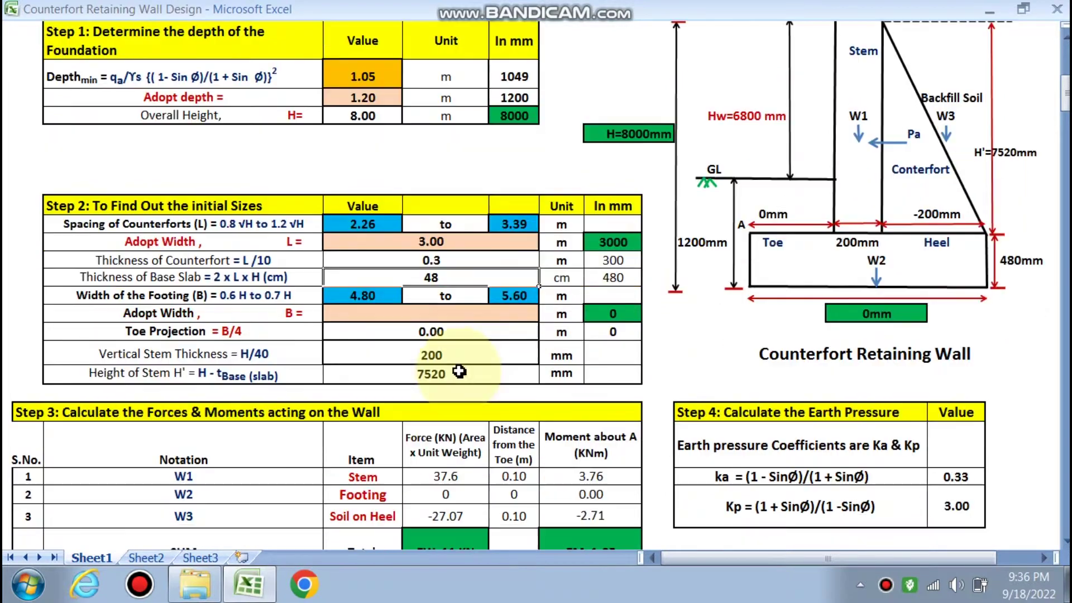
Step: Set the adopted footing width B in Step 2 to 5 m
scroll(447, 357, down, 1)
click(342, 319)
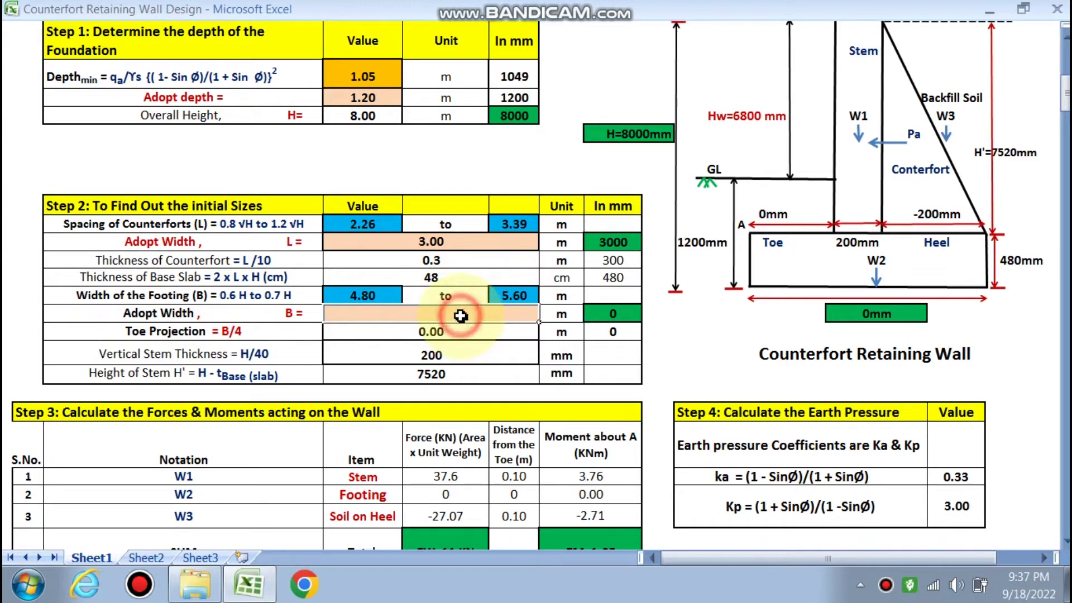
click(438, 352)
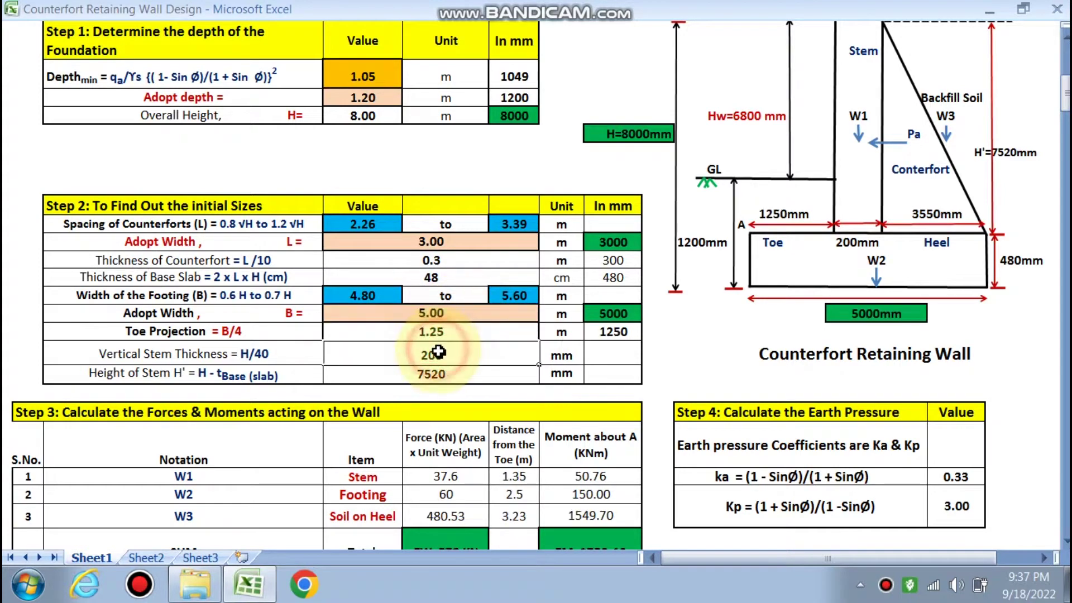
Step: Examine the initial sizes in Step 2, the wall diagram, and the forces and moments table in Step 3
scroll(431, 332, down, 1)
scroll(159, 318, up, 1)
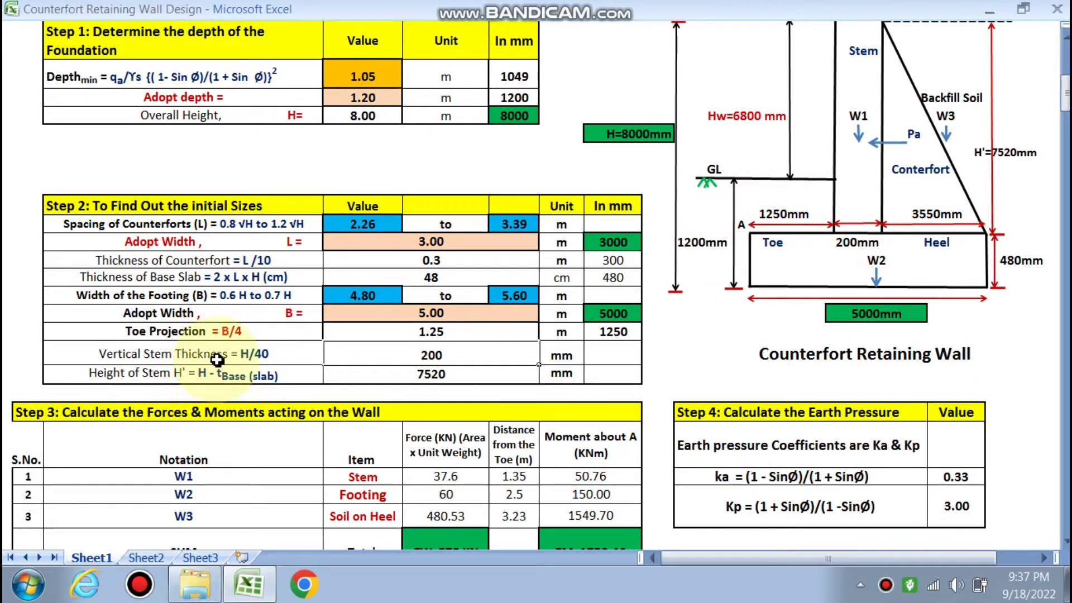
scroll(362, 366, up, 1)
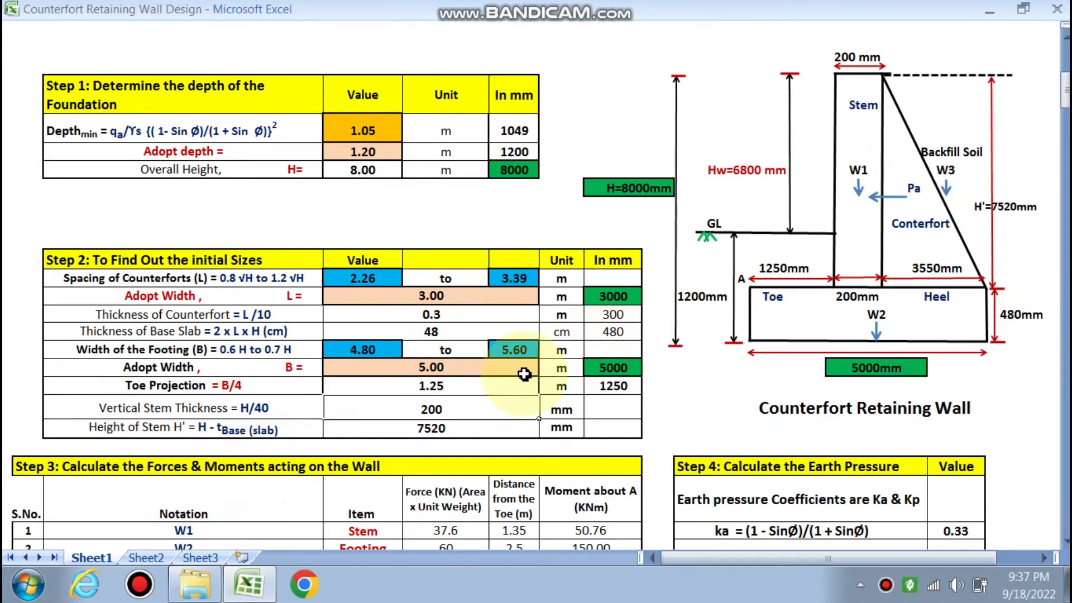
scroll(523, 374, down, 2)
scroll(831, 453, up, 2)
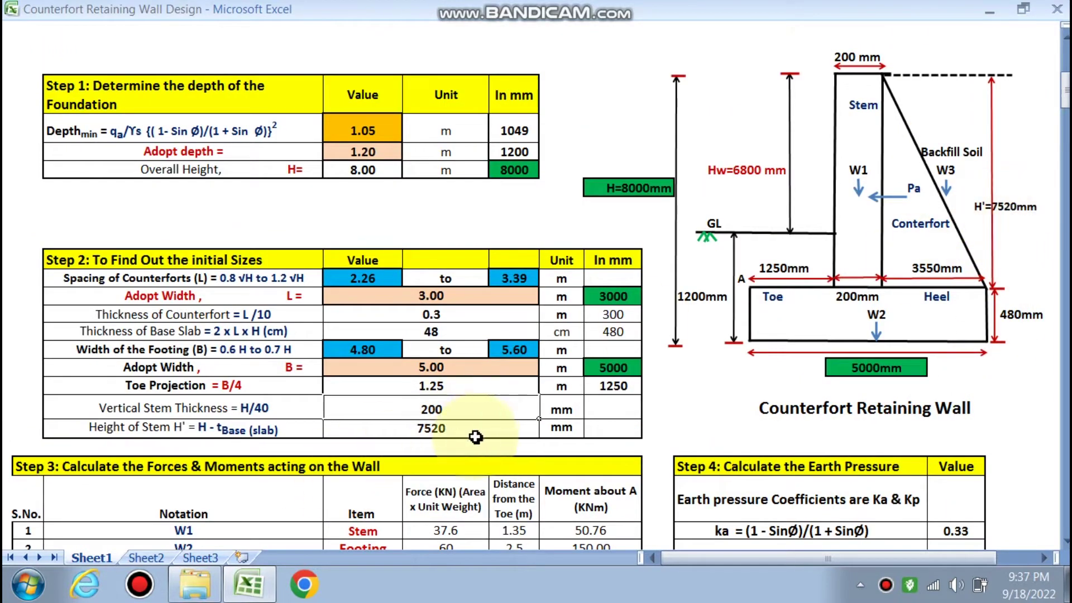
scroll(476, 436, down, 5)
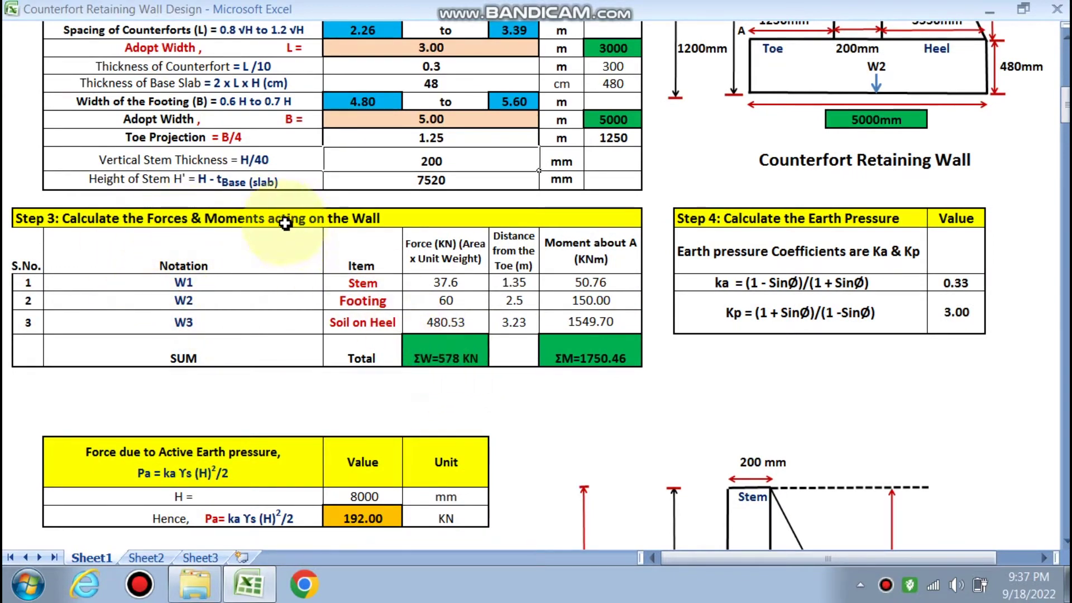
Step: Examine the Step 3 forces and moments against the wall diagram, along with the Ka and Kp coefficients in Step 4
scroll(446, 352, up, 1)
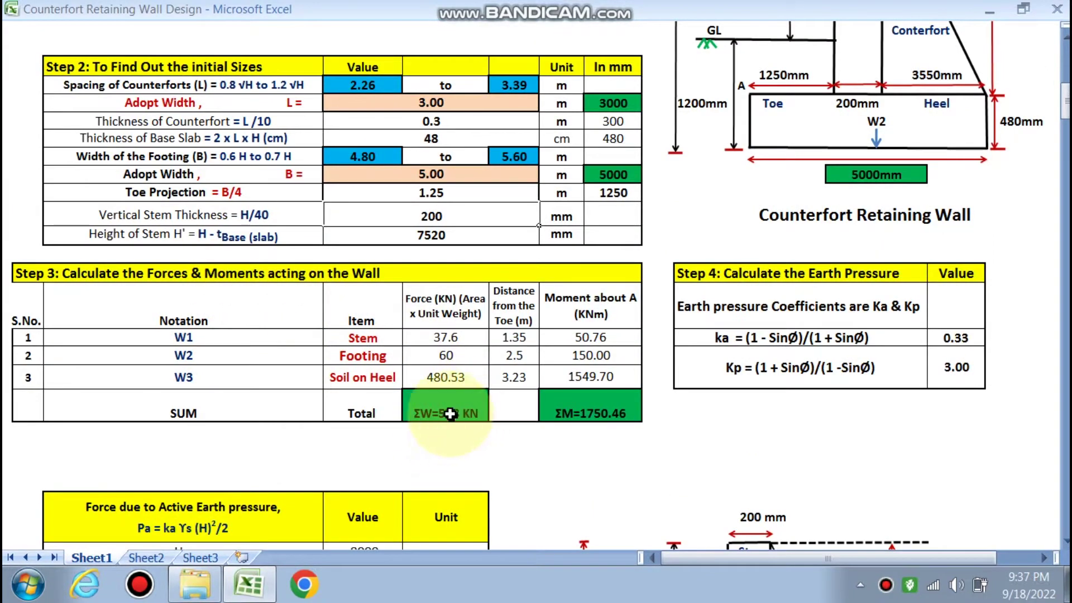
scroll(449, 414, down, 2)
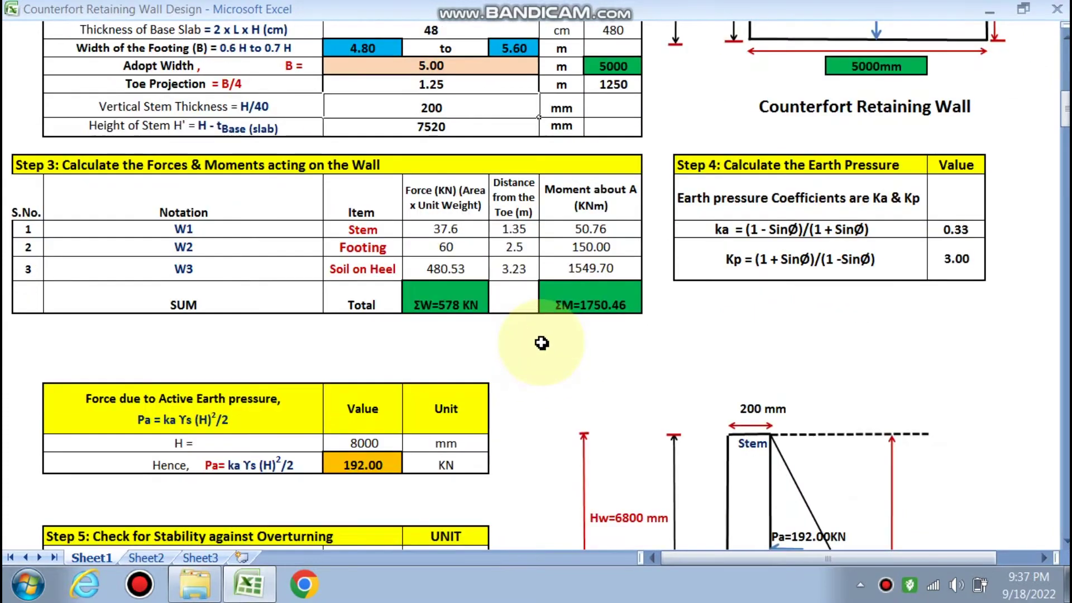
scroll(502, 312, down, 1)
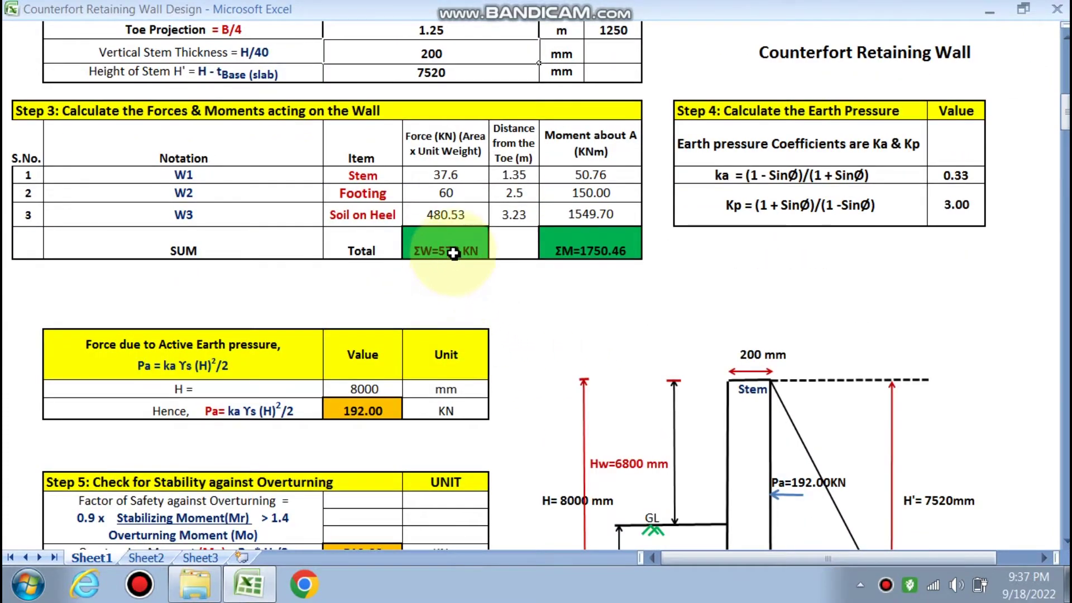
scroll(495, 296, up, 4)
scroll(849, 262, up, 1)
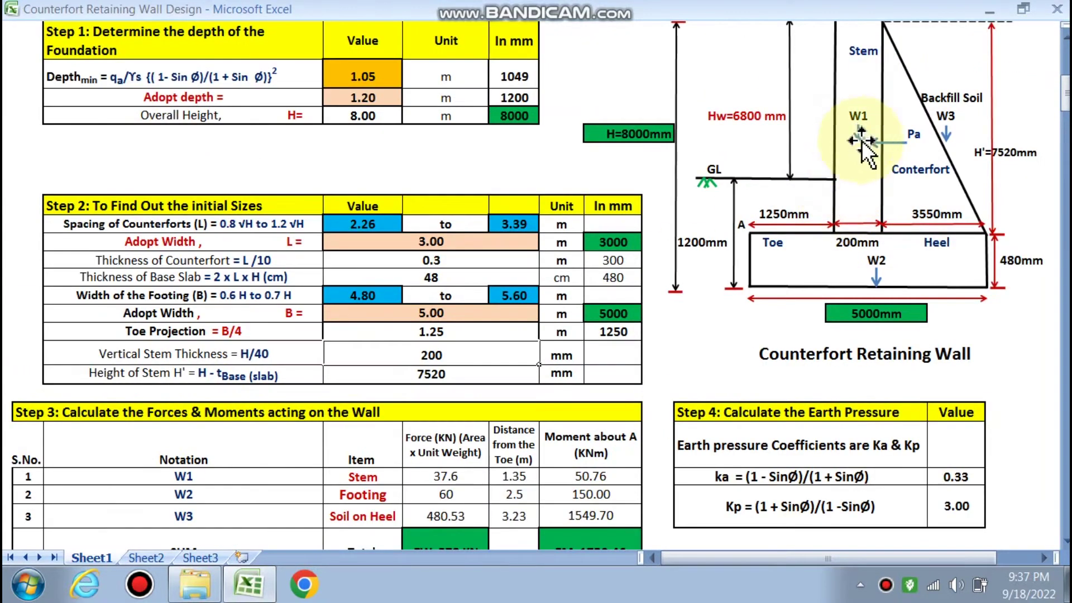
scroll(749, 325, down, 3)
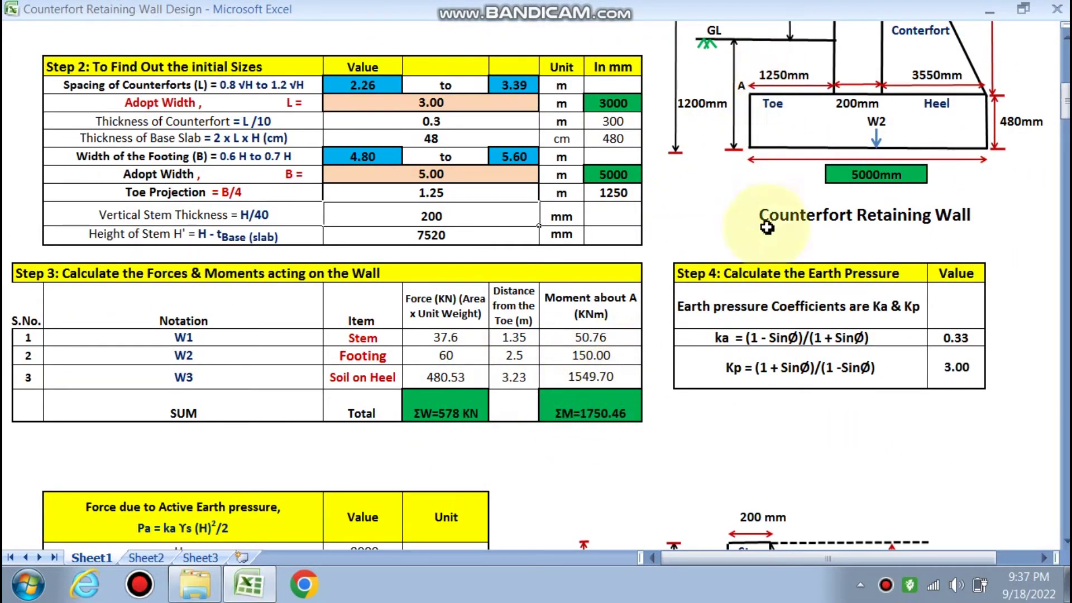
scroll(743, 307, down, 1)
scroll(743, 307, down, 5)
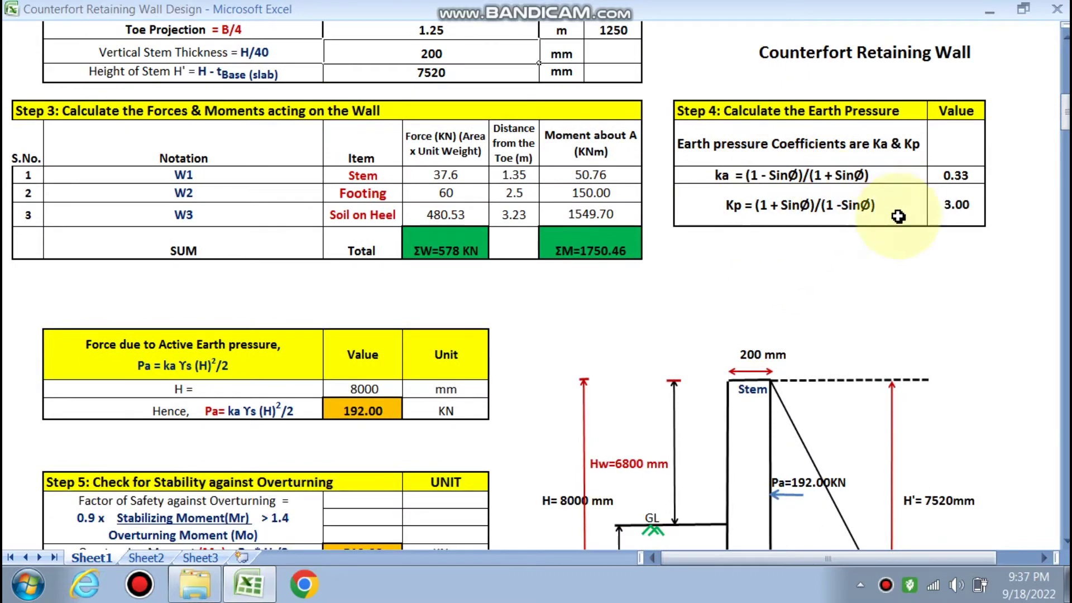
Step: Examine the overturning check, soil pressure below the footing, sliding check and shear key design in Steps 5 to 8
scroll(439, 301, down, 3)
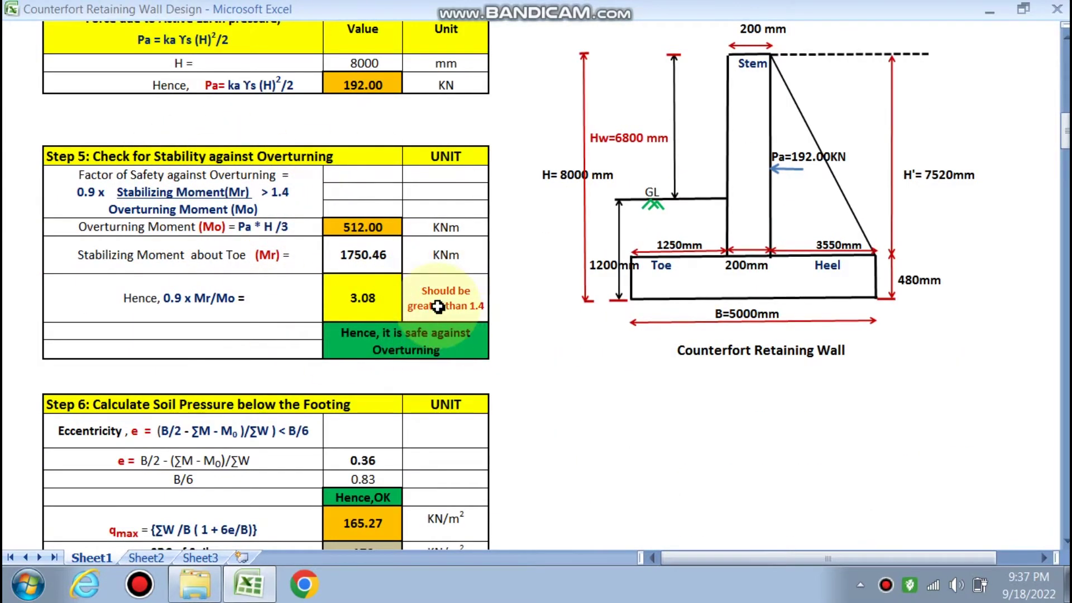
scroll(468, 328, down, 1)
scroll(468, 329, down, 3)
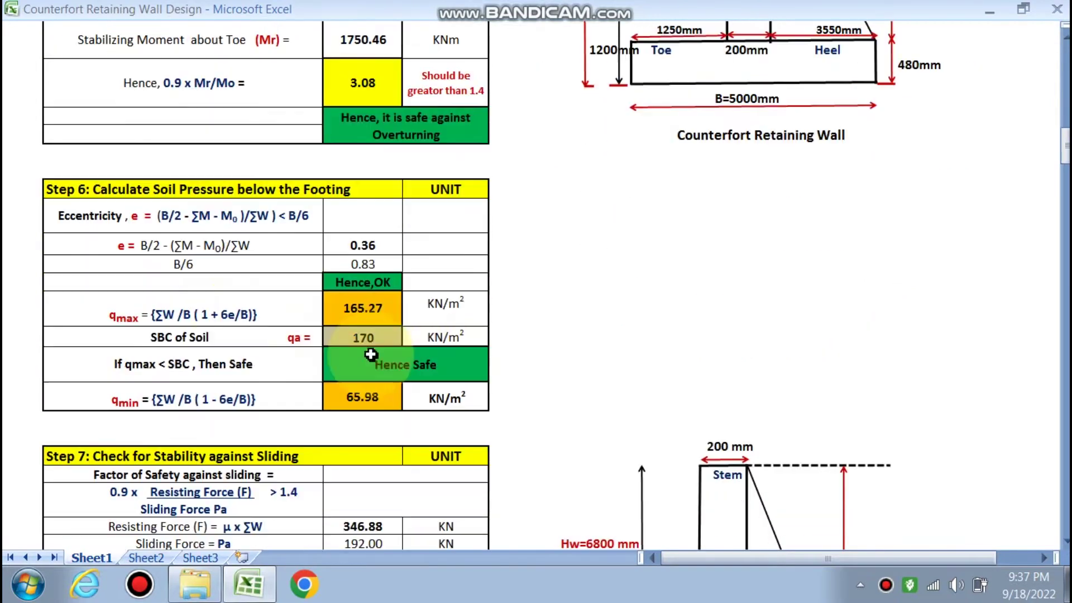
scroll(256, 215, down, 1)
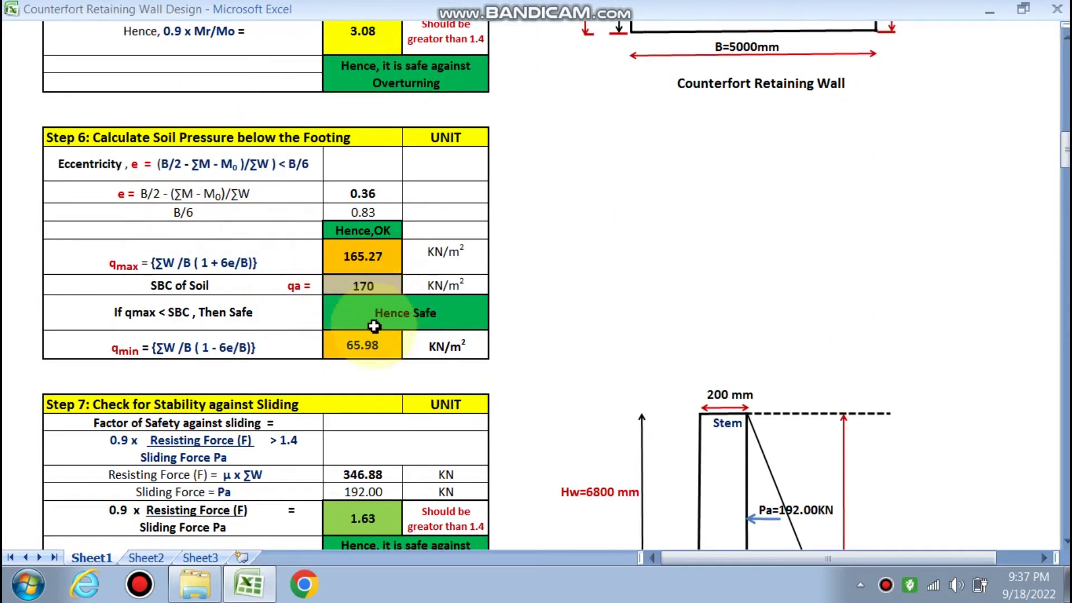
scroll(374, 327, down, 4)
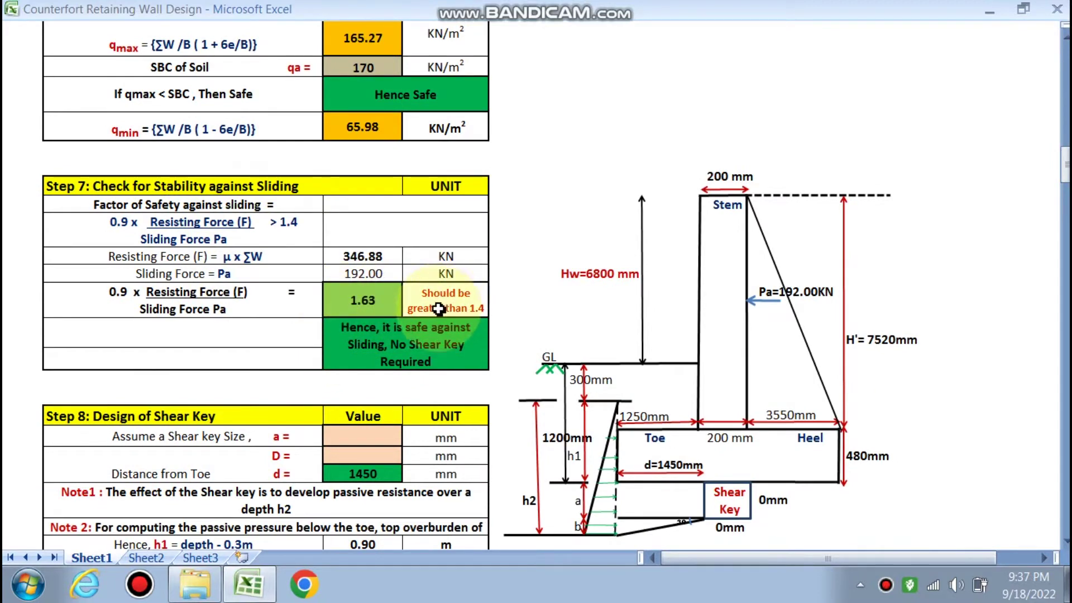
scroll(433, 313, down, 2)
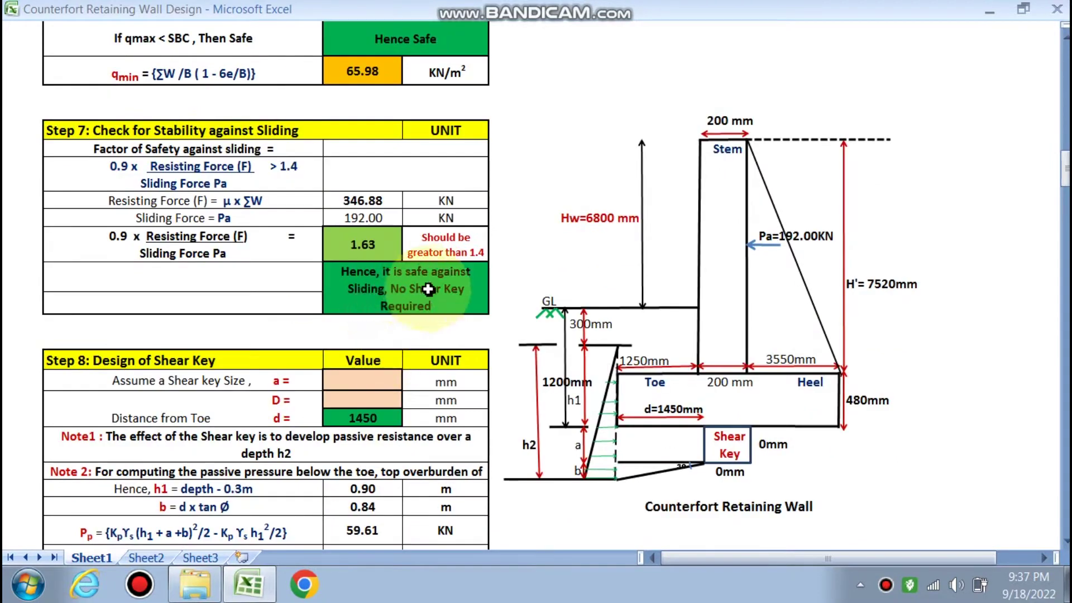
scroll(413, 269, down, 2)
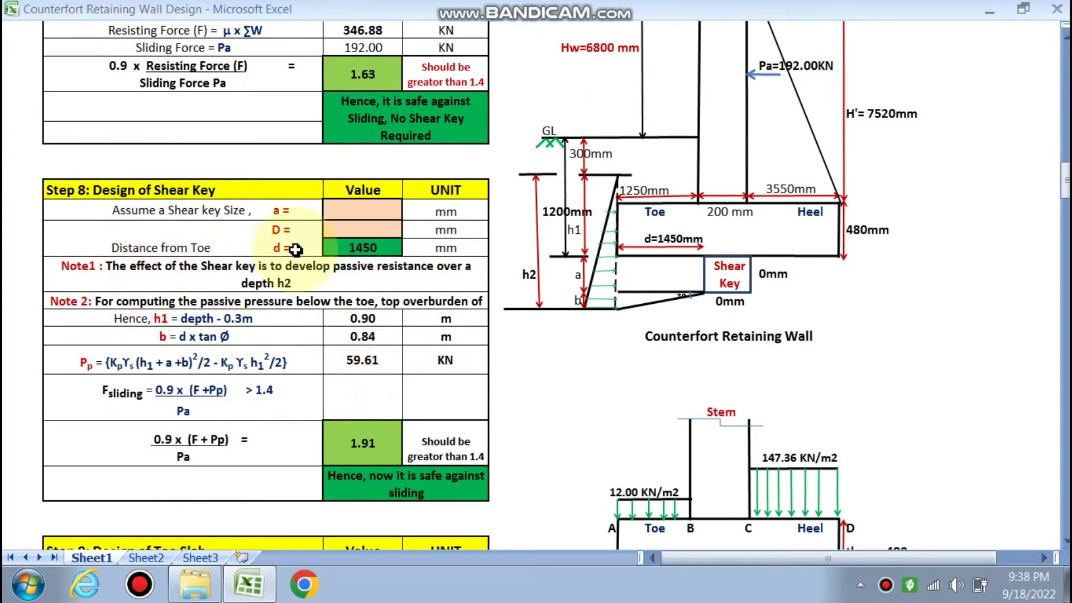
scroll(570, 437, up, 2)
Step: Examine the Step 9 toe slab table, including the base slab self-weight pressure, and its accompanying pressure diagrams
scroll(572, 347, down, 7)
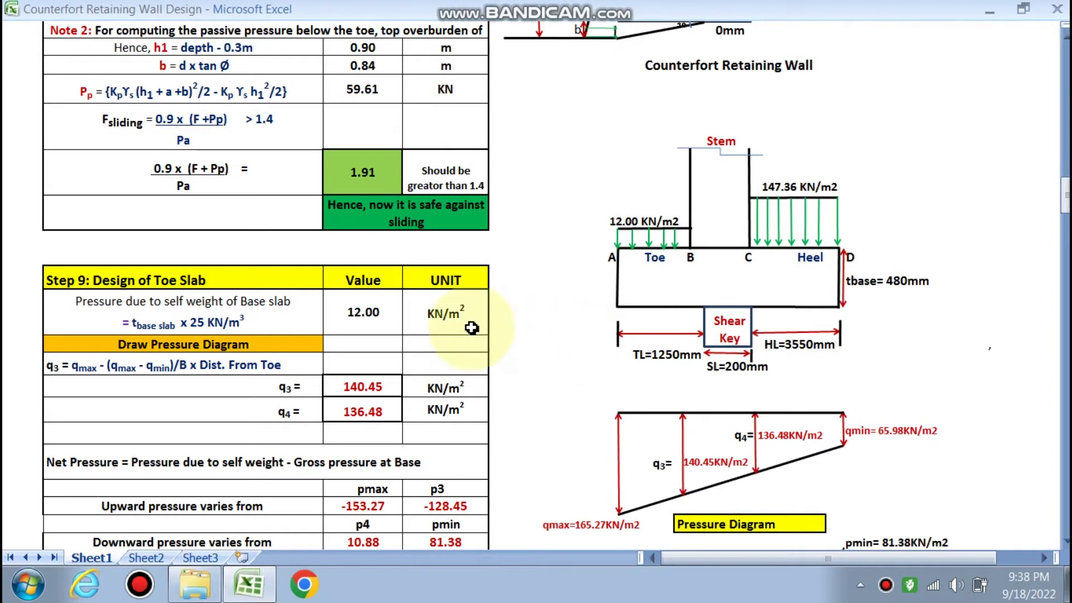
scroll(472, 333, down, 1)
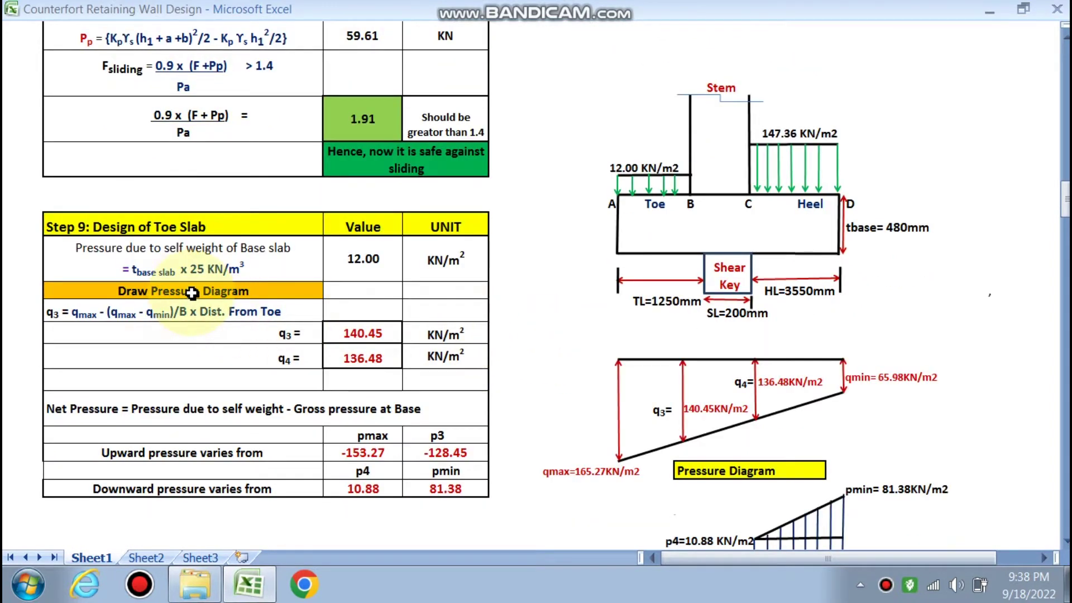
scroll(379, 296, down, 2)
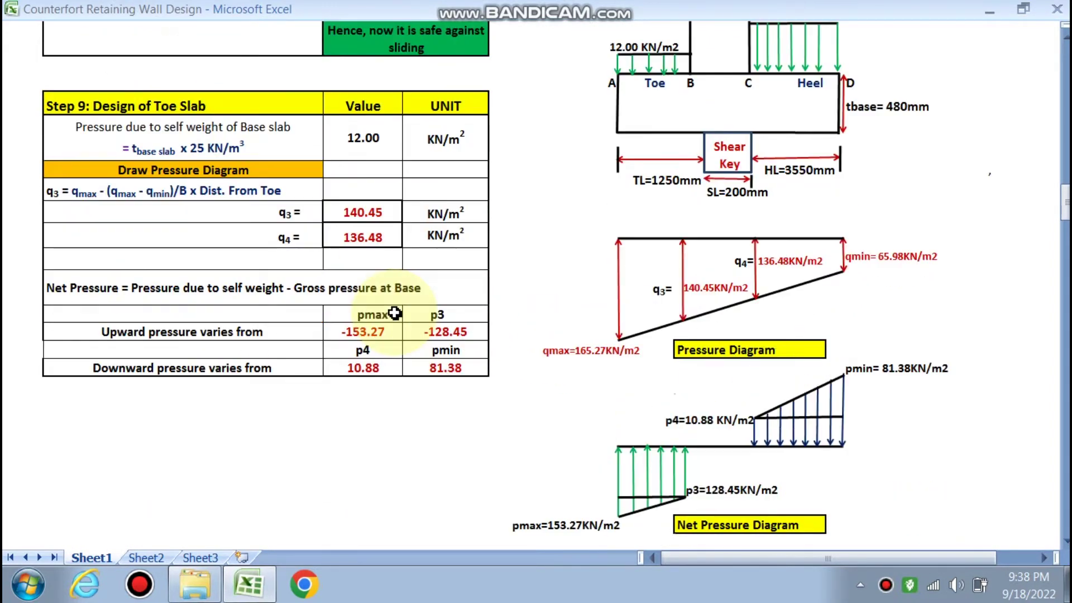
scroll(394, 313, up, 2)
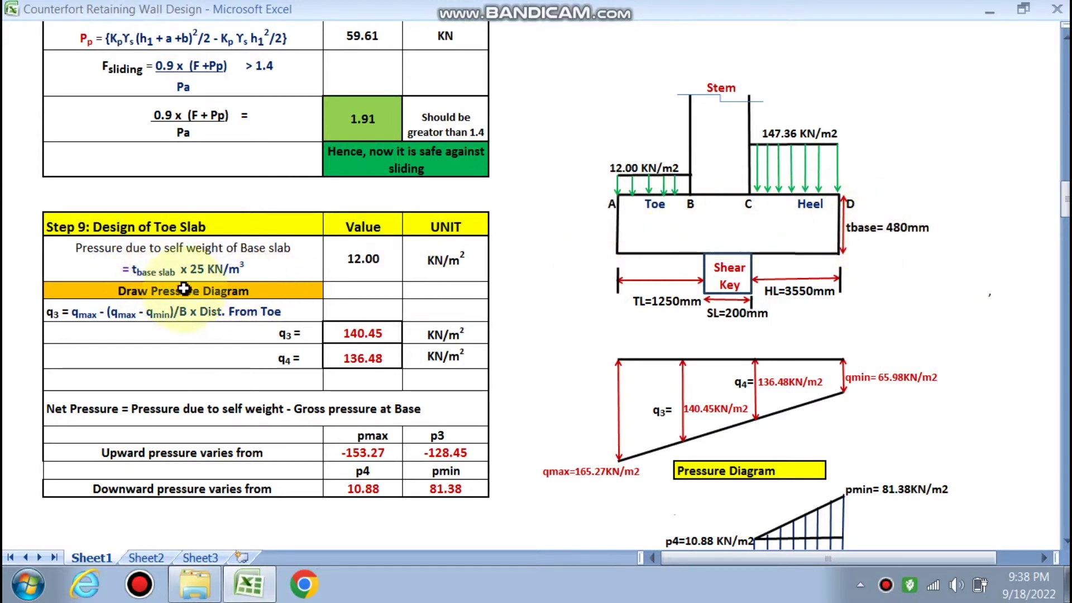
scroll(239, 271, down, 1)
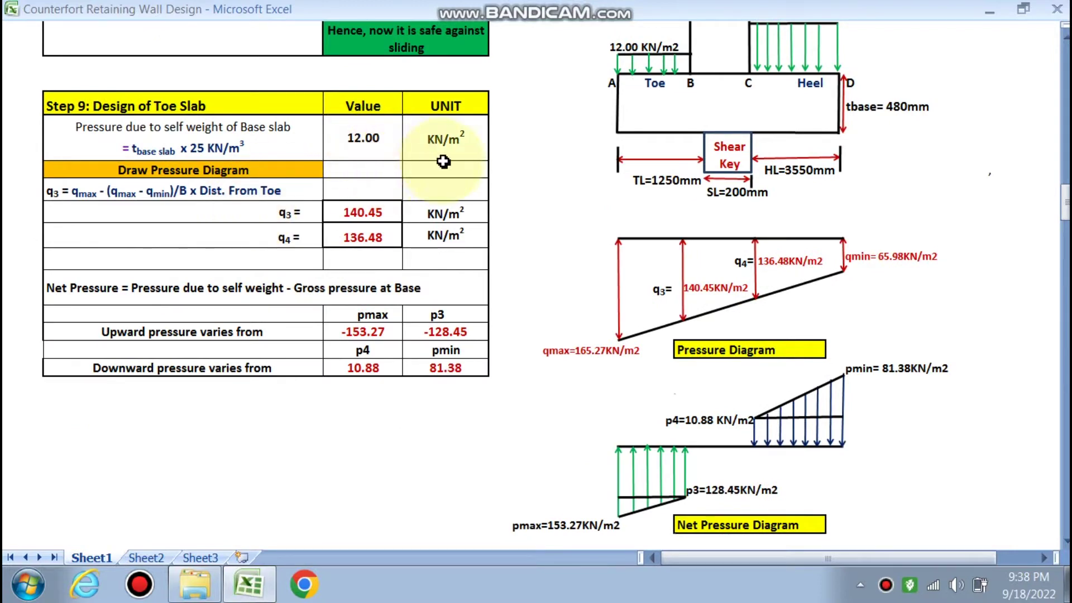
scroll(268, 223, up, 1)
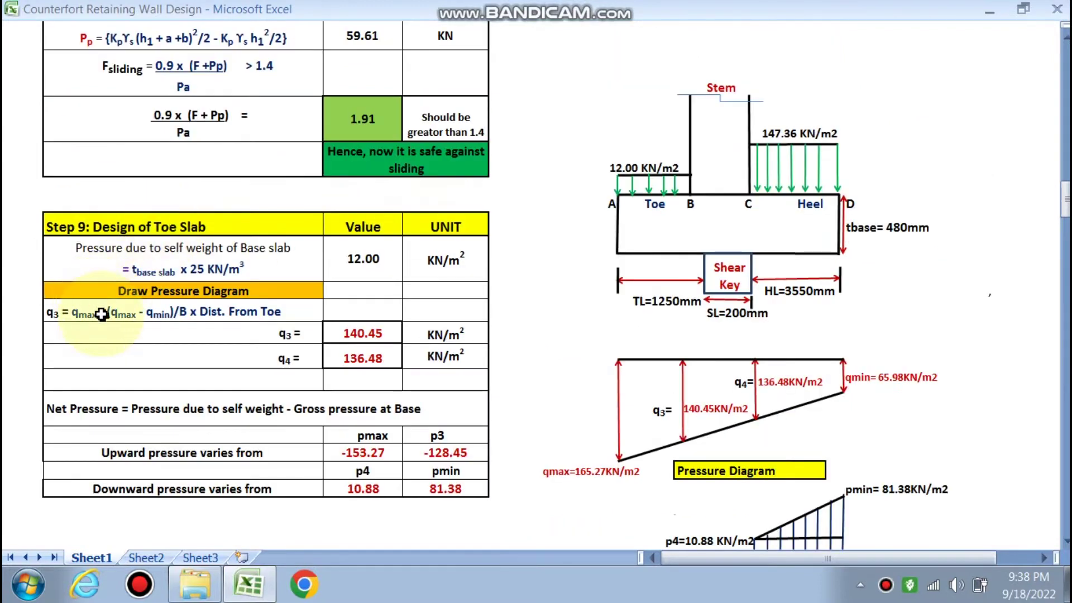
scroll(78, 365, up, 1)
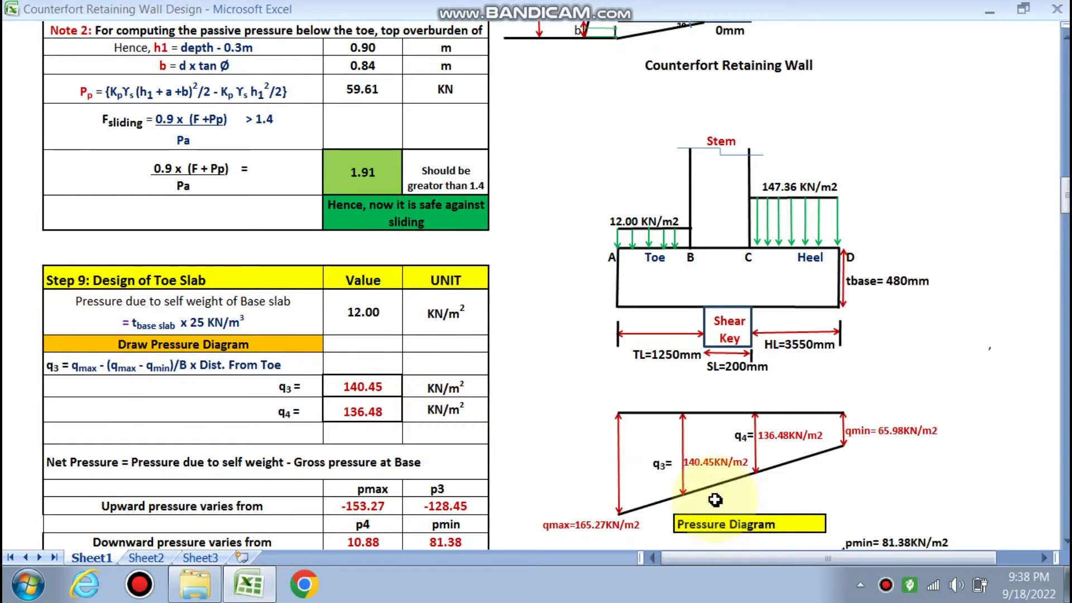
Step: Compare the Step 6 soil pressures with the Step 9 pressure diagram and inspect the q3 cell's formula
scroll(522, 466, up, 1)
scroll(516, 461, up, 4)
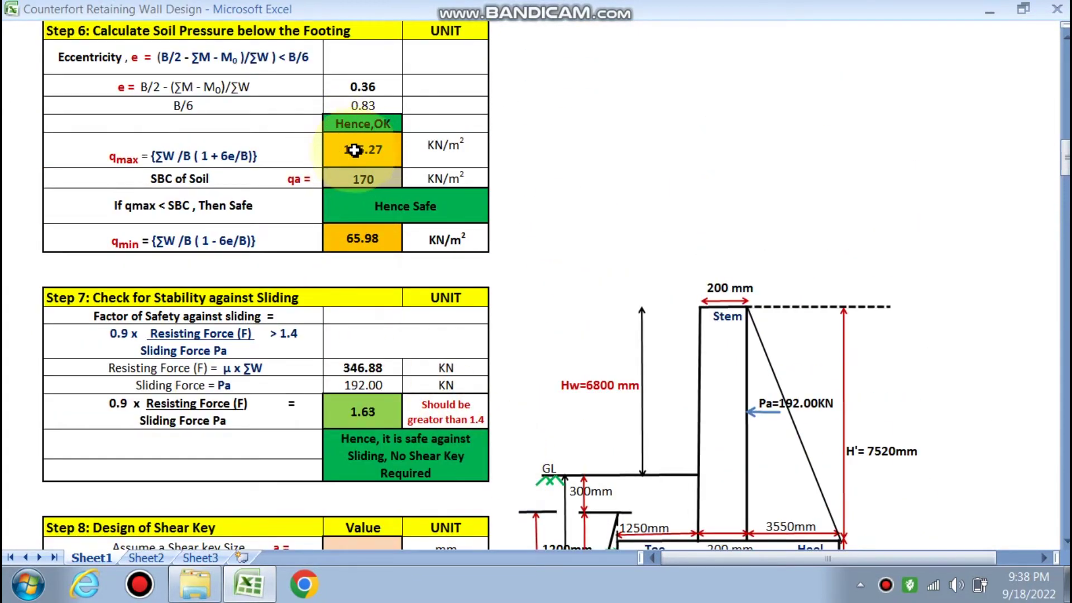
scroll(535, 318, down, 5)
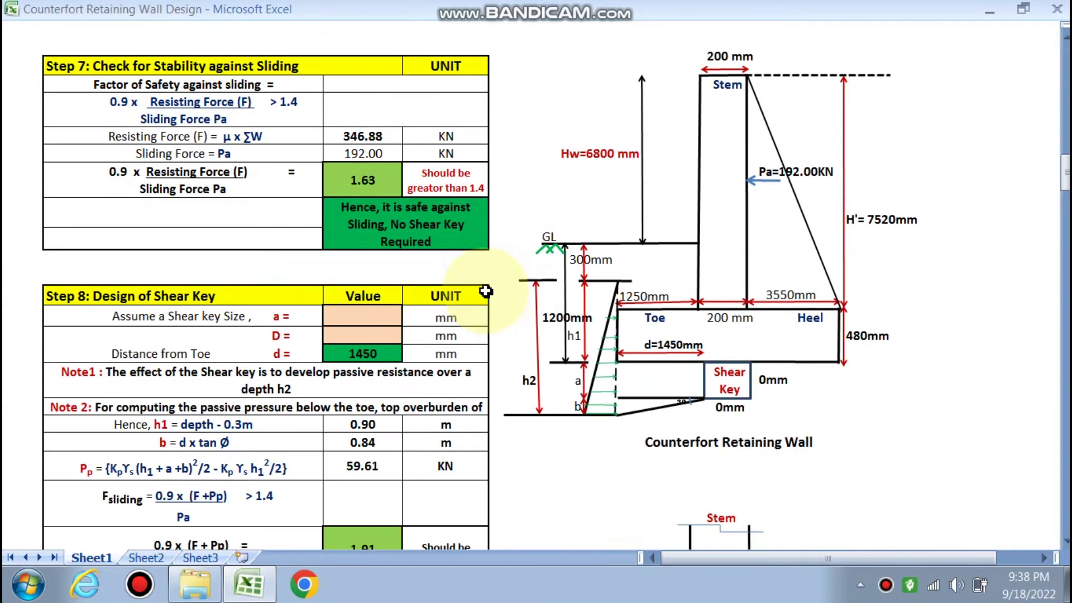
scroll(658, 357, down, 1)
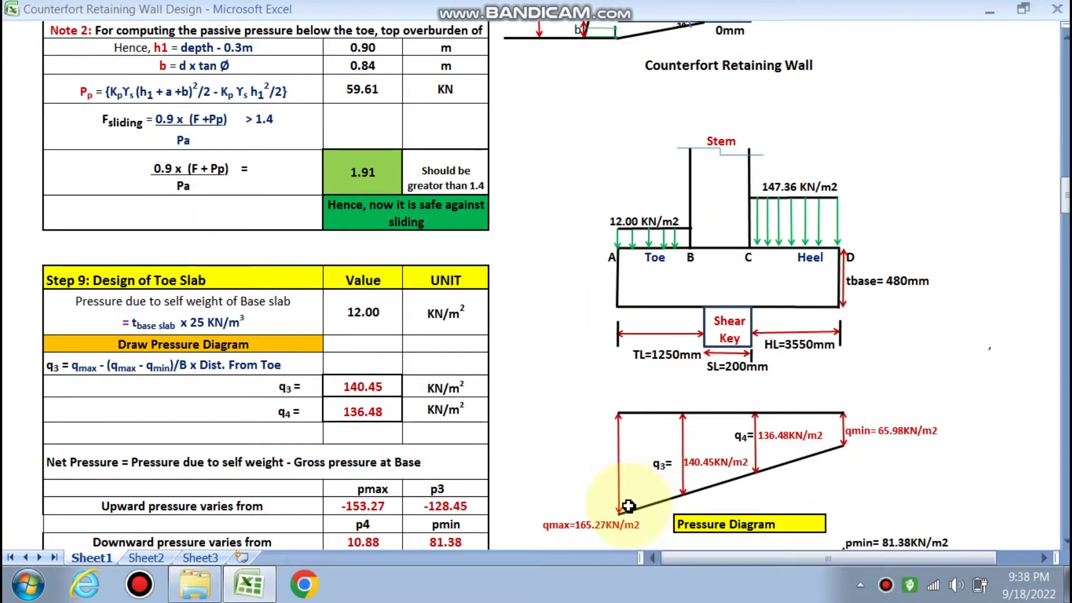
scroll(725, 436, down, 1)
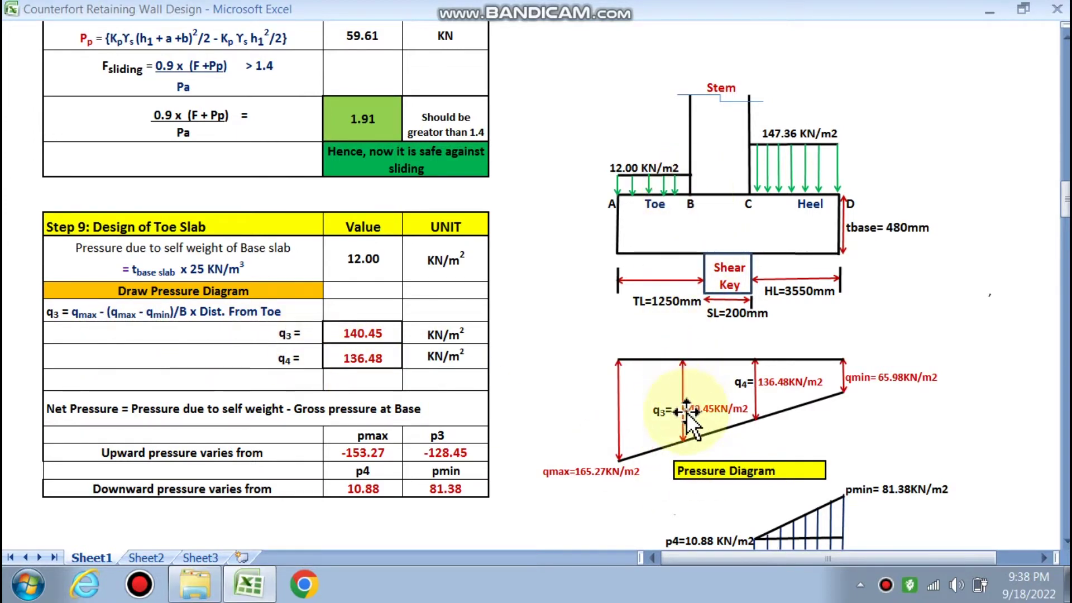
double_click(366, 336)
key(Return)
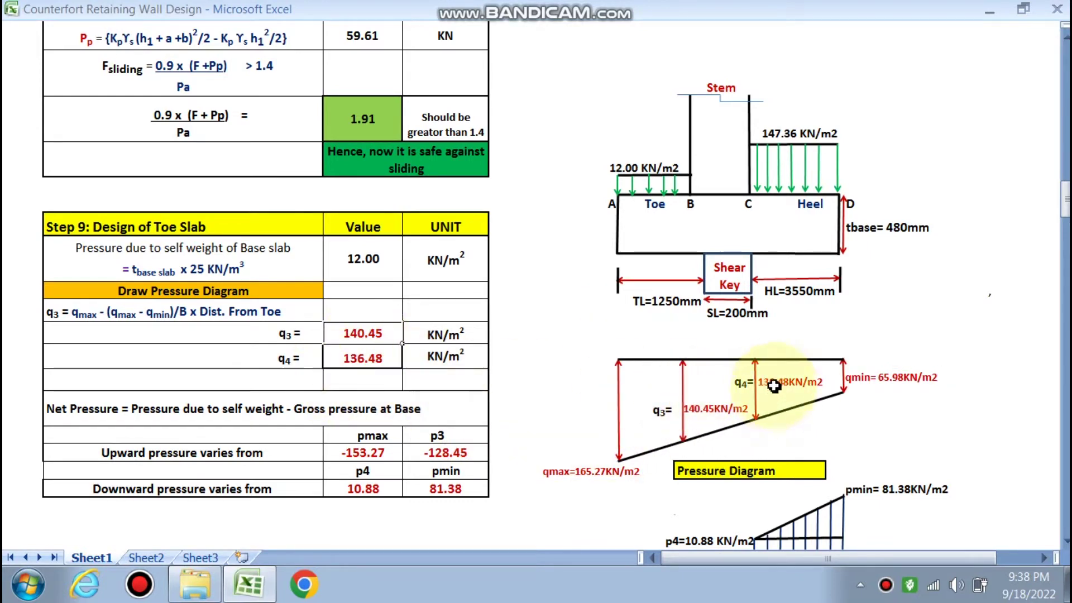
Step: Examine the upward and downward net pressures in Step 9 against the slab loads, gross pressures and Net Pressure Diagram
scroll(358, 357, down, 2)
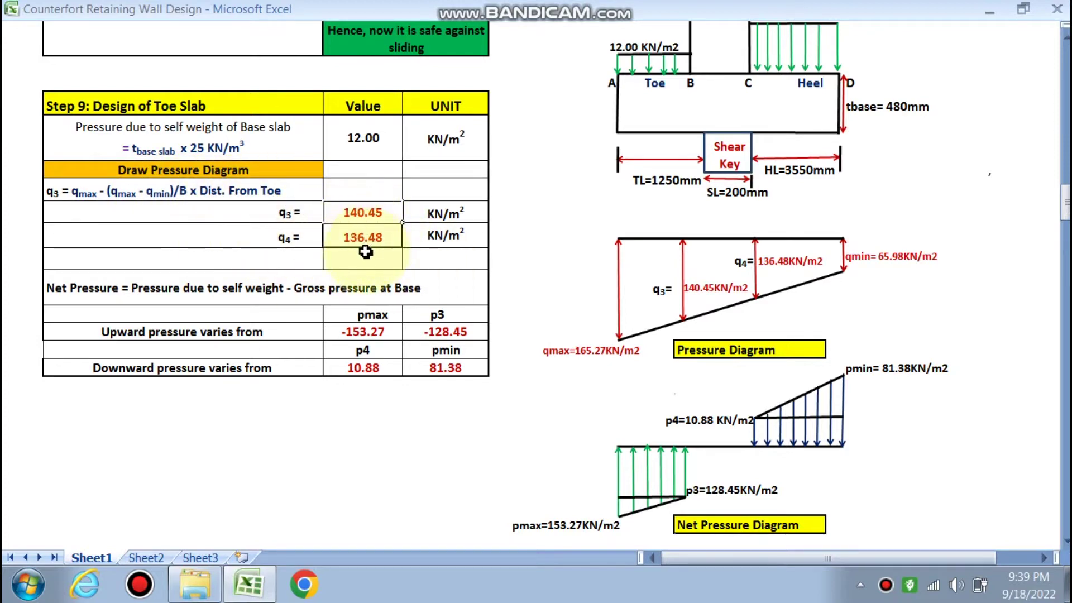
click(111, 331)
scroll(148, 307, up, 1)
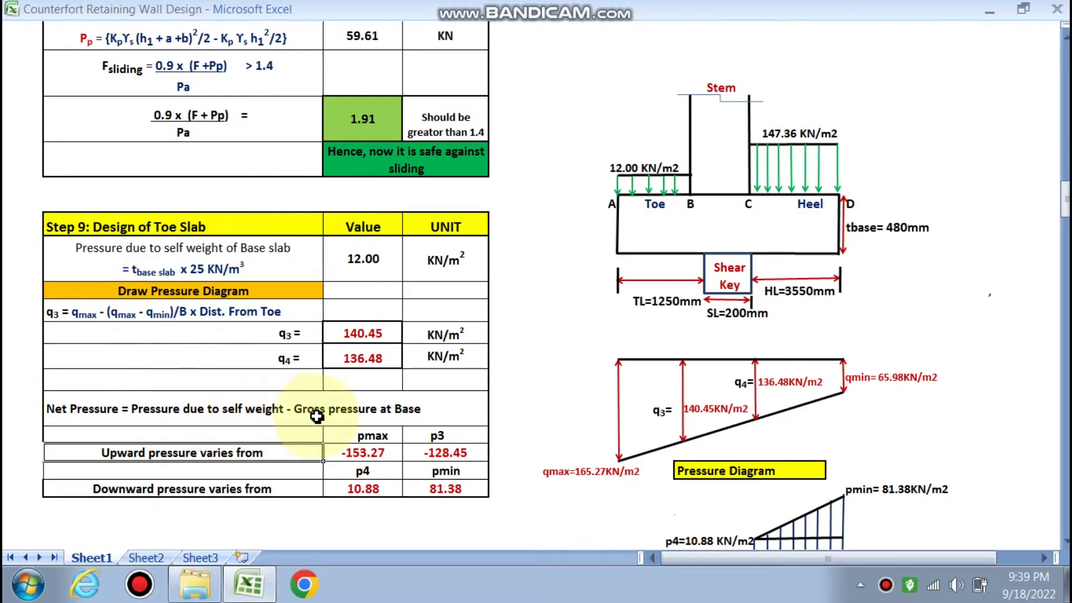
scroll(407, 415, down, 1)
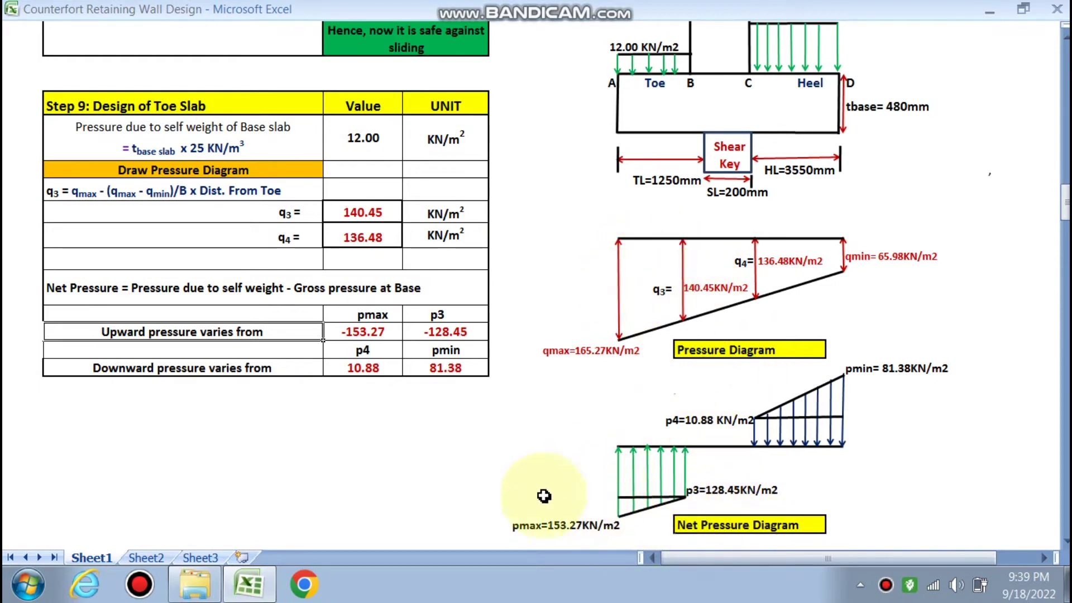
scroll(360, 331, up, 1)
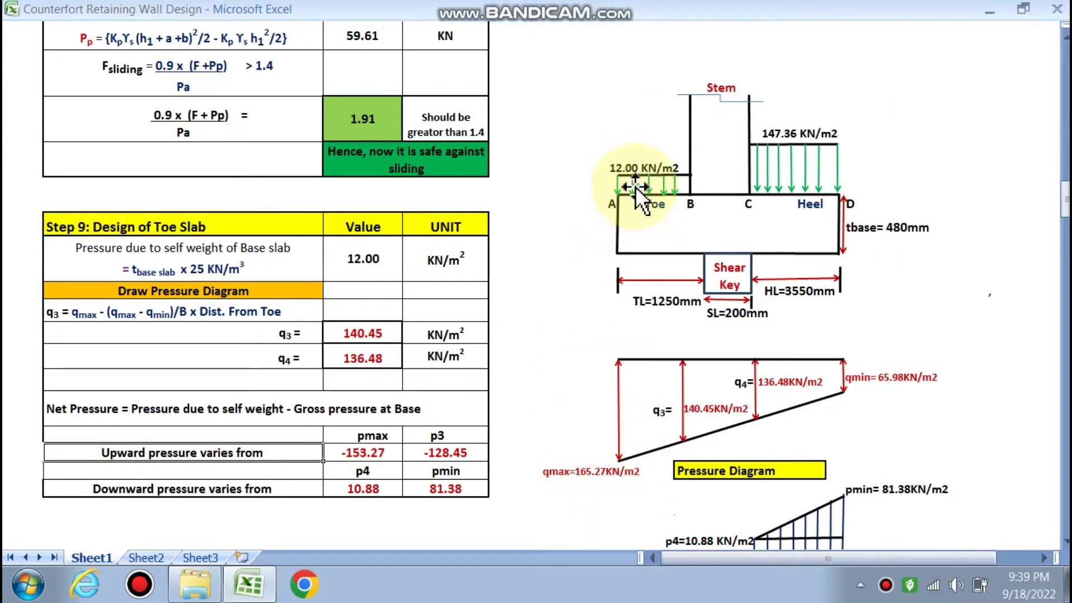
scroll(369, 441, down, 2)
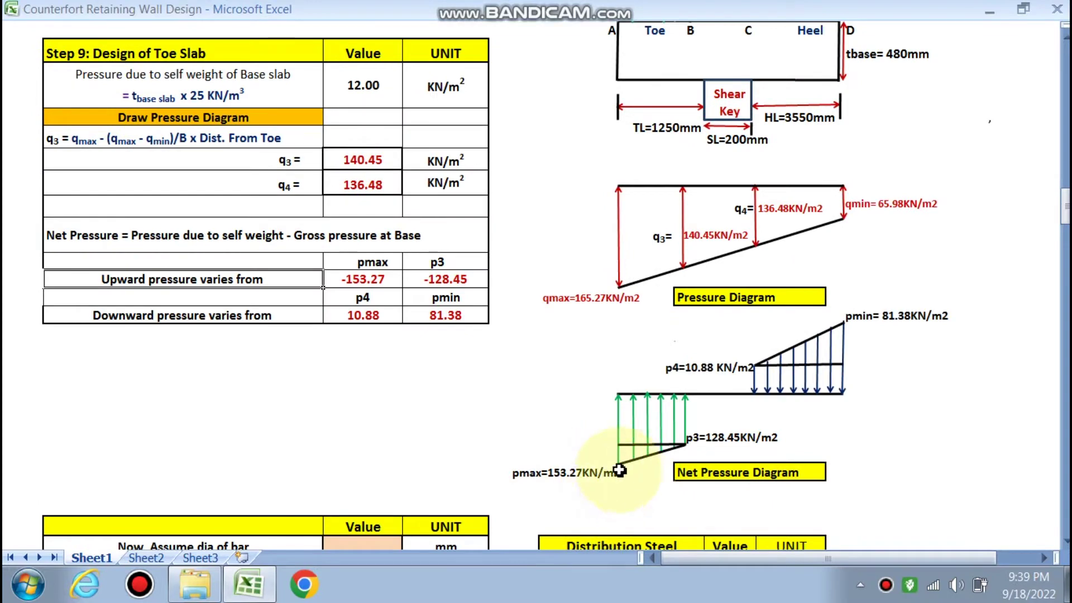
scroll(553, 468, up, 1)
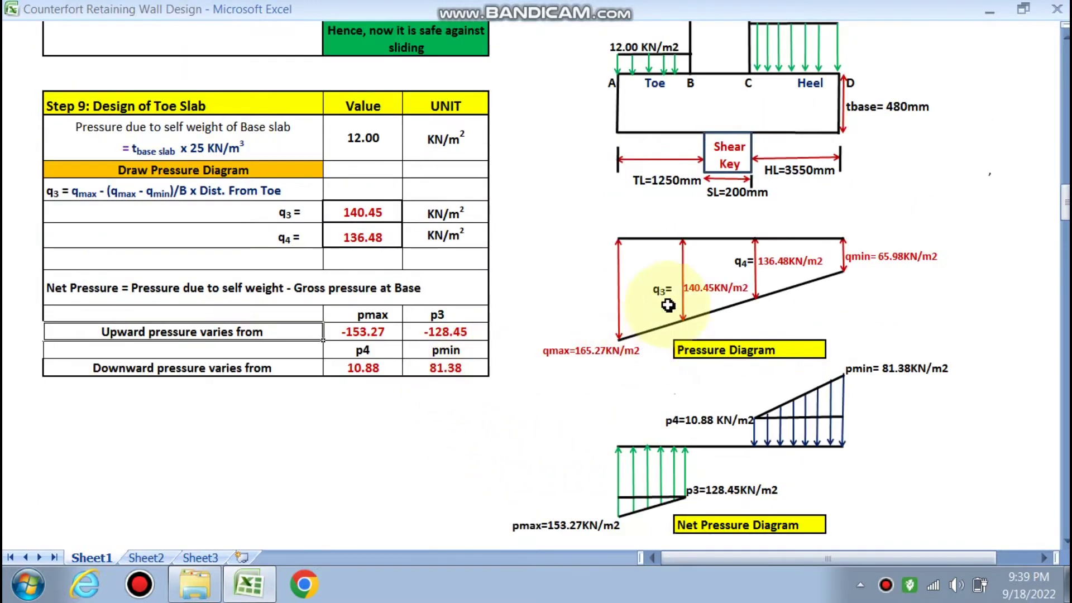
scroll(530, 363, up, 2)
scroll(726, 536, down, 2)
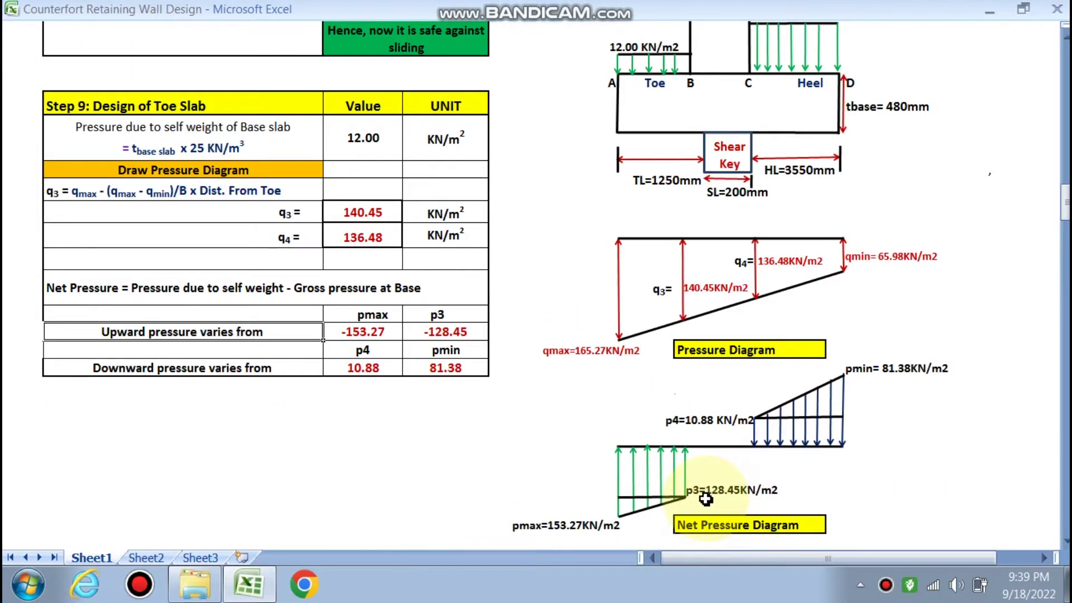
scroll(706, 498, up, 2)
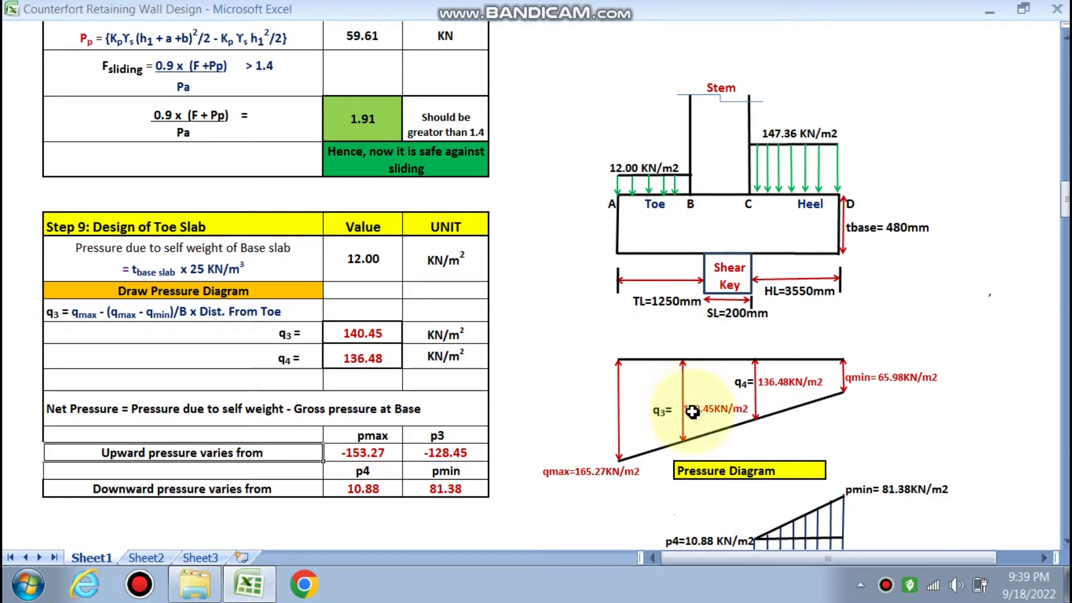
scroll(691, 414, down, 2)
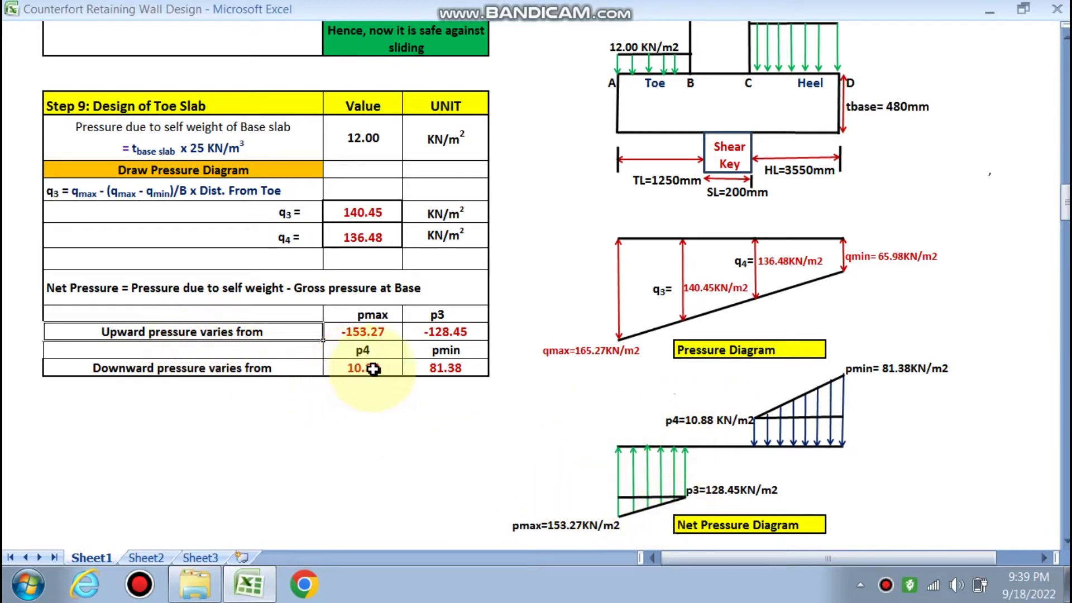
scroll(757, 407, up, 1)
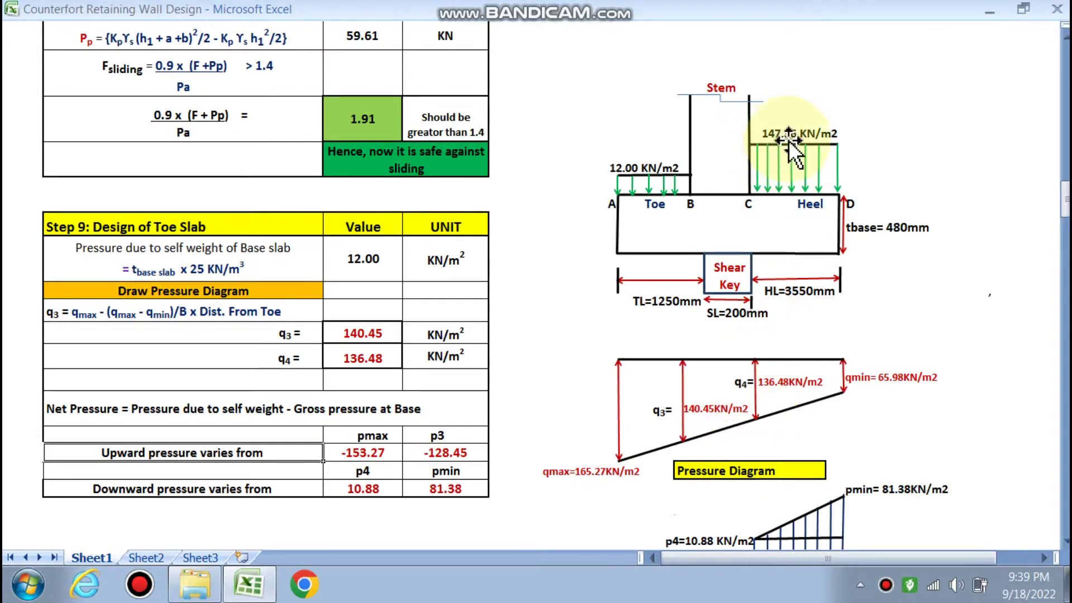
scroll(739, 269, down, 2)
scroll(736, 271, down, 2)
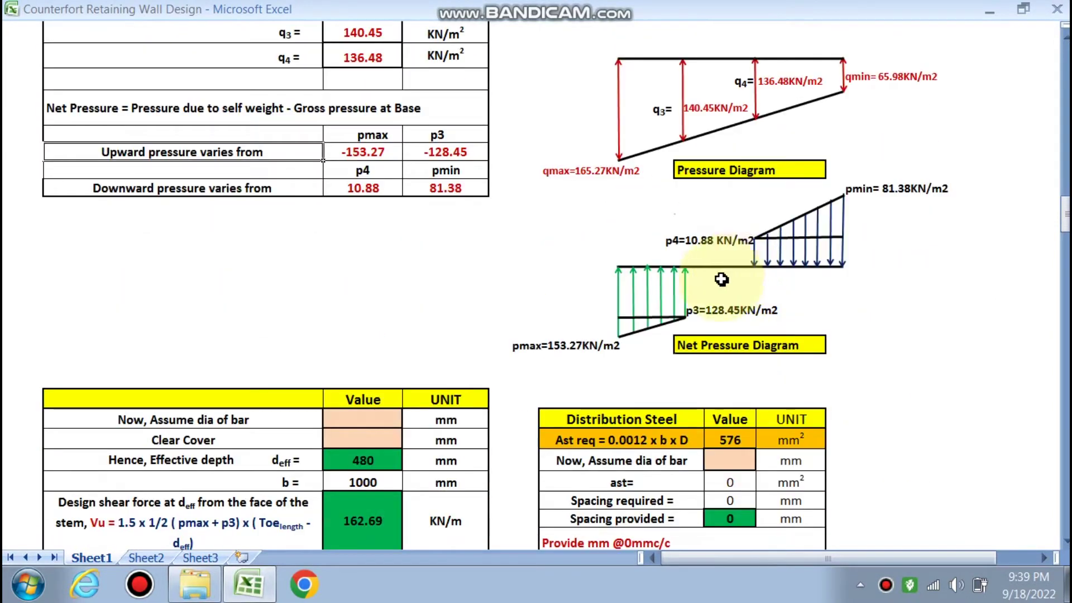
Step: Set the toe slab's assumed main bar diameter to 16 mm and its clear cover to 75 mm
scroll(478, 378, up, 3)
scroll(480, 380, up, 1)
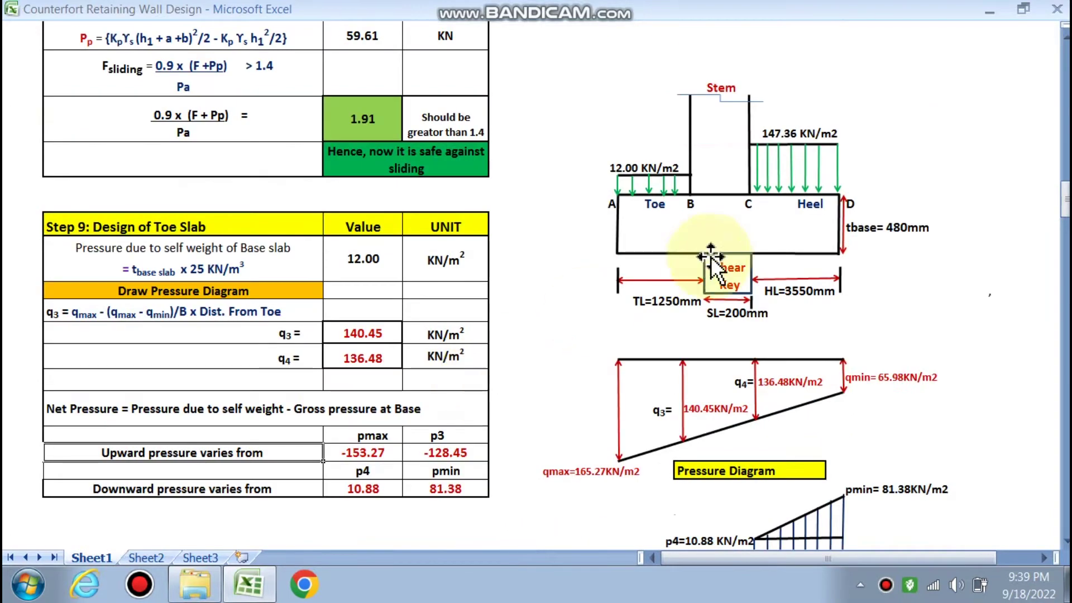
scroll(624, 232, down, 3)
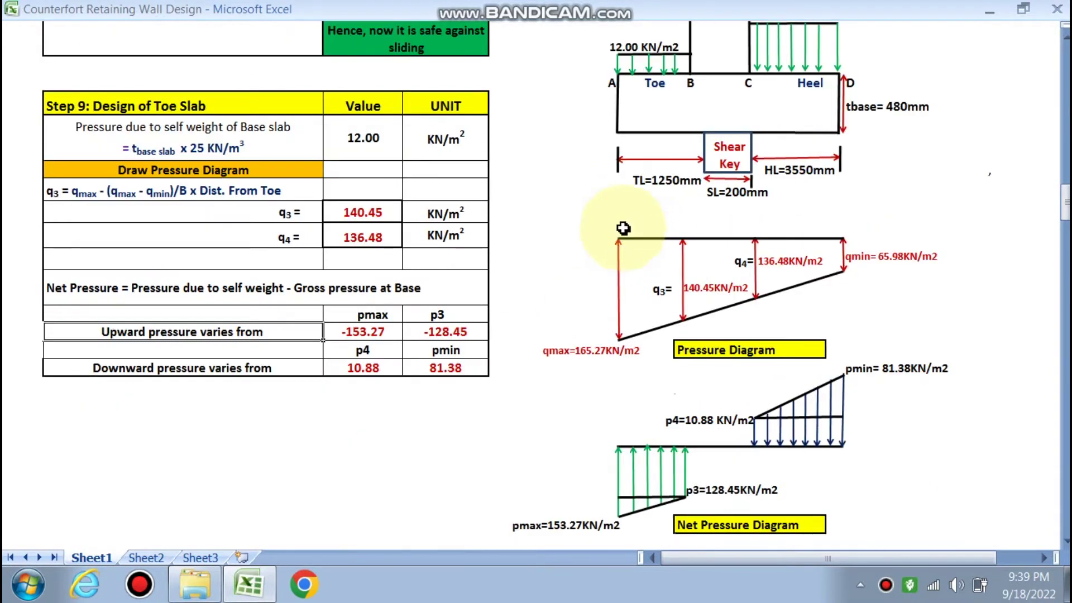
scroll(372, 167, up, 1)
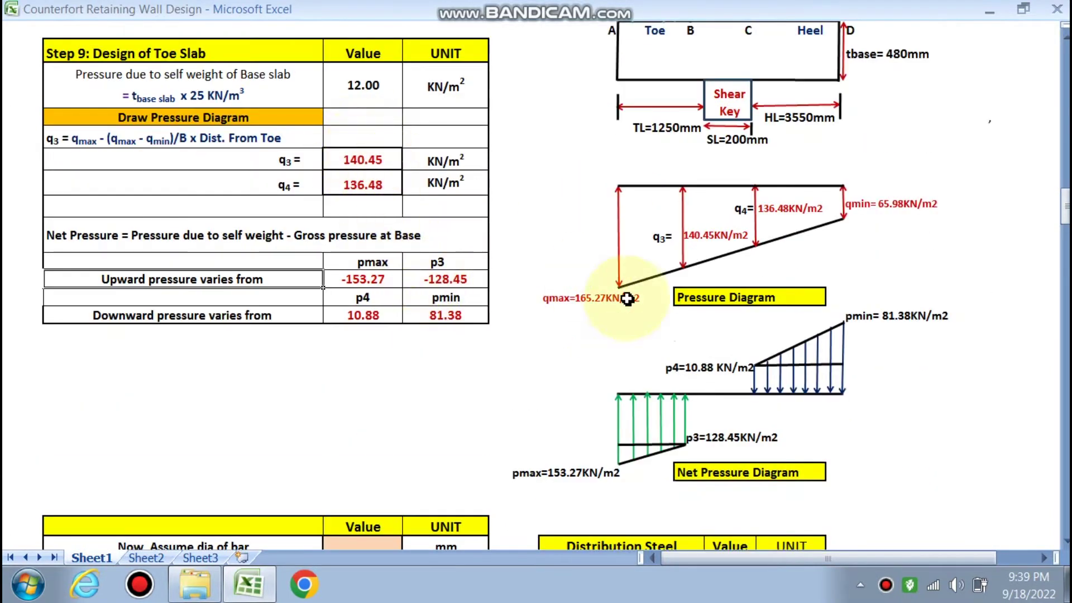
scroll(663, 350, down, 1)
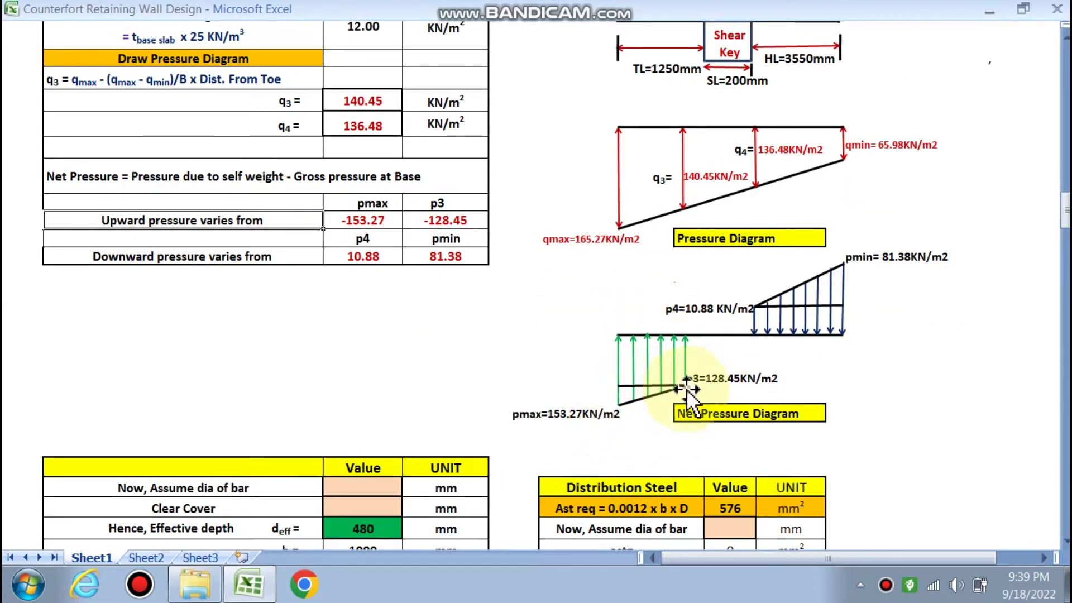
scroll(507, 404, down, 2)
click(384, 350)
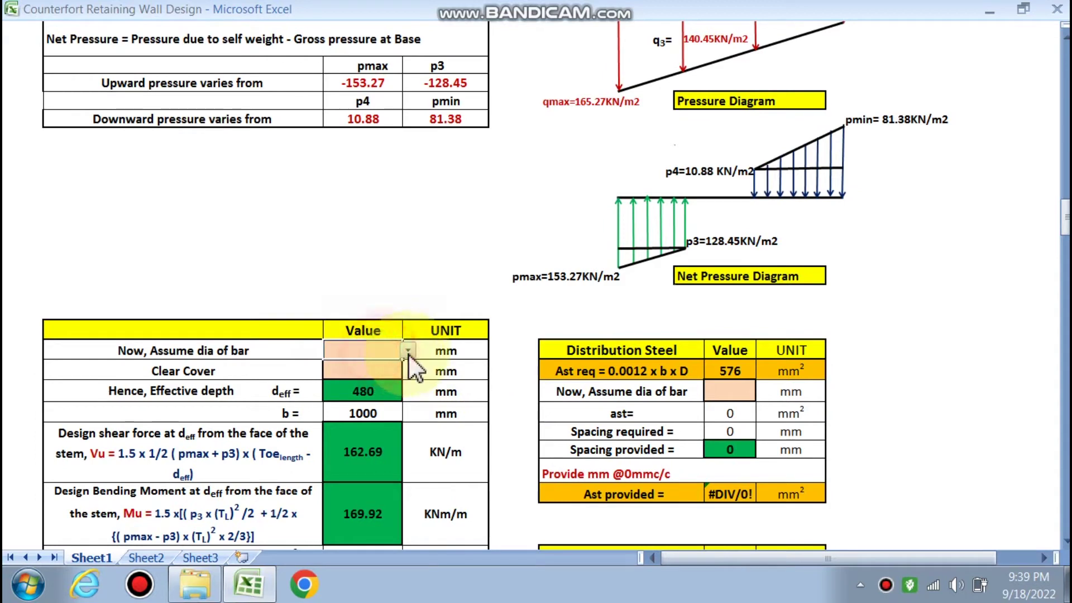
click(347, 369)
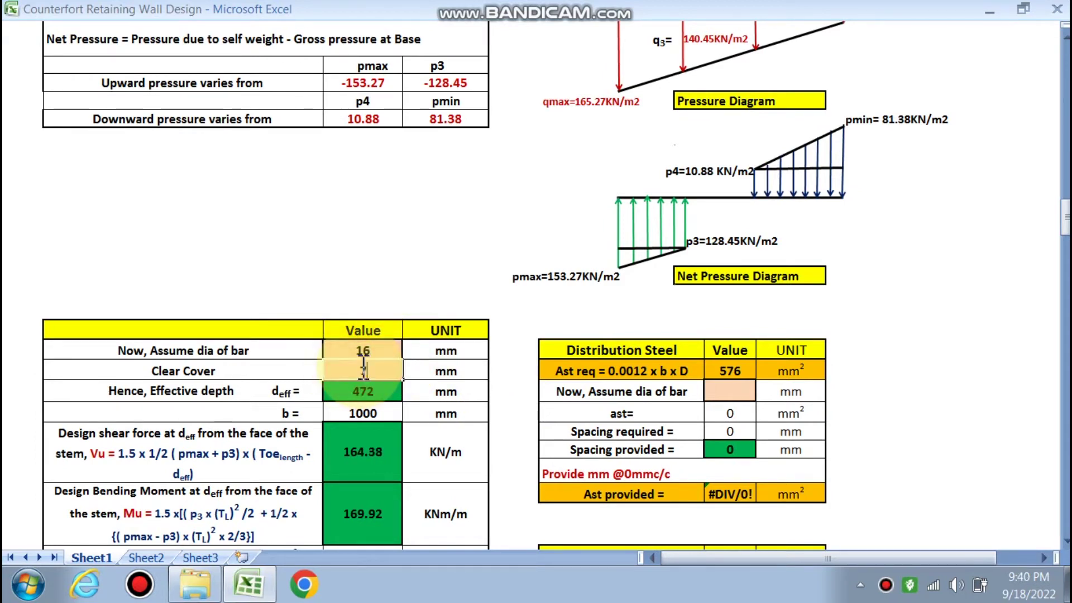
click(363, 370)
text(75)
click(360, 282)
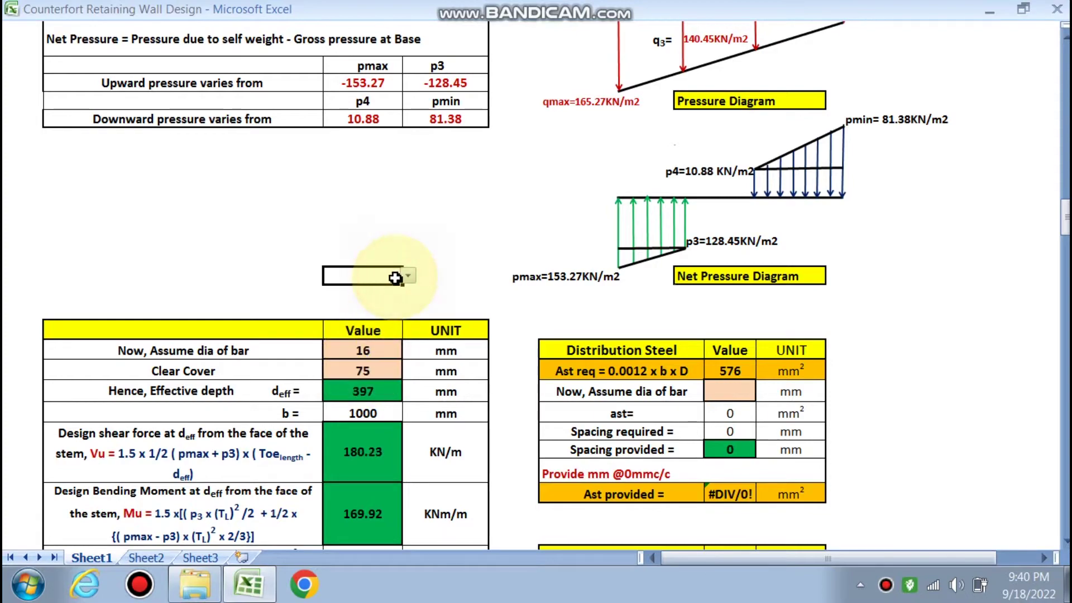
Step: Examine the toe slab's effective depth against the base slab drawing and inspect the effective depth cell's formula
scroll(486, 287, up, 4)
scroll(611, 218, up, 2)
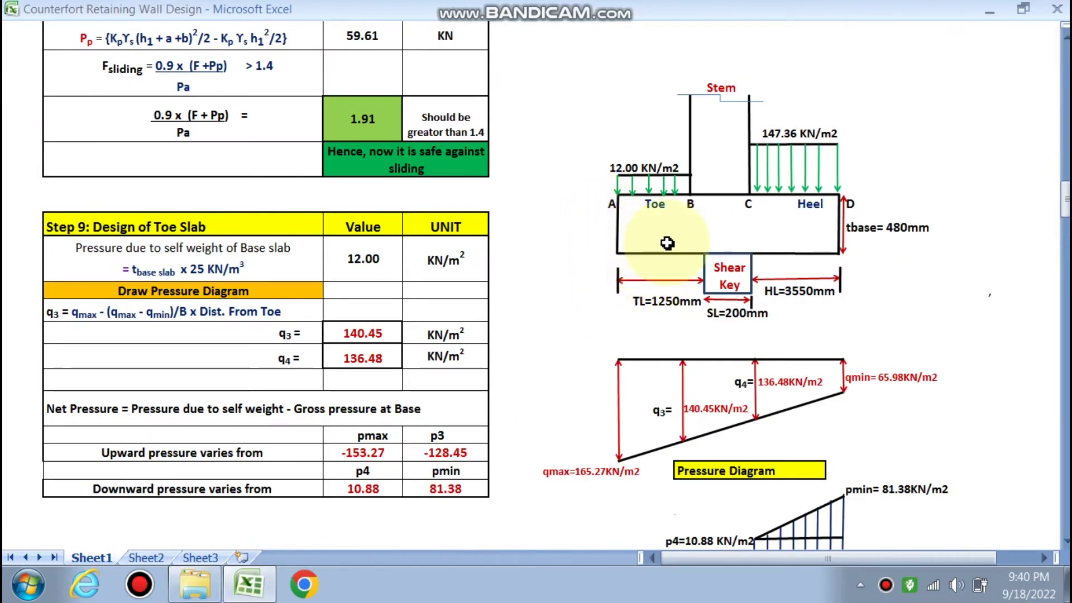
scroll(490, 303, down, 7)
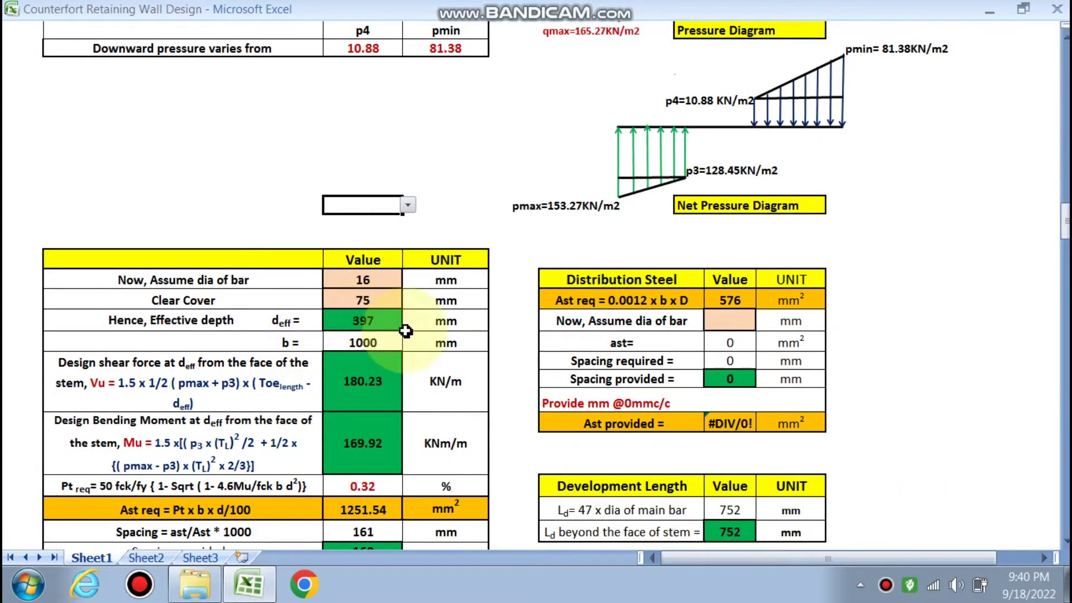
scroll(871, 242, up, 3)
scroll(871, 242, up, 1)
scroll(538, 393, down, 2)
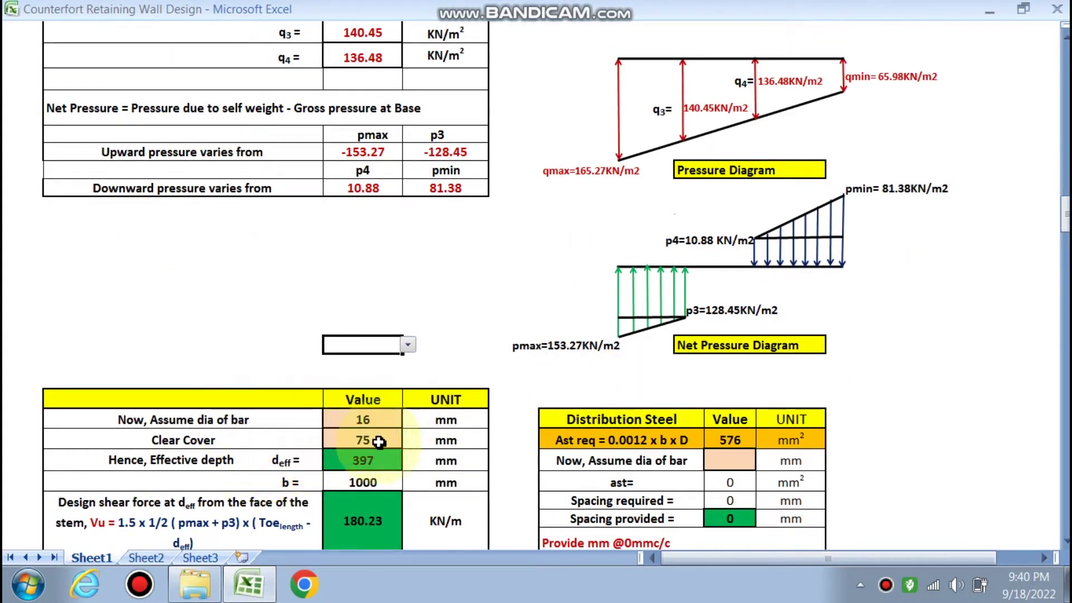
double_click(363, 460)
key(Escape)
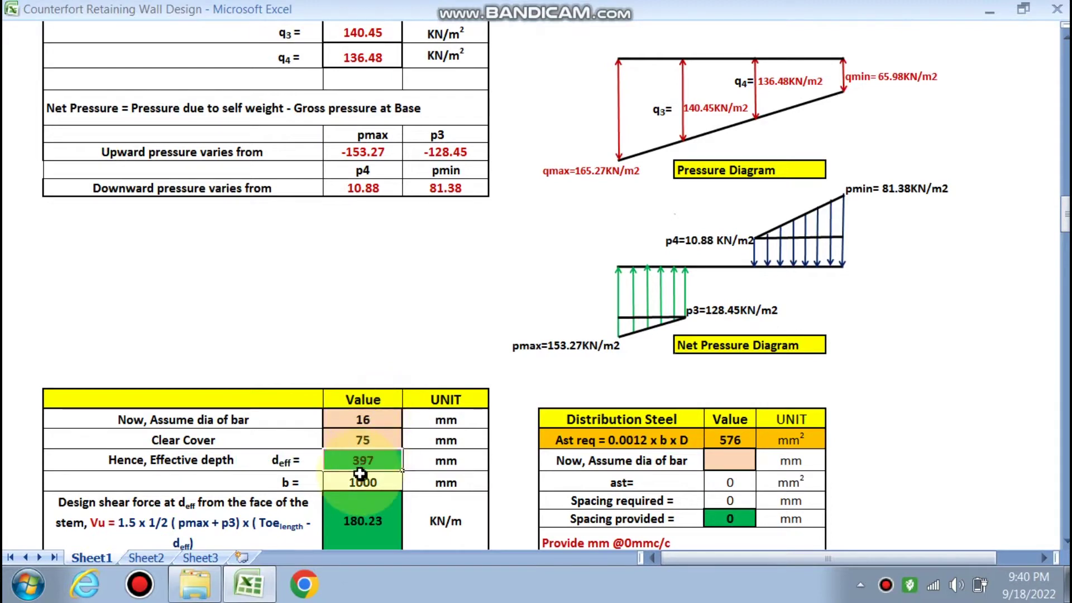
Step: Examine the toe slab's design shear force, bending moment, required steel and bar spacing against the Net Pressure Diagram and toe length
scroll(360, 473, down, 1)
scroll(358, 391, down, 1)
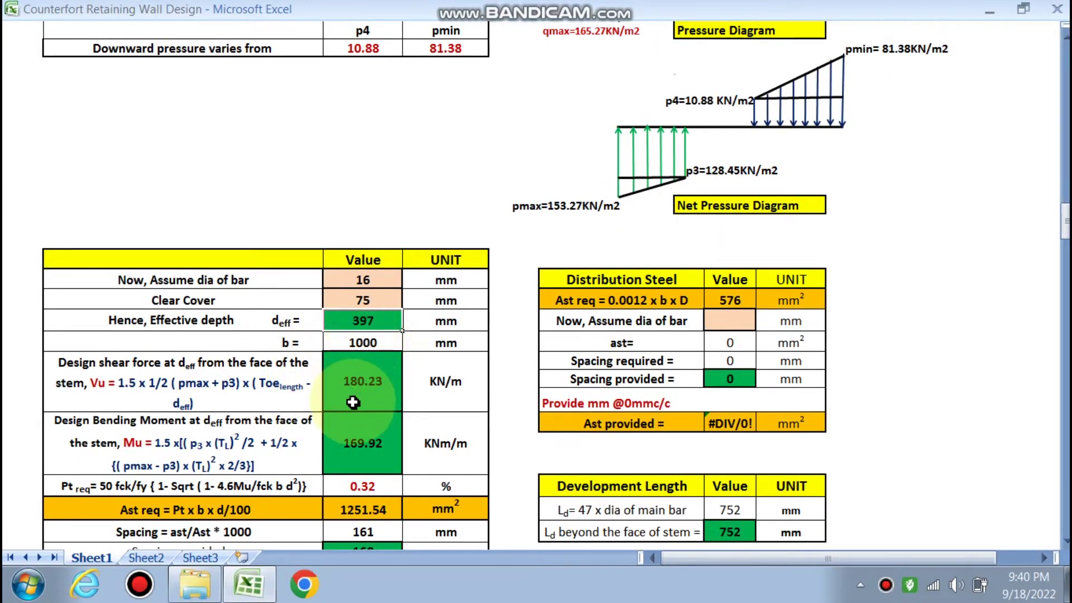
scroll(360, 385, down, 1)
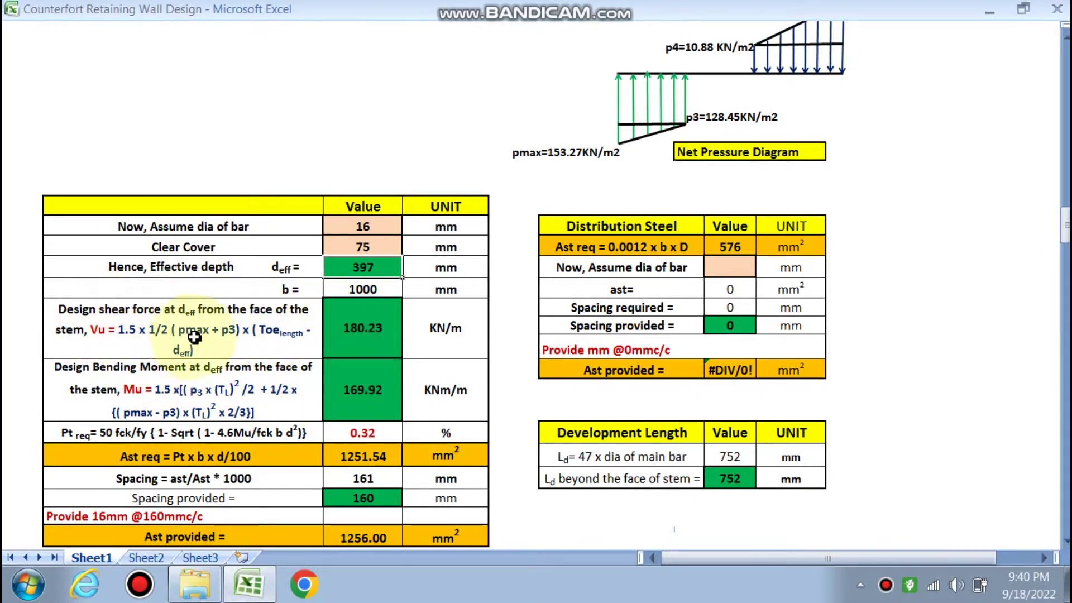
scroll(268, 349, up, 5)
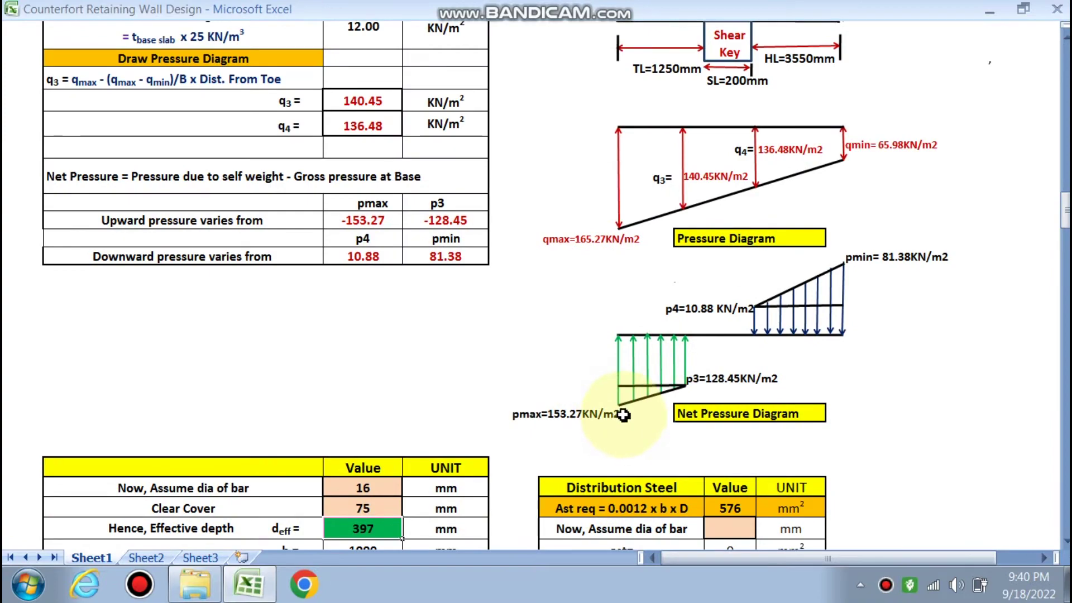
scroll(688, 389, down, 3)
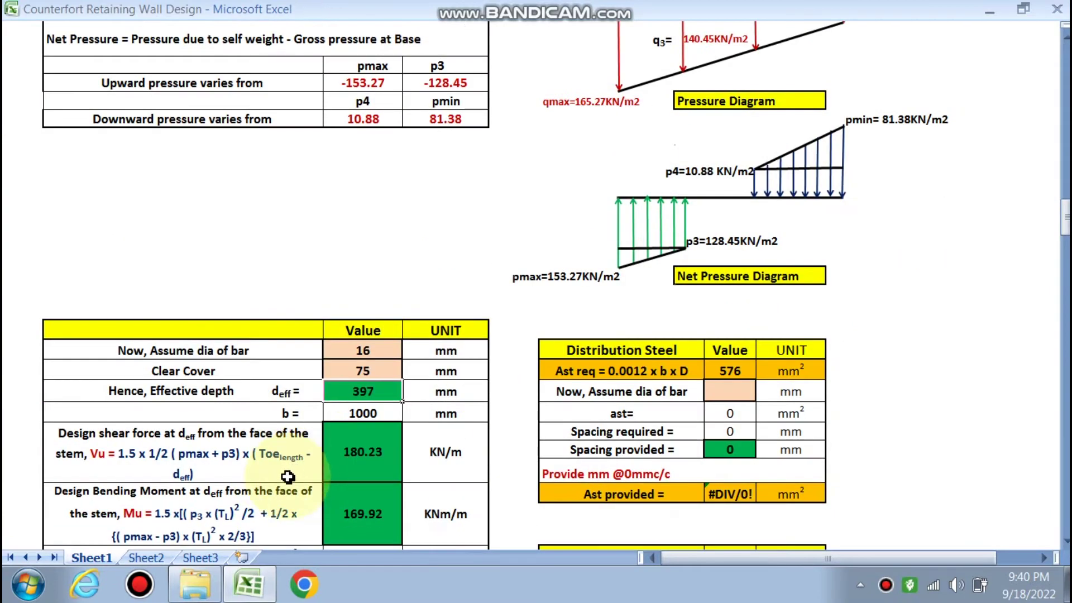
scroll(658, 240, up, 7)
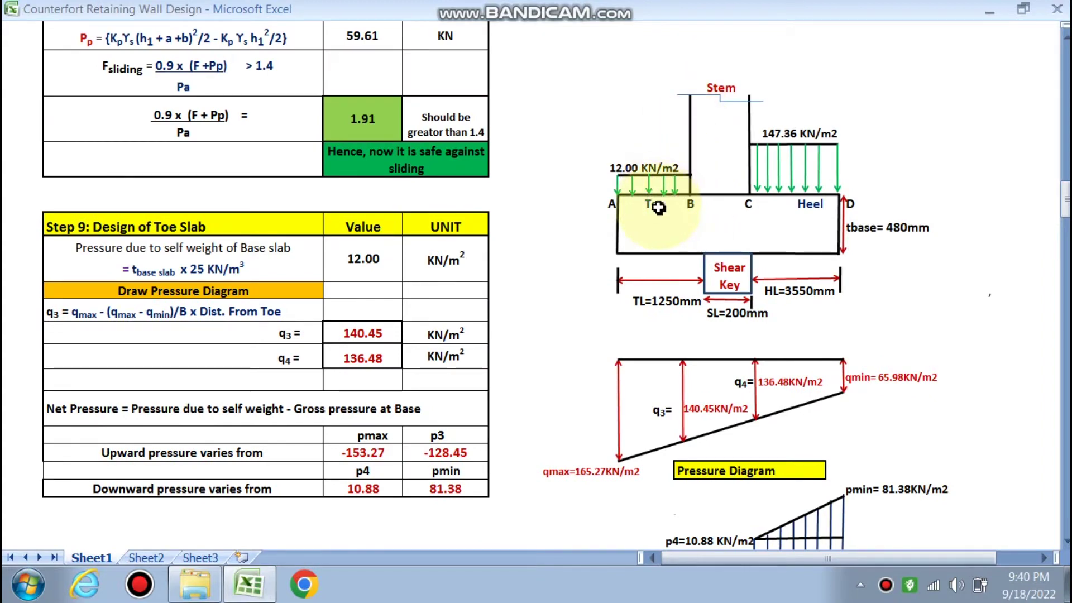
scroll(659, 223, down, 9)
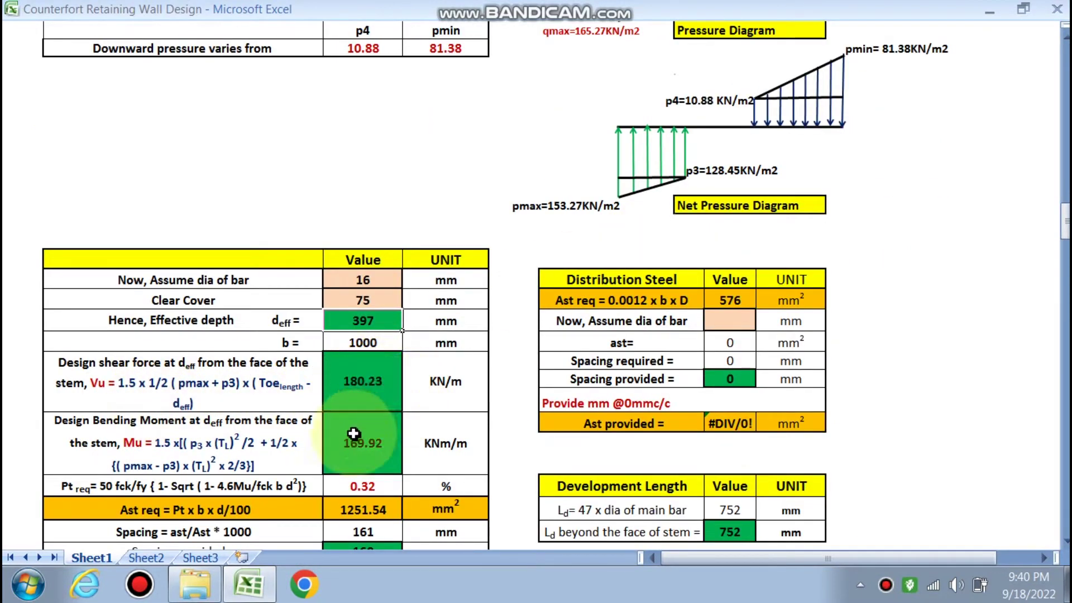
scroll(203, 468, down, 1)
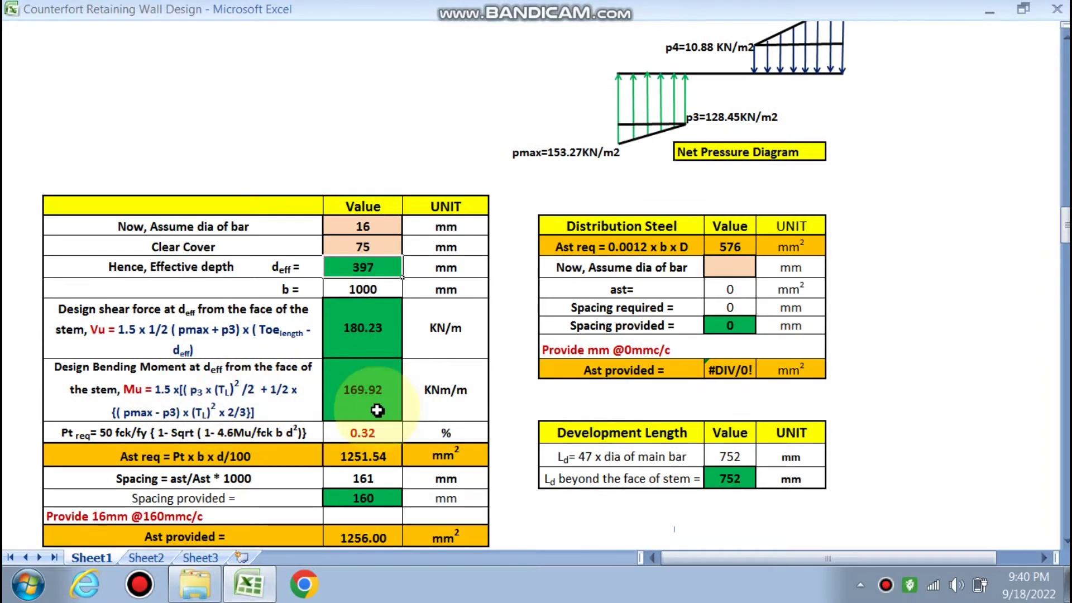
scroll(352, 391, down, 1)
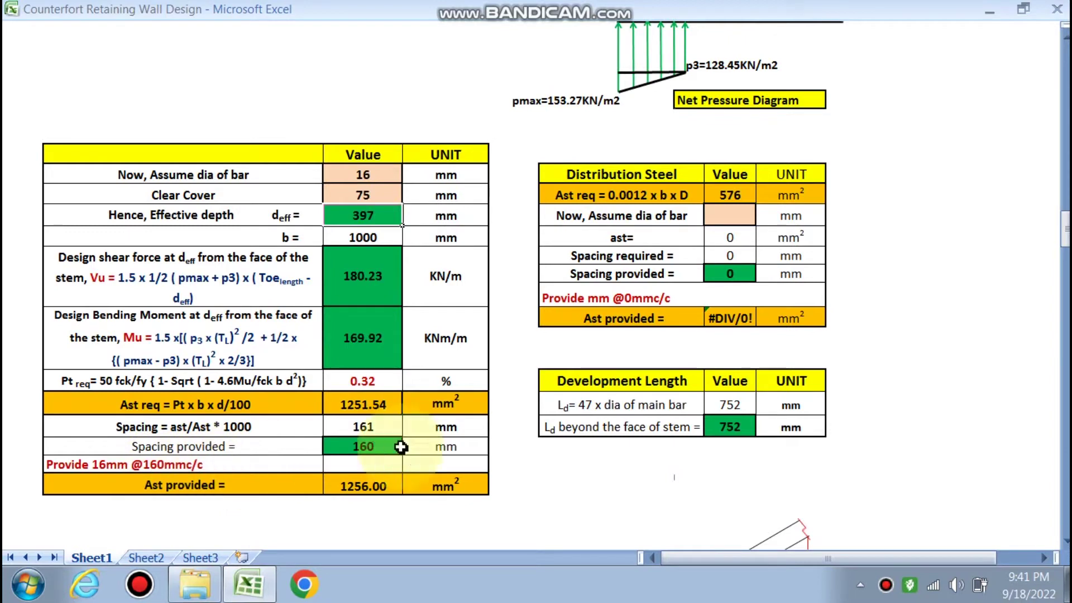
Step: Set the assumed bar diameter for the toe slab's distribution steel to 10 mm
click(732, 212)
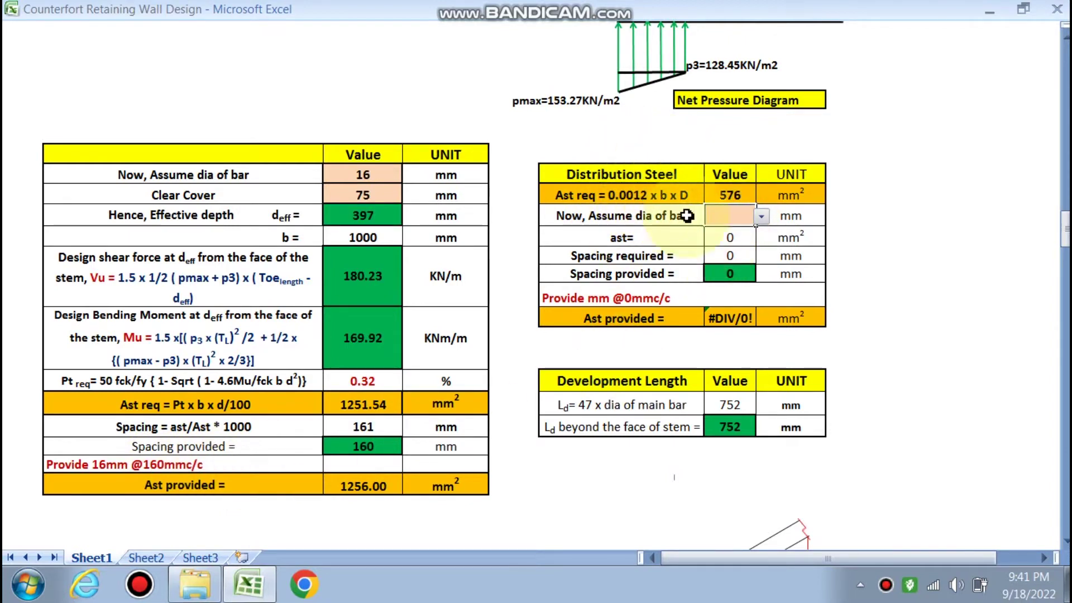
click(761, 216)
click(707, 229)
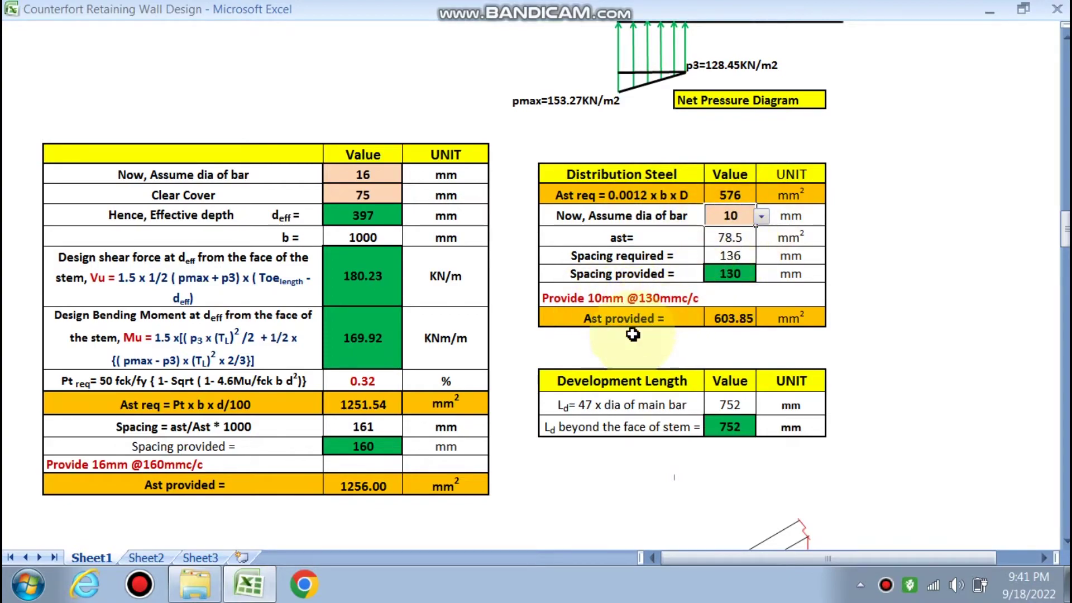
Step: Examine the toe slab's main and distribution steel in the component summary table and the stem, toe and heel detailing drawing
scroll(626, 338, down, 20)
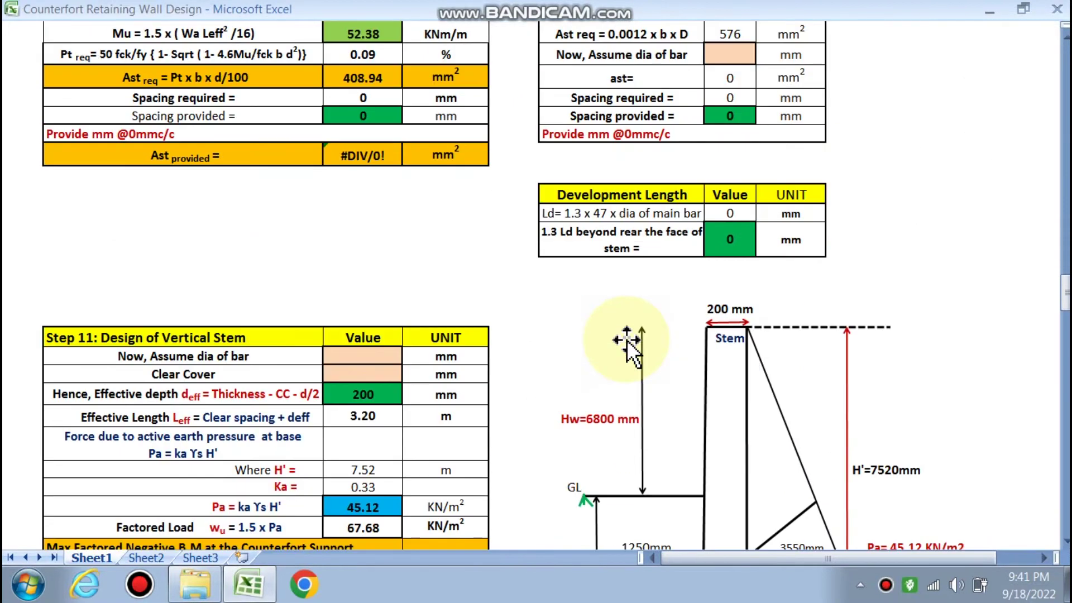
scroll(626, 340, down, 20)
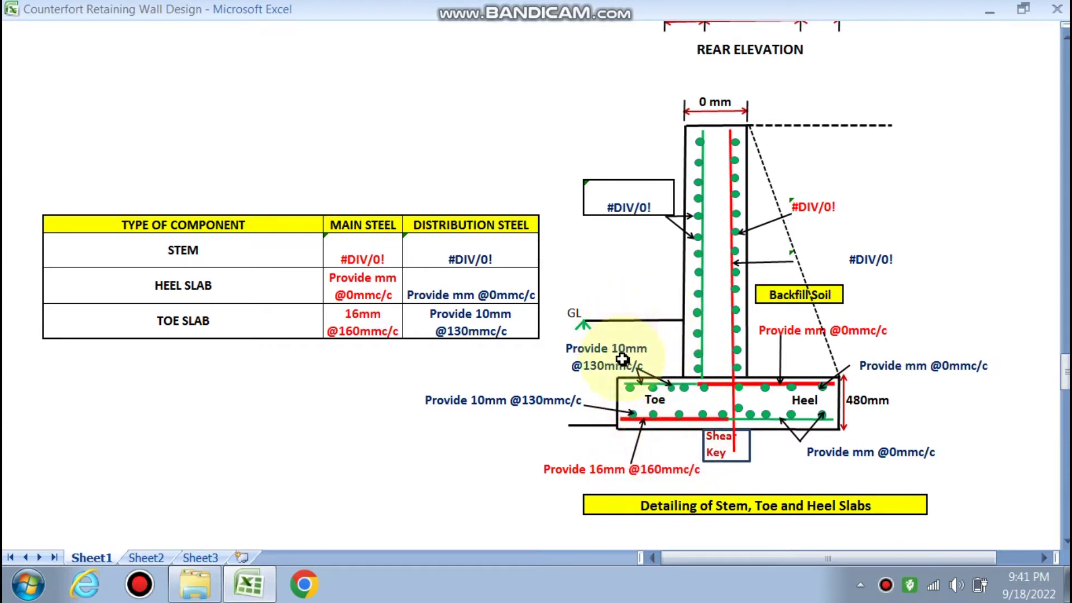
mouse_move(635, 429)
mouse_down()
mouse_move(651, 453)
mouse_move(677, 437)
mouse_move(641, 467)
mouse_move(614, 467)
mouse_move(629, 422)
mouse_up()
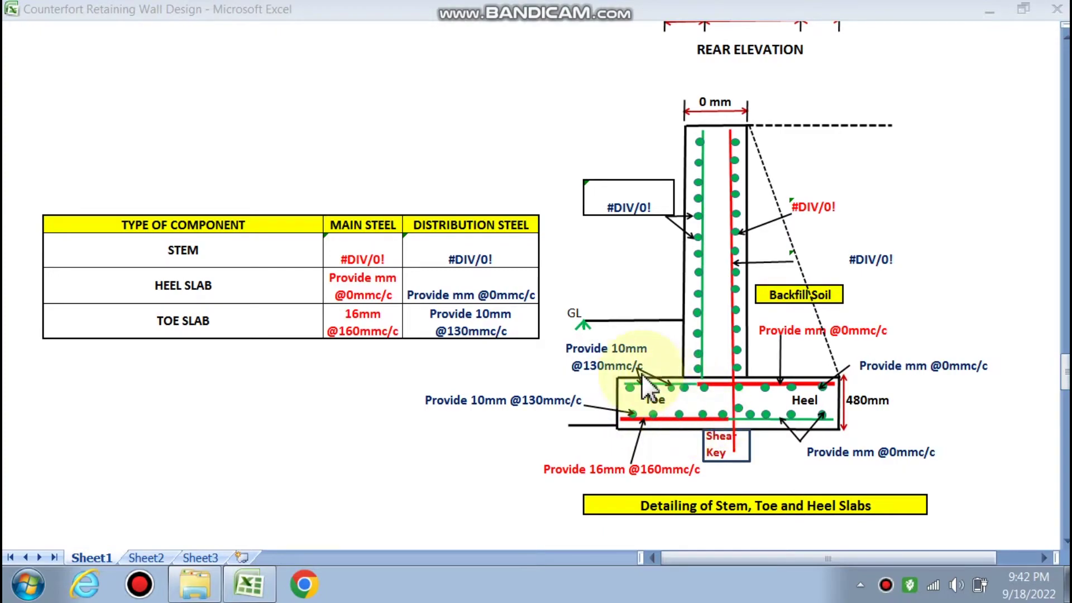
scroll(626, 332, up, 15)
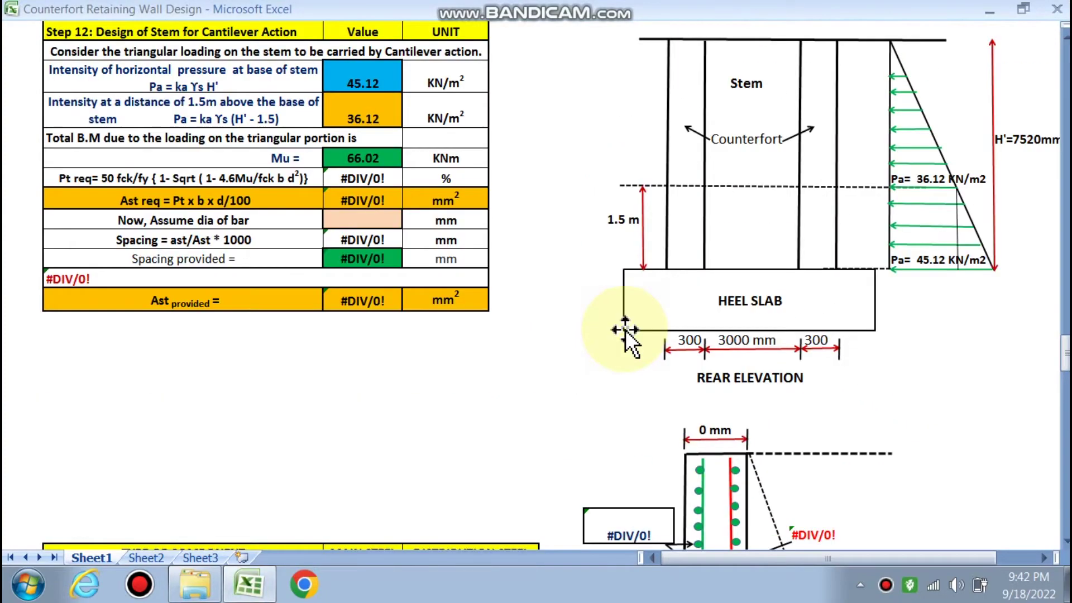
scroll(624, 330, up, 20)
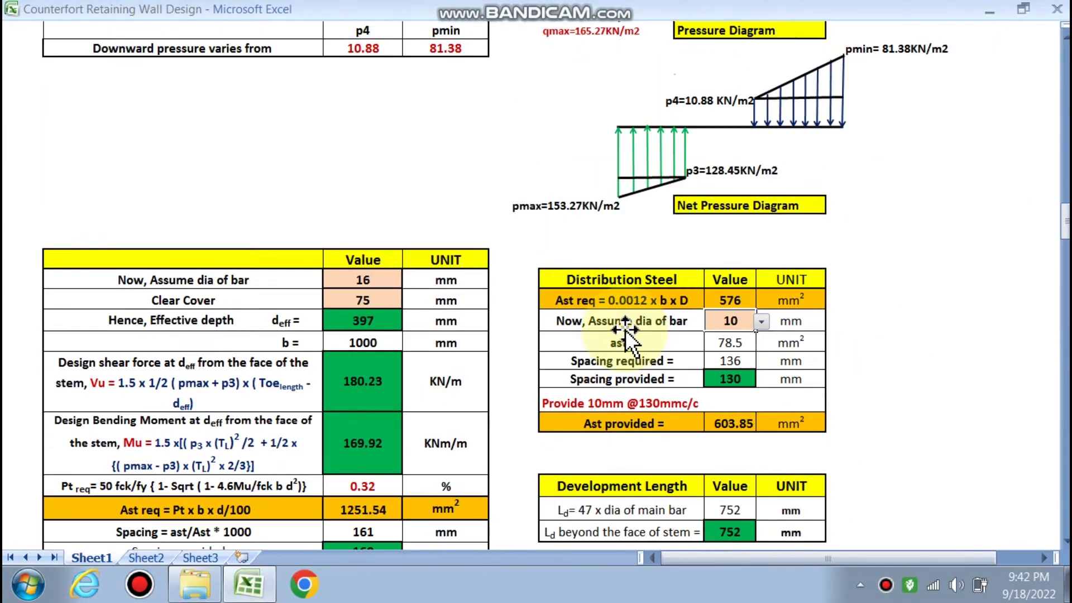
Step: Examine the Step 10 heel slab self-weight and net downward pressures against the wall section, slab loads and Step 9 pressure diagrams
scroll(625, 330, down, 10)
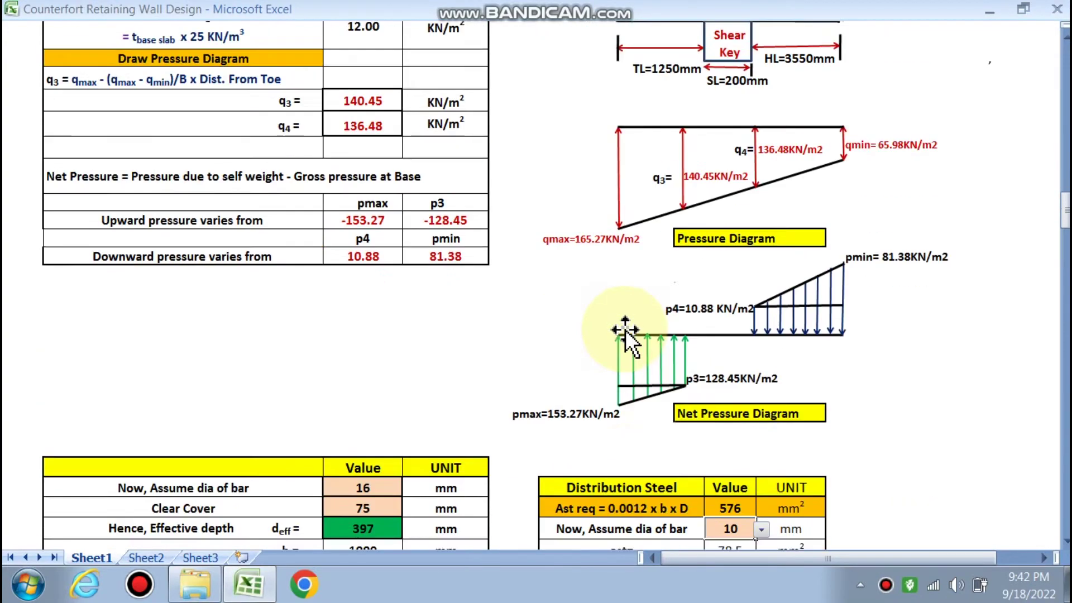
scroll(624, 329, down, 5)
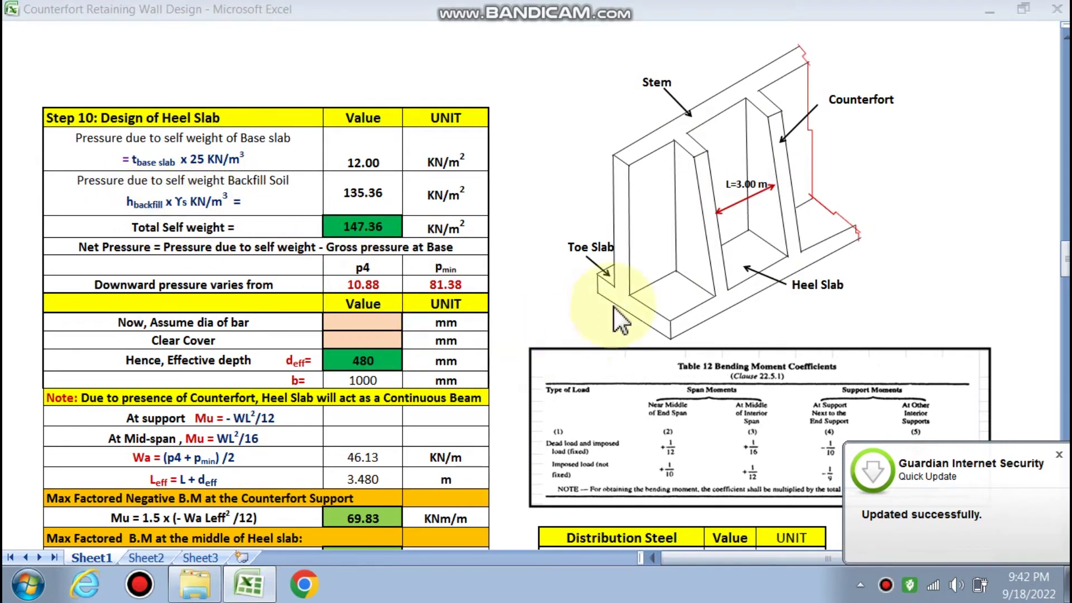
scroll(667, 280, up, 15)
scroll(666, 280, up, 1)
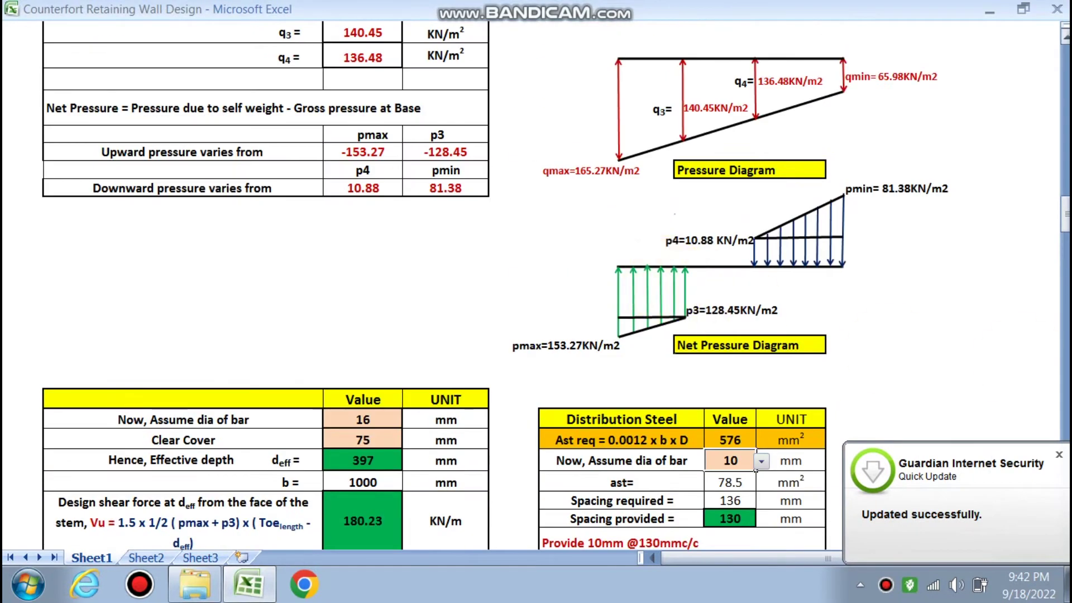
scroll(752, 362, up, 12)
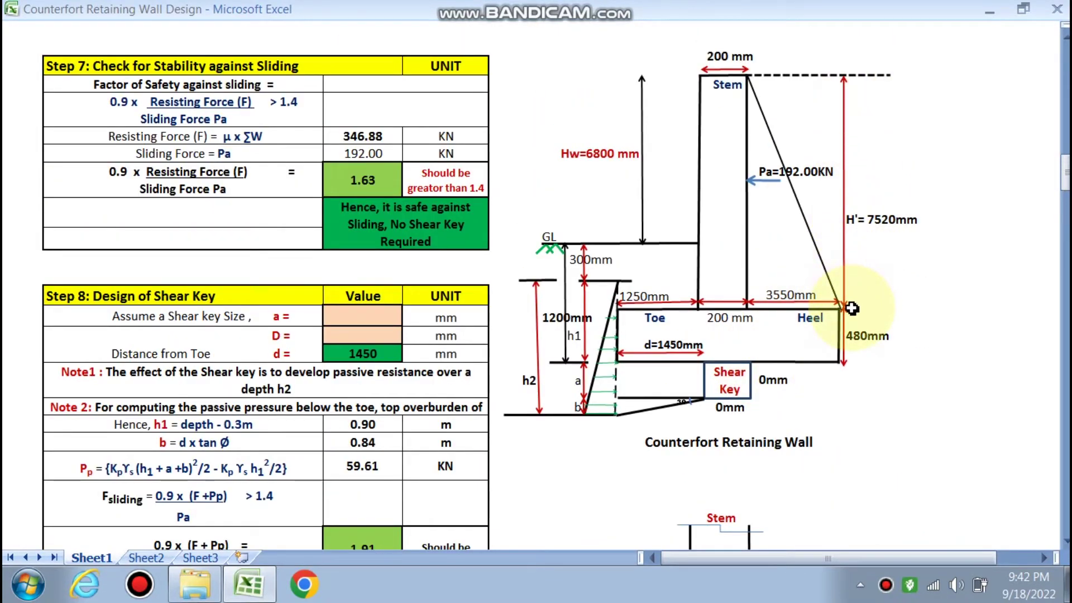
scroll(850, 311, down, 15)
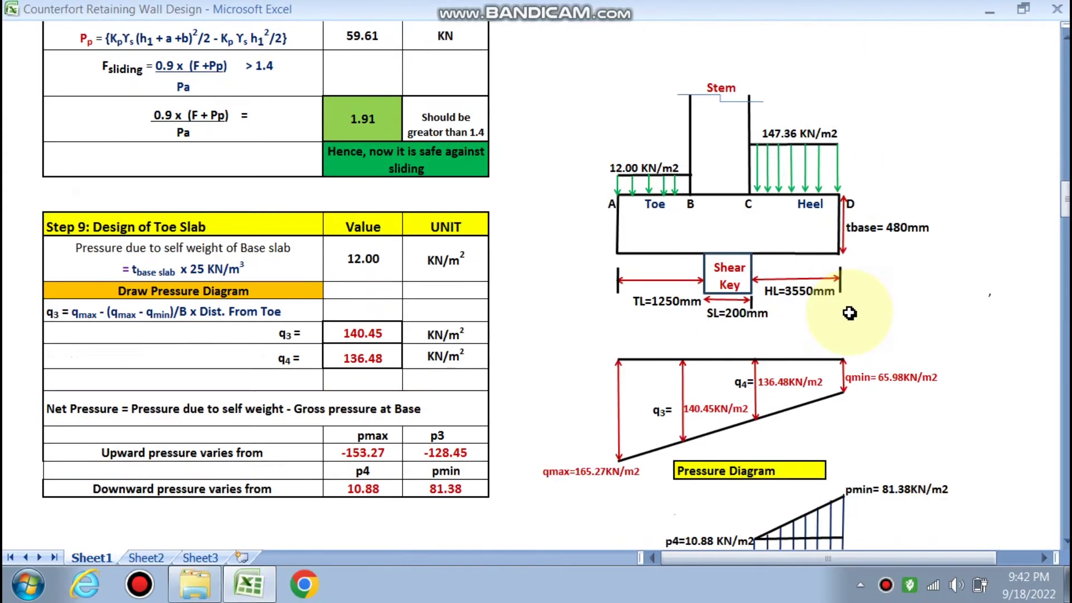
scroll(368, 385, down, 6)
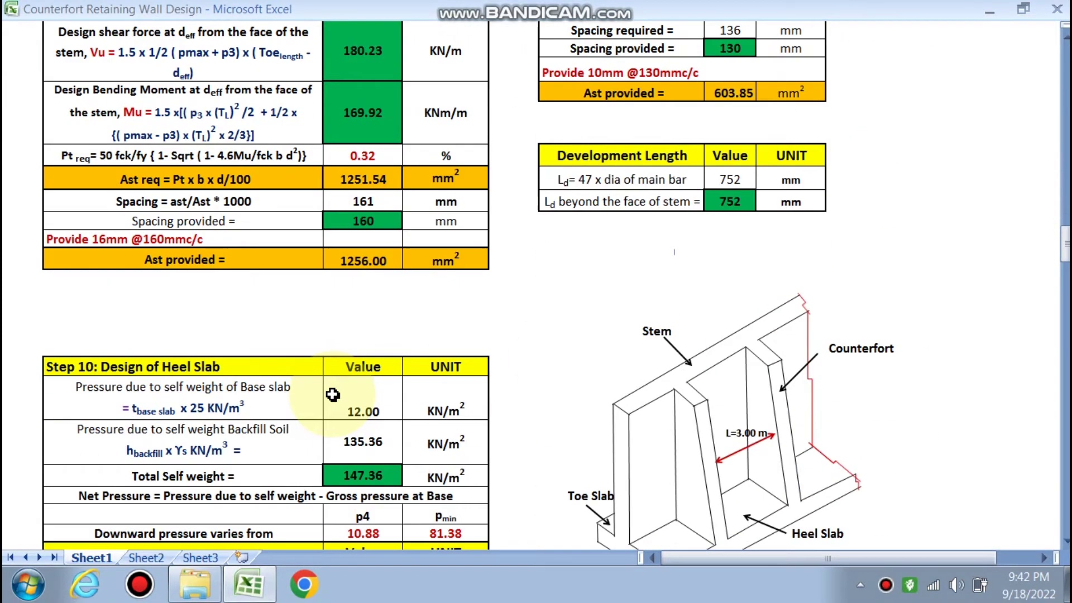
scroll(357, 445, down, 2)
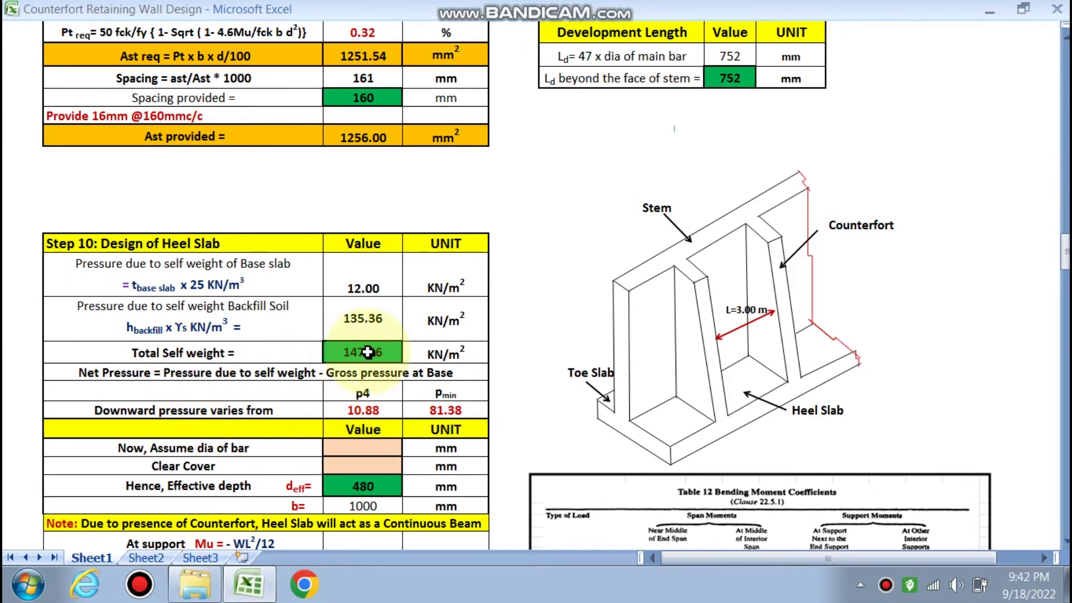
scroll(362, 349, down, 1)
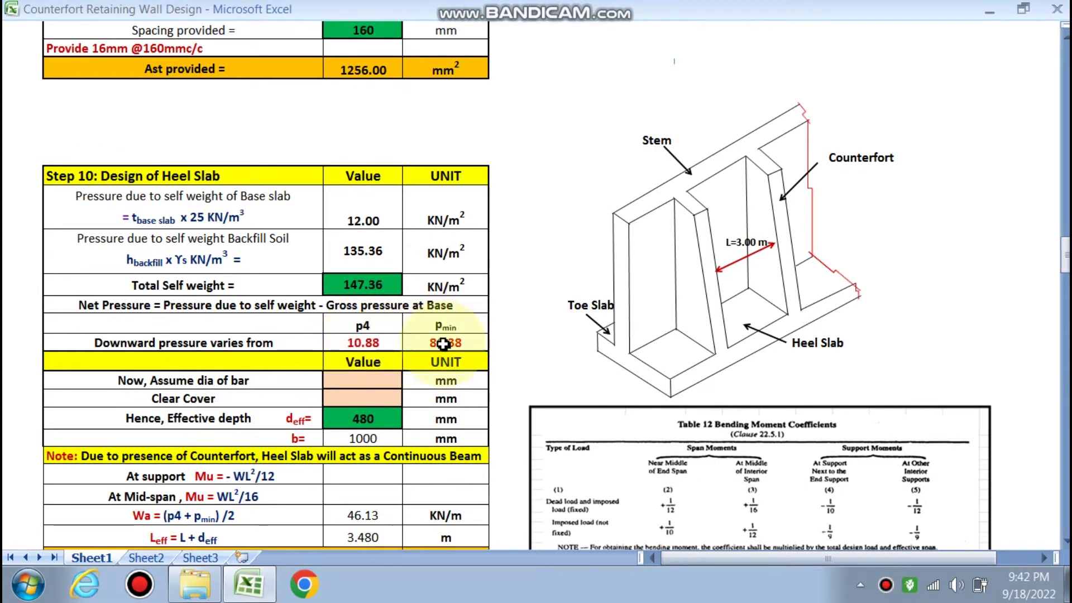
scroll(372, 347, up, 12)
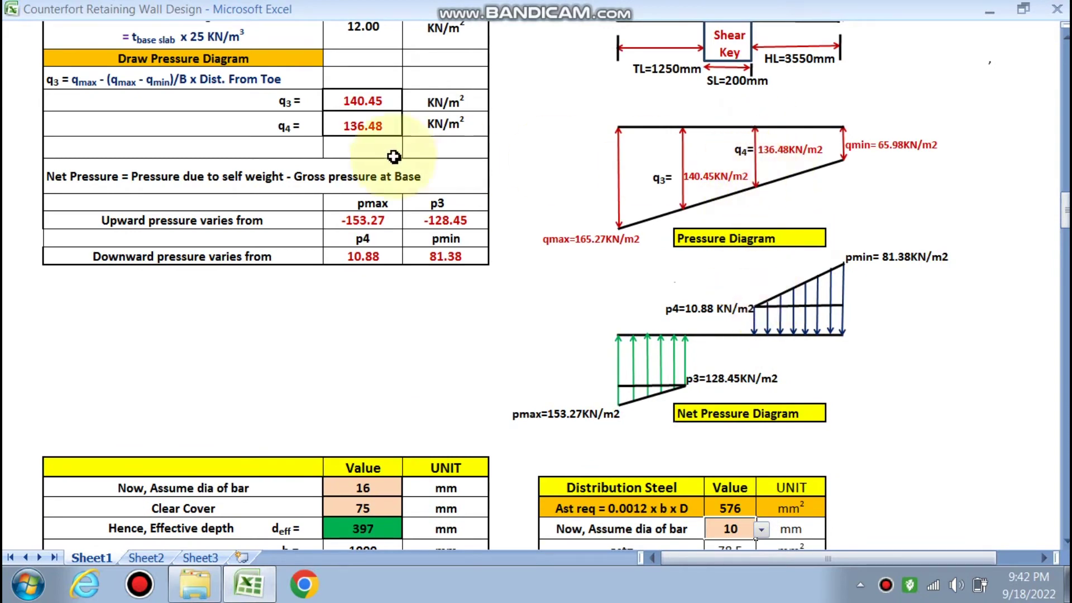
Step: Compare the heel slab's downward load with the base pressure diagram and the net pressures p4 and pmin in the Net Pressure Diagram
scroll(754, 320, up, 4)
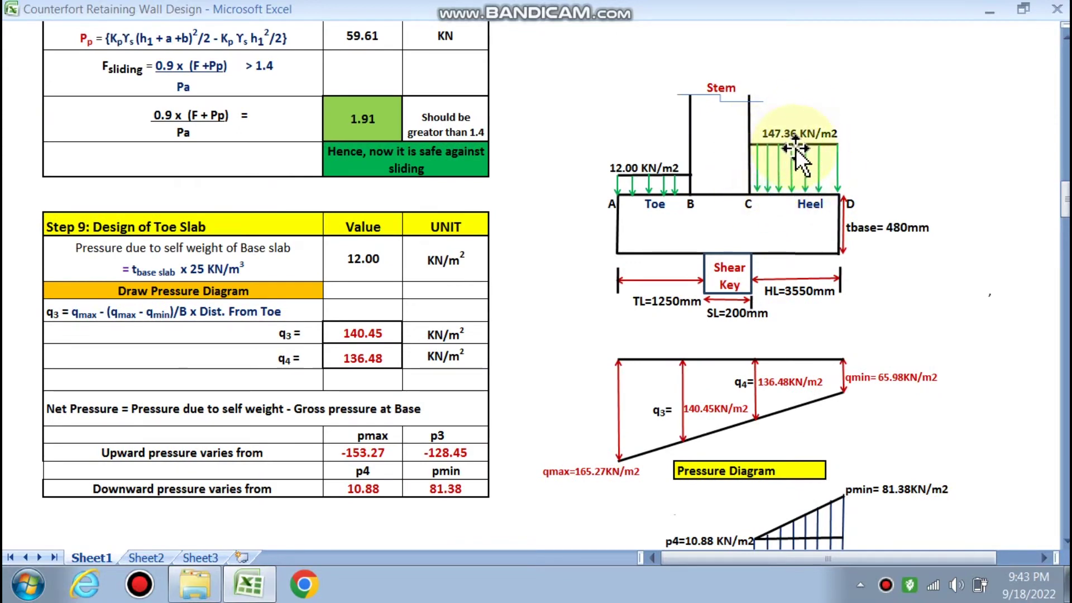
scroll(781, 251, down, 2)
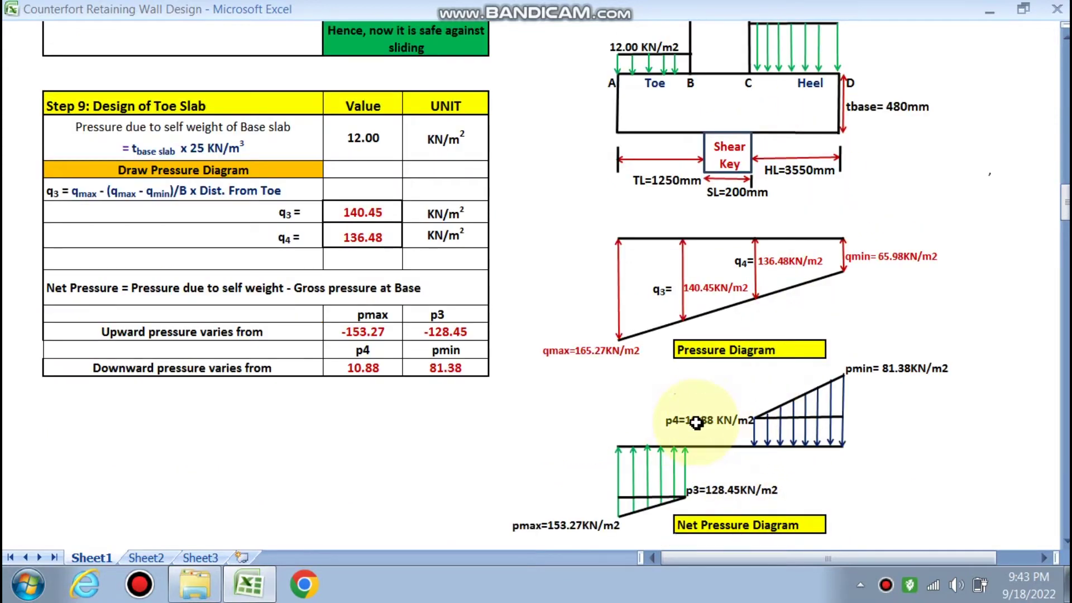
scroll(838, 424, up, 3)
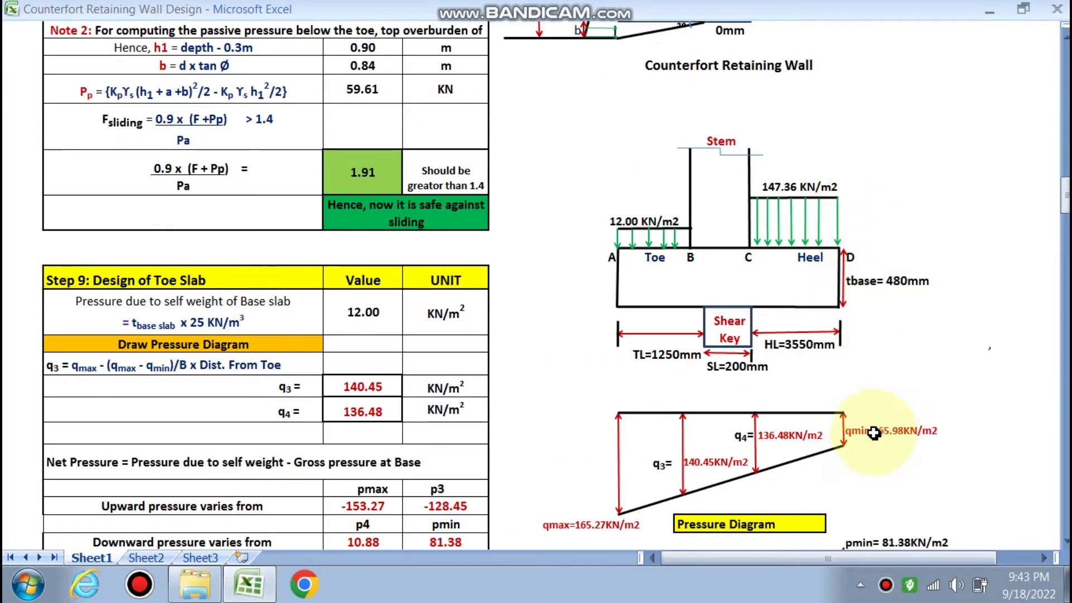
scroll(873, 432, down, 3)
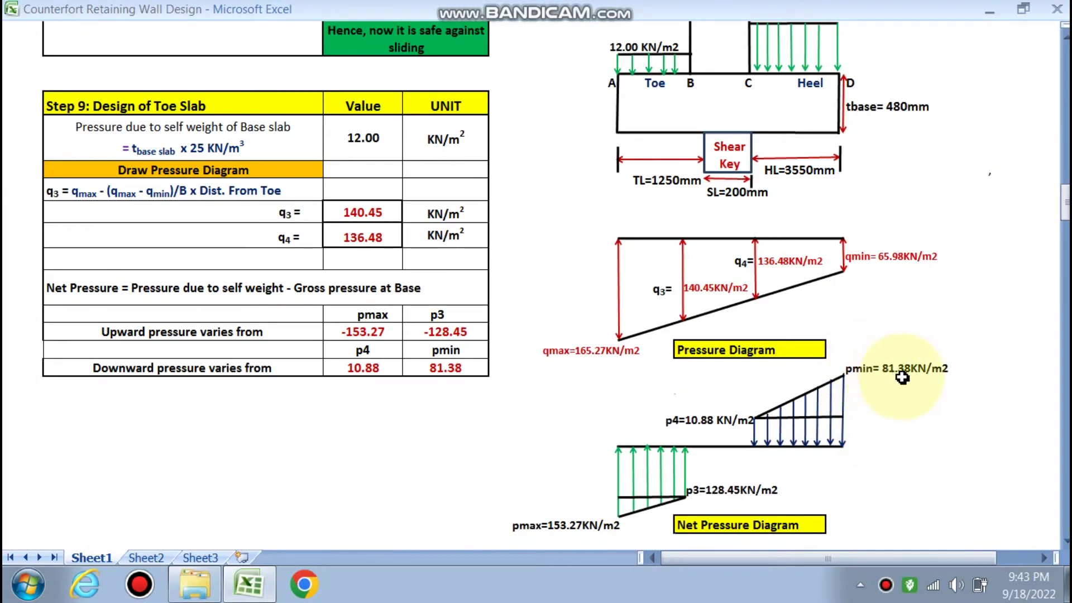
scroll(809, 195, up, 4)
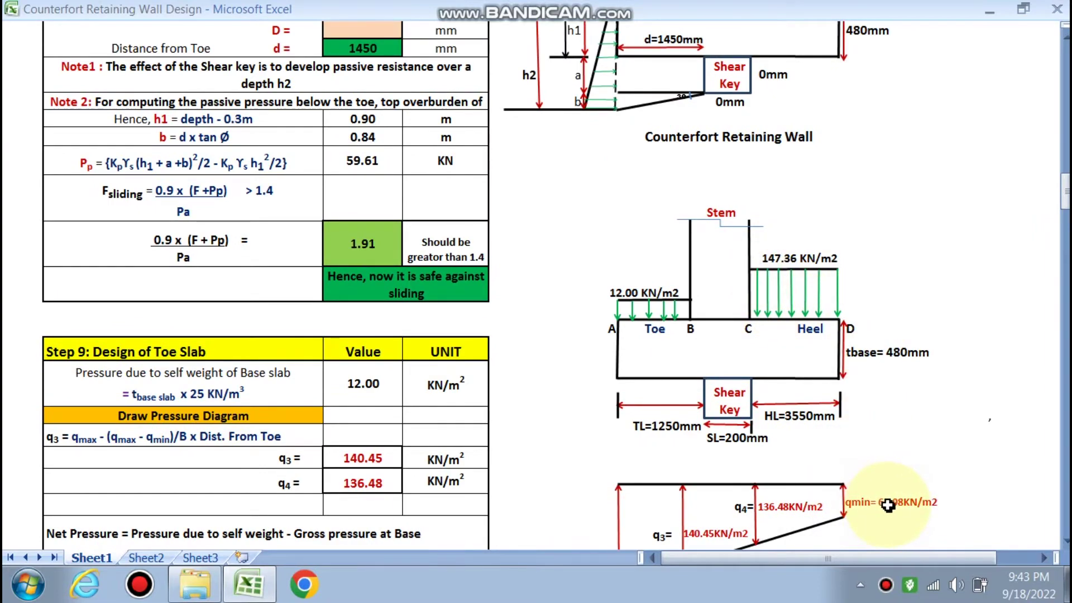
scroll(887, 504, down, 2)
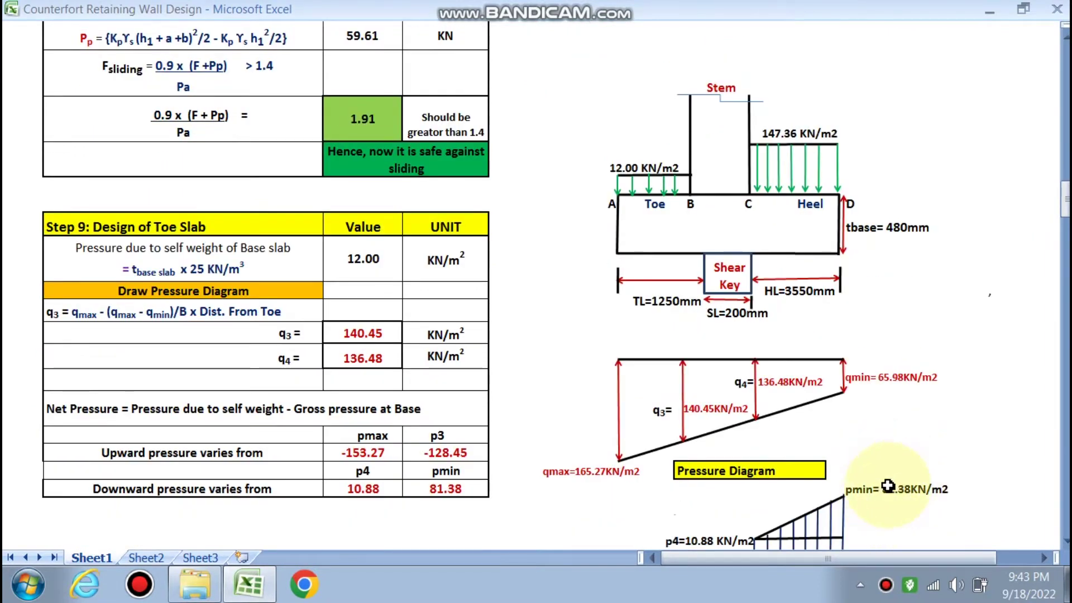
Step: Set the Step 10 heel slab's assumed bar diameter to 16 mm and its clear cover to 75 mm
scroll(471, 437, down, 12)
scroll(467, 442, down, 3)
scroll(464, 442, down, 1)
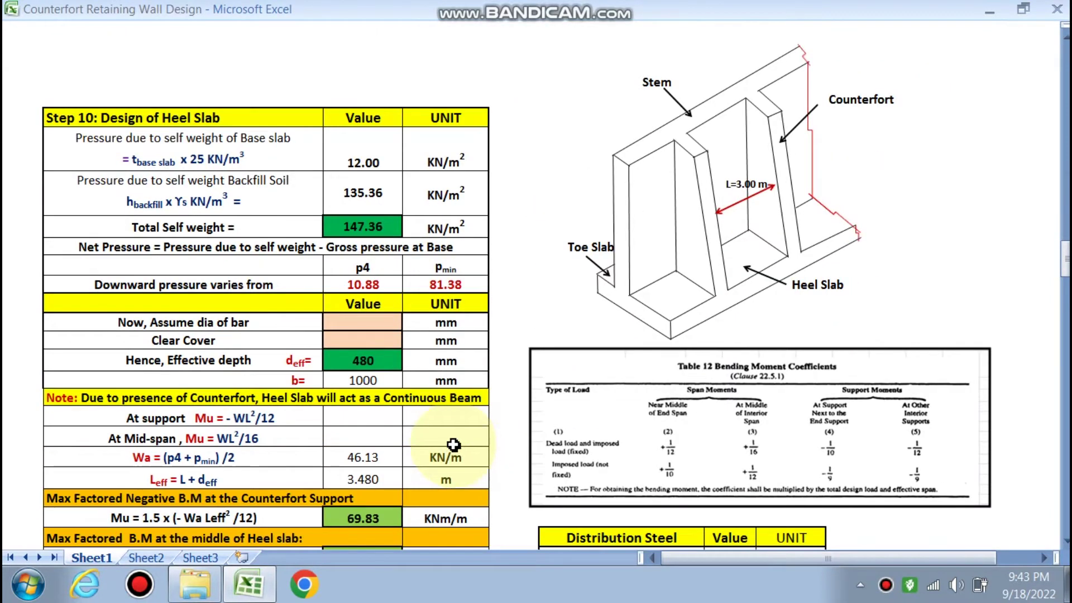
click(378, 324)
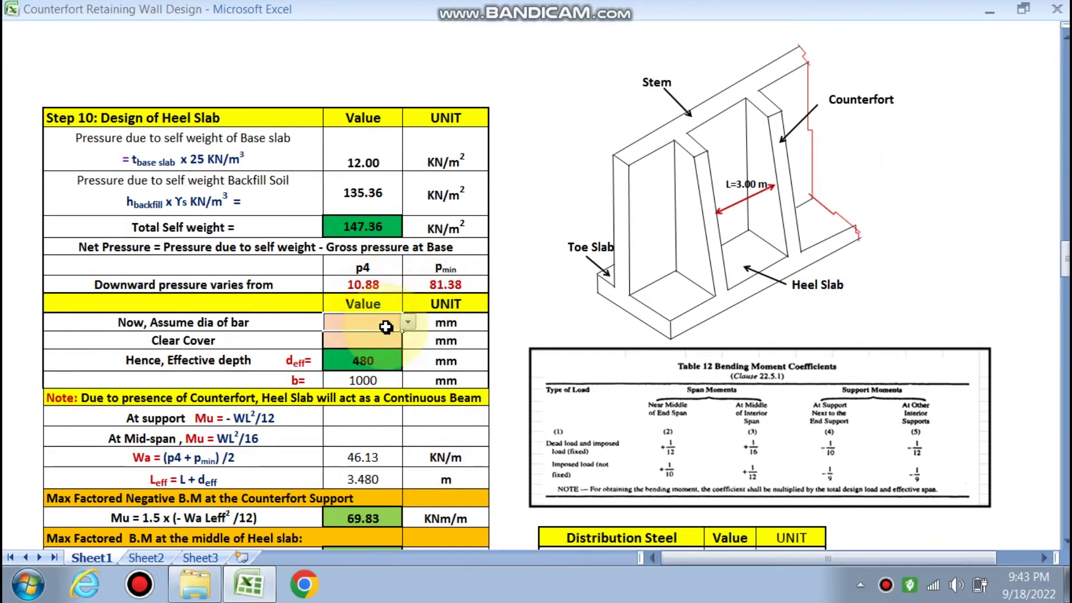
scroll(385, 326, down, 1)
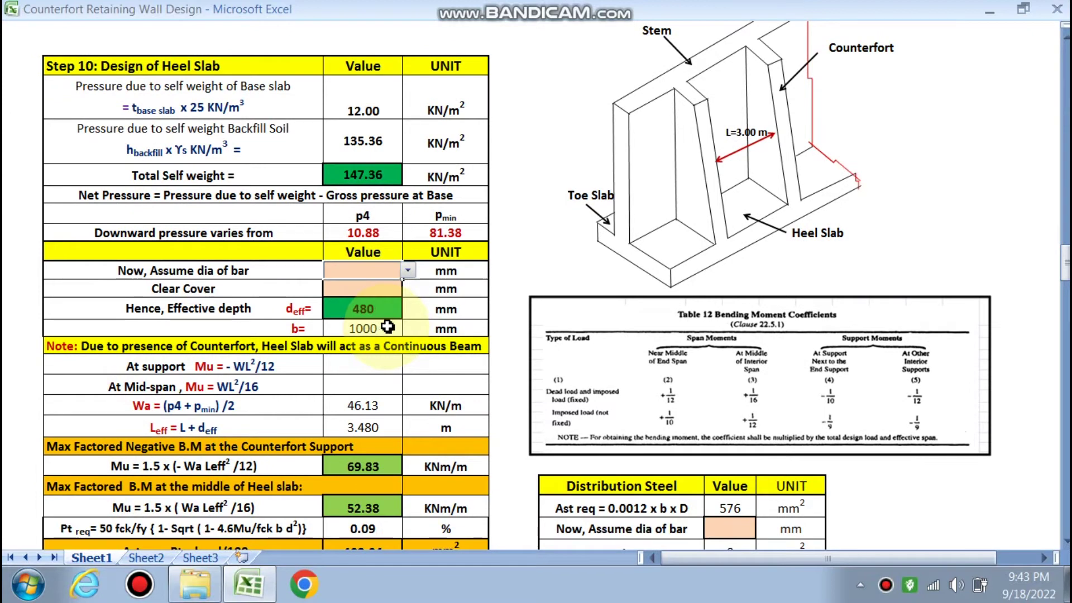
click(408, 270)
click(359, 291)
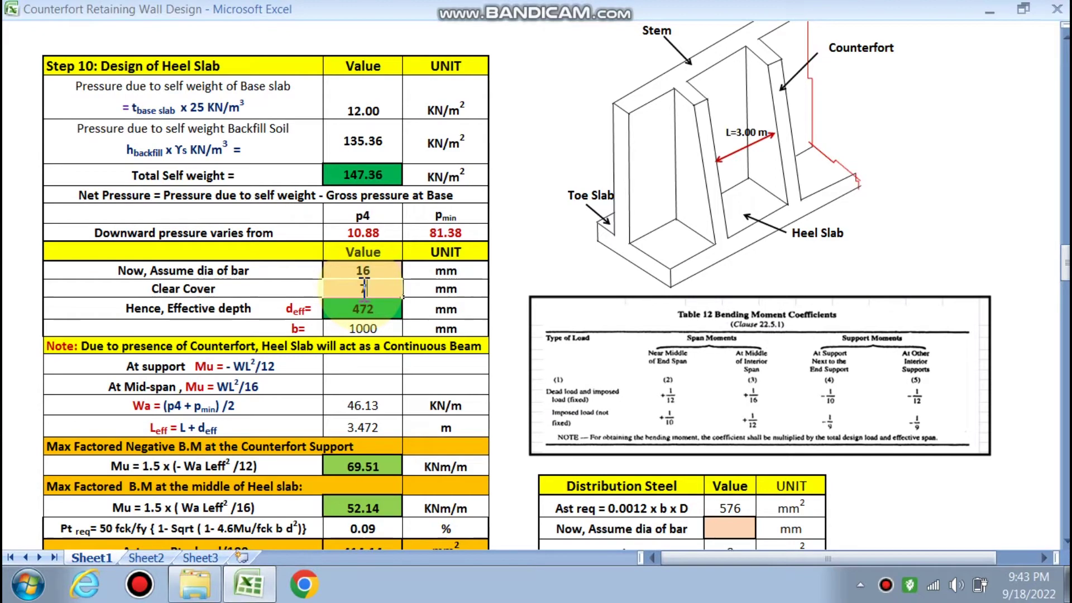
text(75)
click(326, 345)
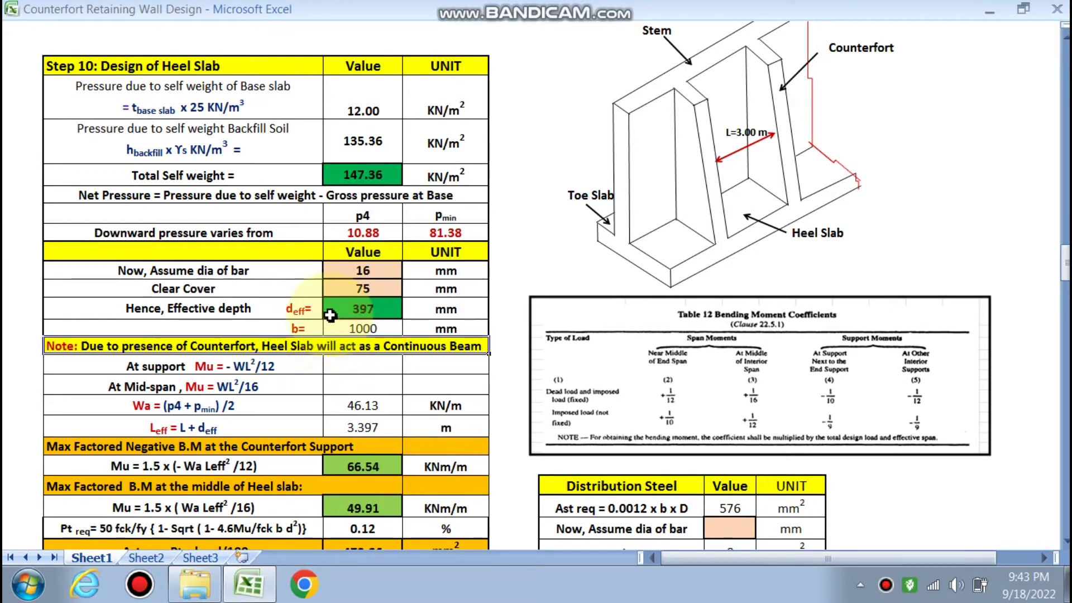
Step: Examine the continuous beam note for the heel slab against the counterfort drawing and the Table 12 bending moment coefficients
scroll(323, 327, down, 1)
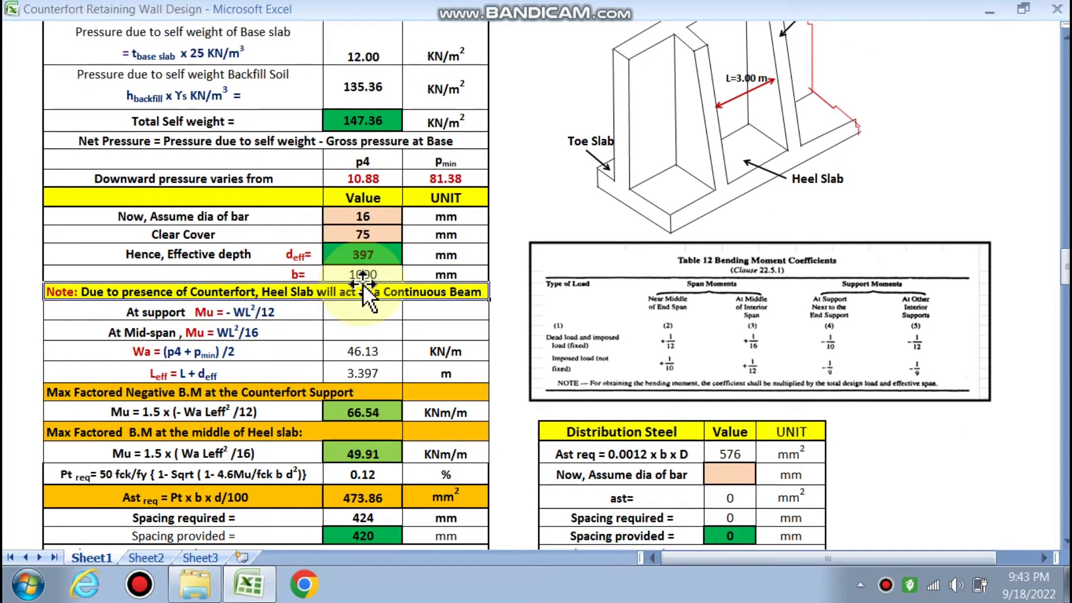
scroll(363, 284, up, 2)
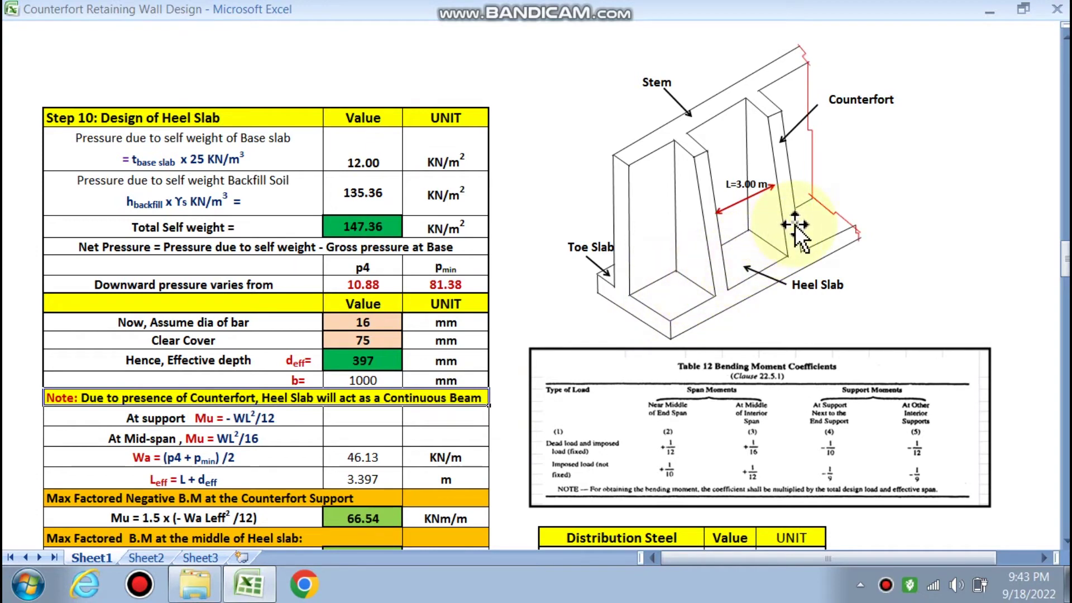
click(714, 251)
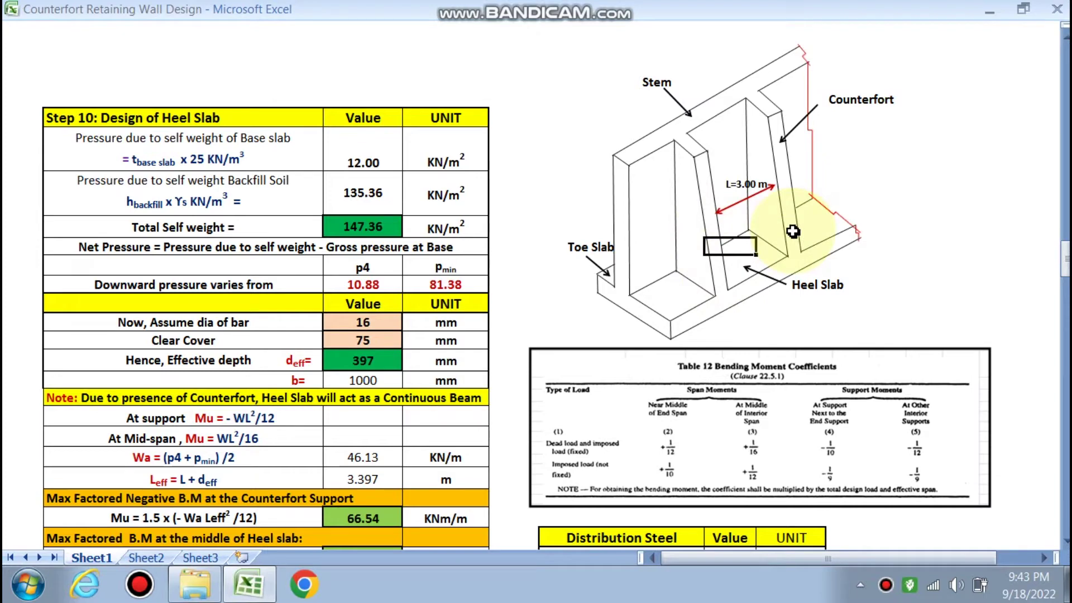
scroll(701, 268, down, 2)
click(607, 330)
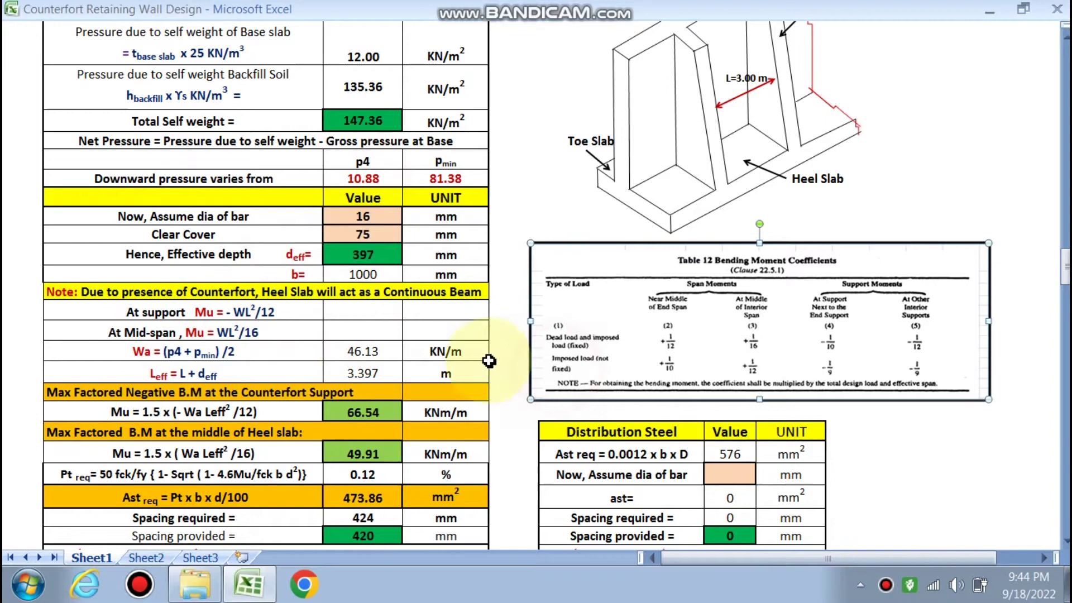
Step: Examine the heel slab's average load, effective length and factored bending moments at the counterfort support and mid-span
scroll(219, 325, down, 2)
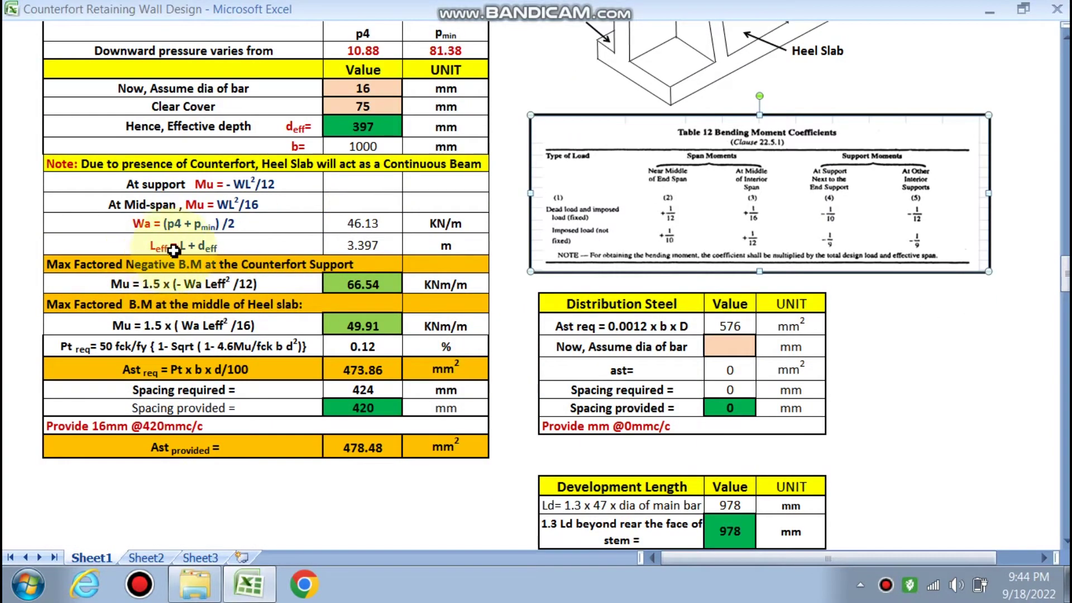
scroll(174, 250, up, 3)
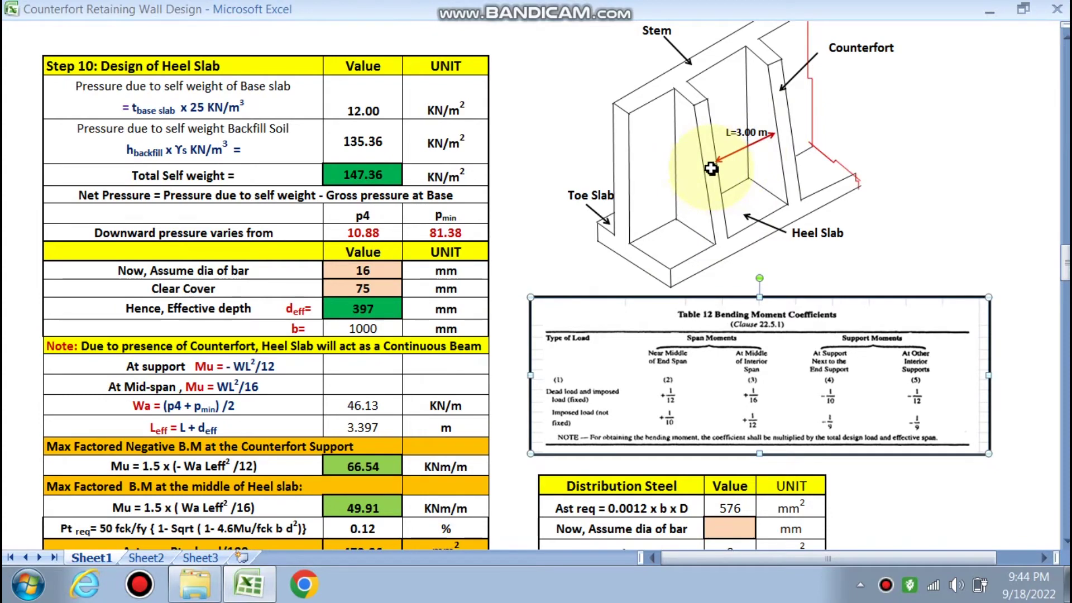
scroll(441, 282, down, 1)
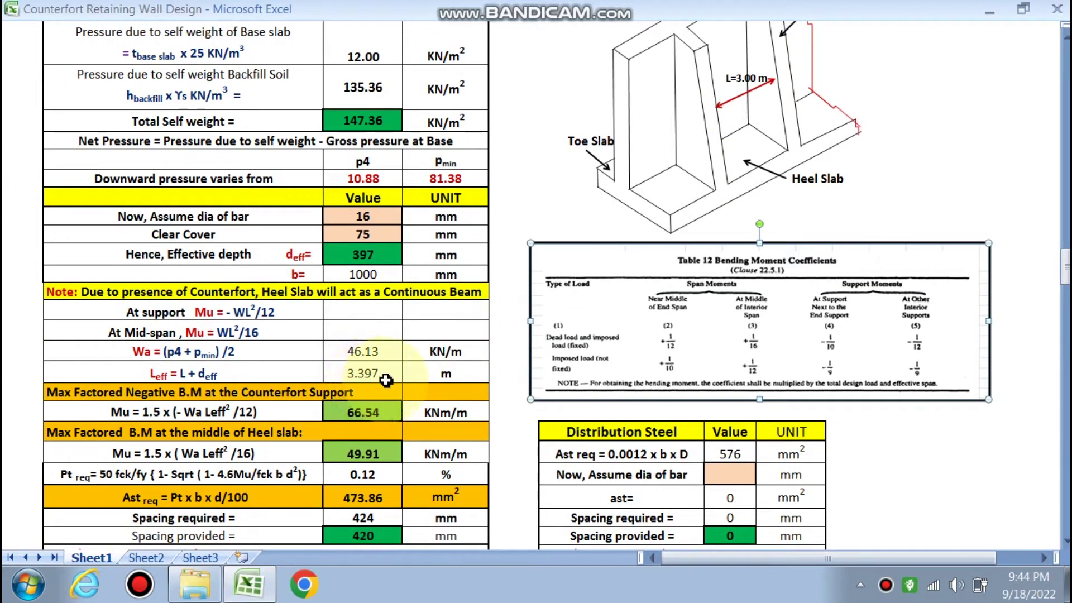
scroll(146, 374, down, 1)
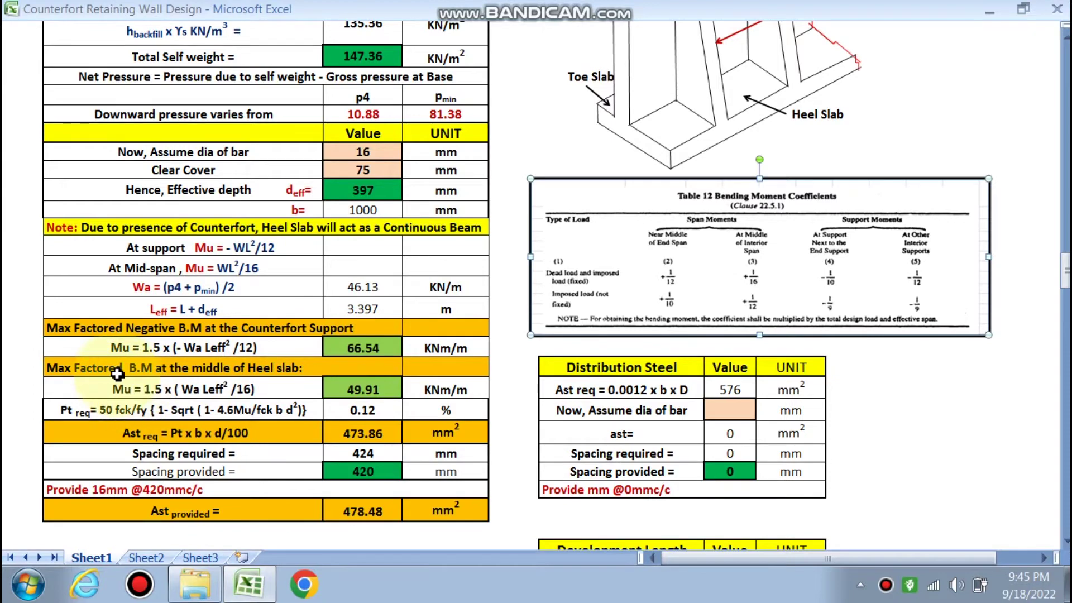
scroll(374, 356, up, 2)
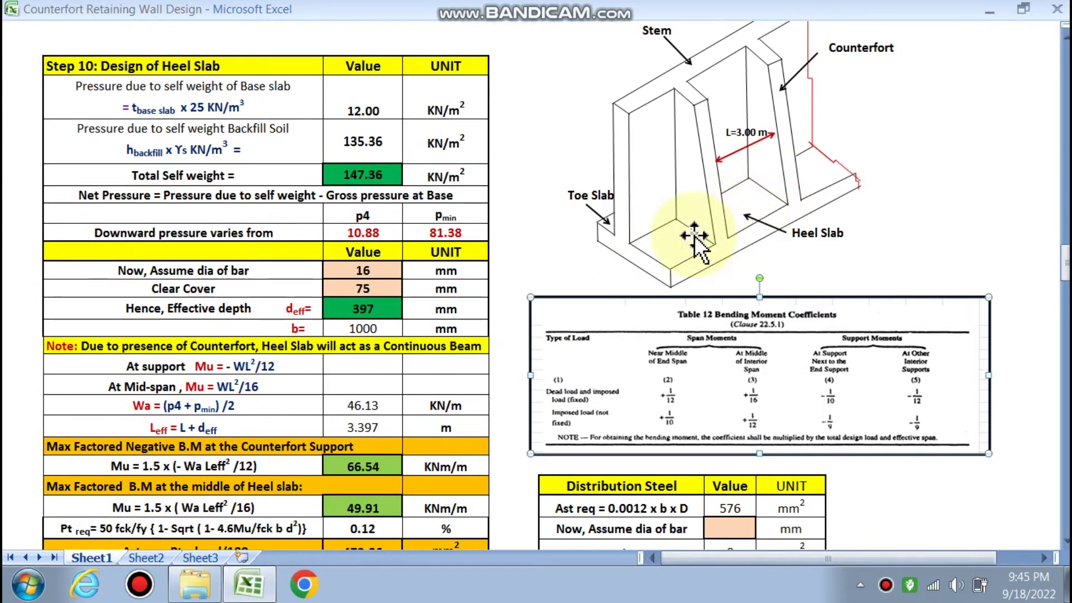
scroll(636, 201, down, 2)
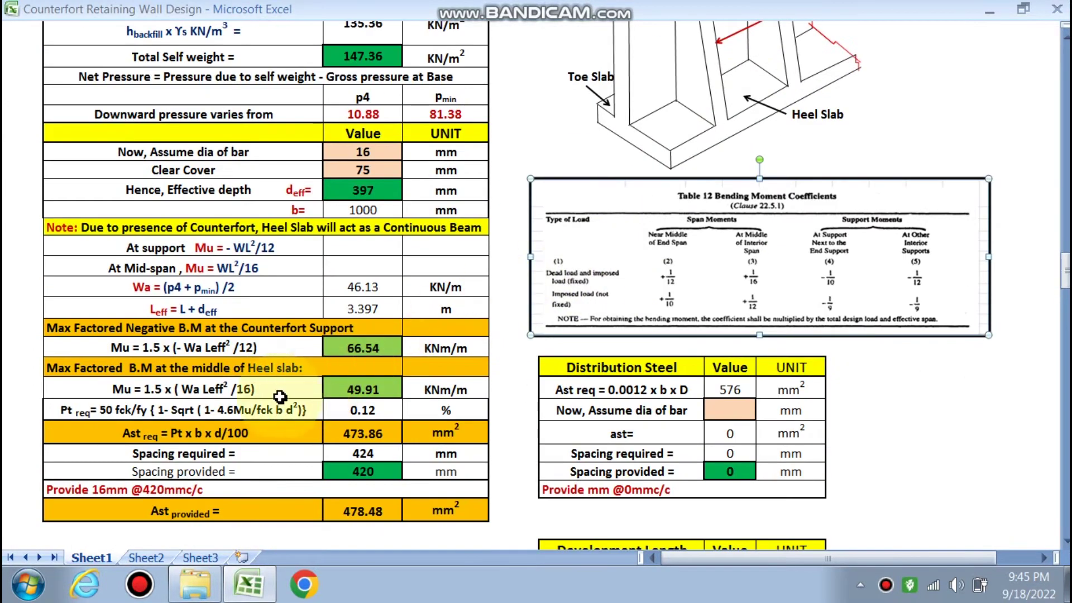
Step: Inspect the heel slab's required steel percentage formula, steel area and main bar spacing against the wall drawing
double_click(370, 412)
key(Escape)
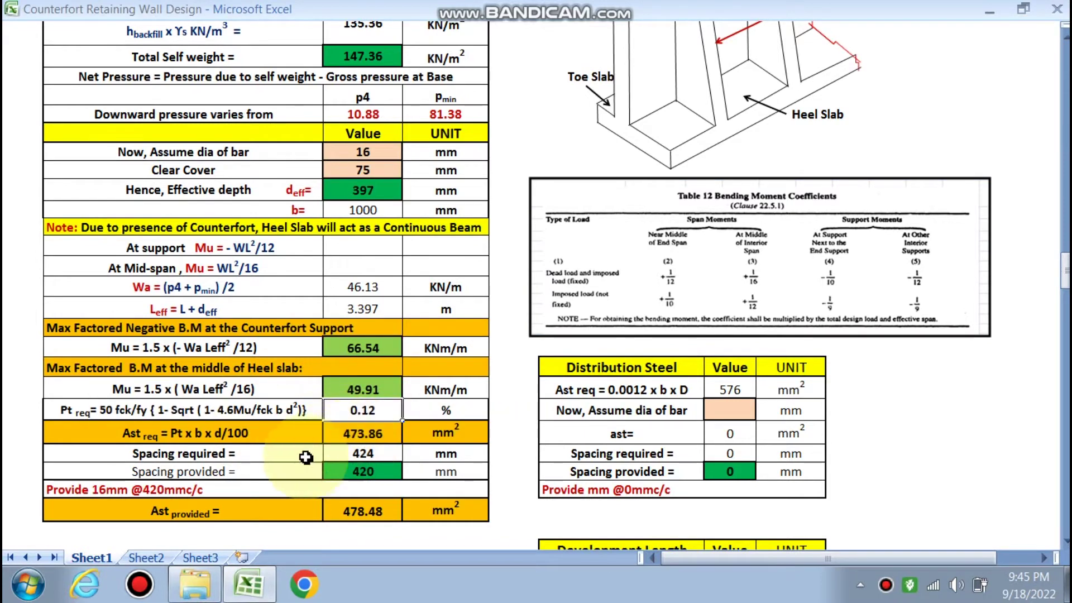
scroll(330, 435, down, 1)
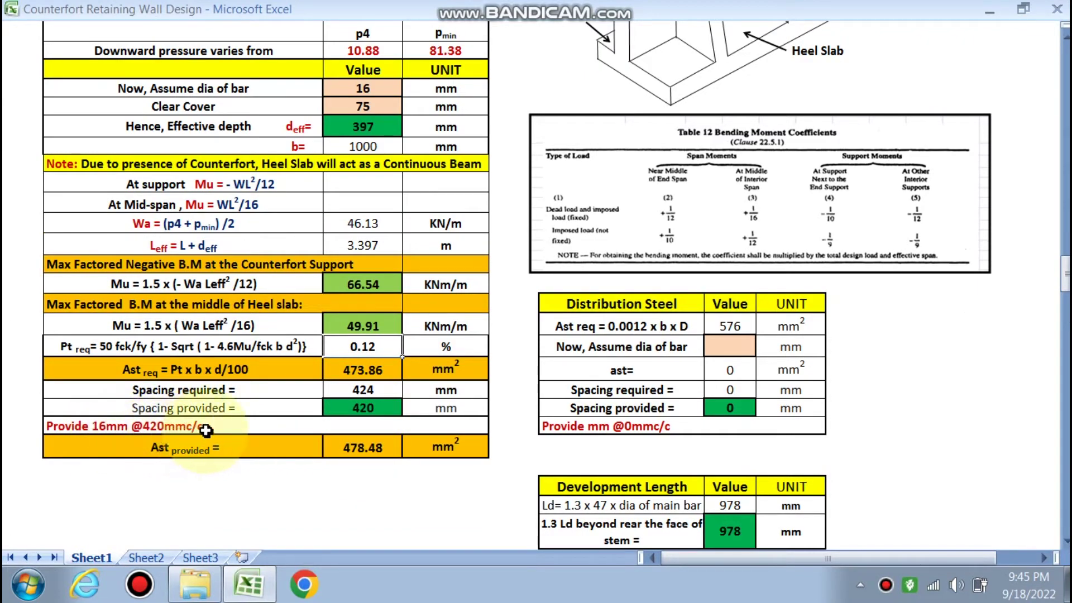
scroll(223, 429, up, 2)
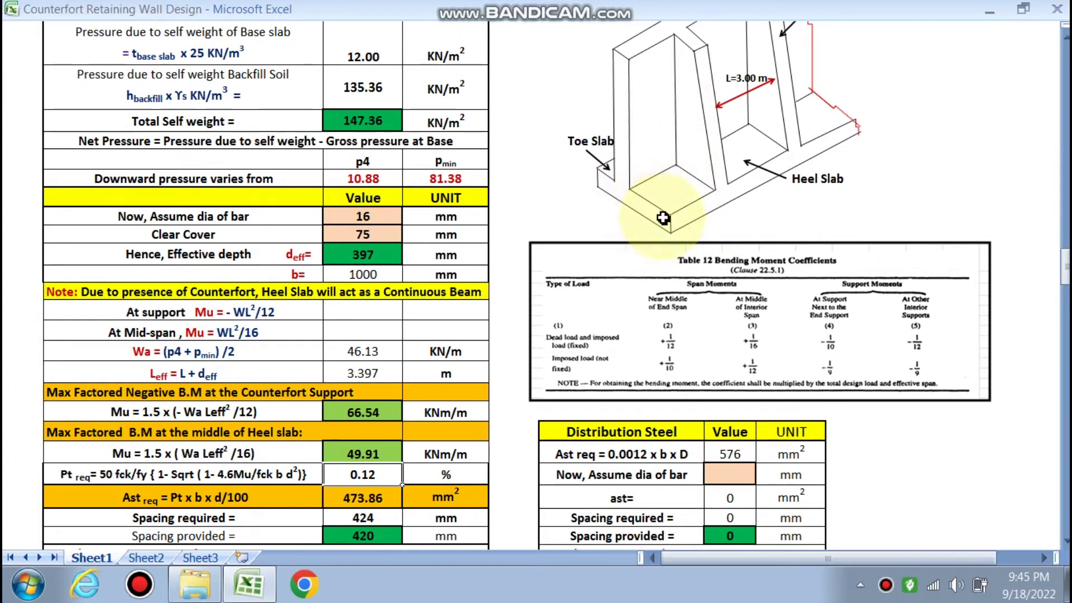
Step: Set the assumed bar diameter for the heel slab's distribution steel to 10 mm
scroll(645, 324, down, 2)
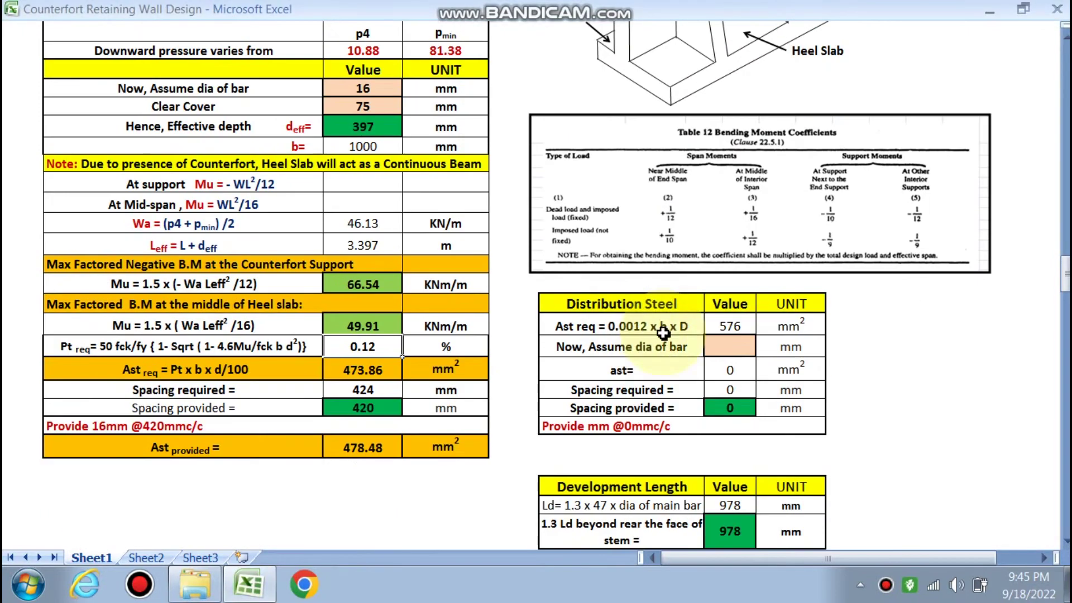
click(745, 348)
click(761, 347)
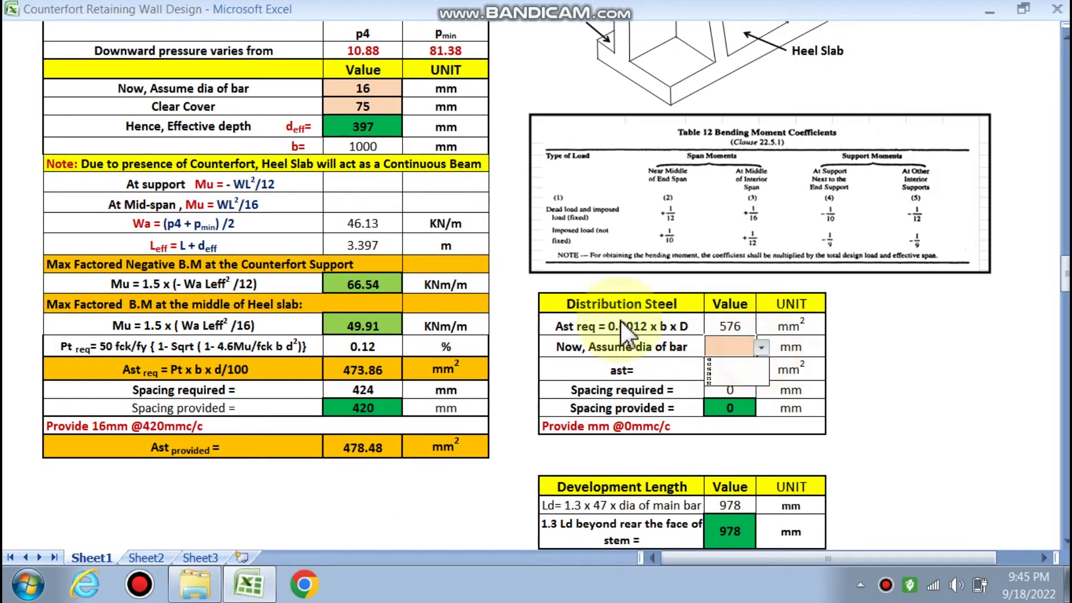
click(718, 361)
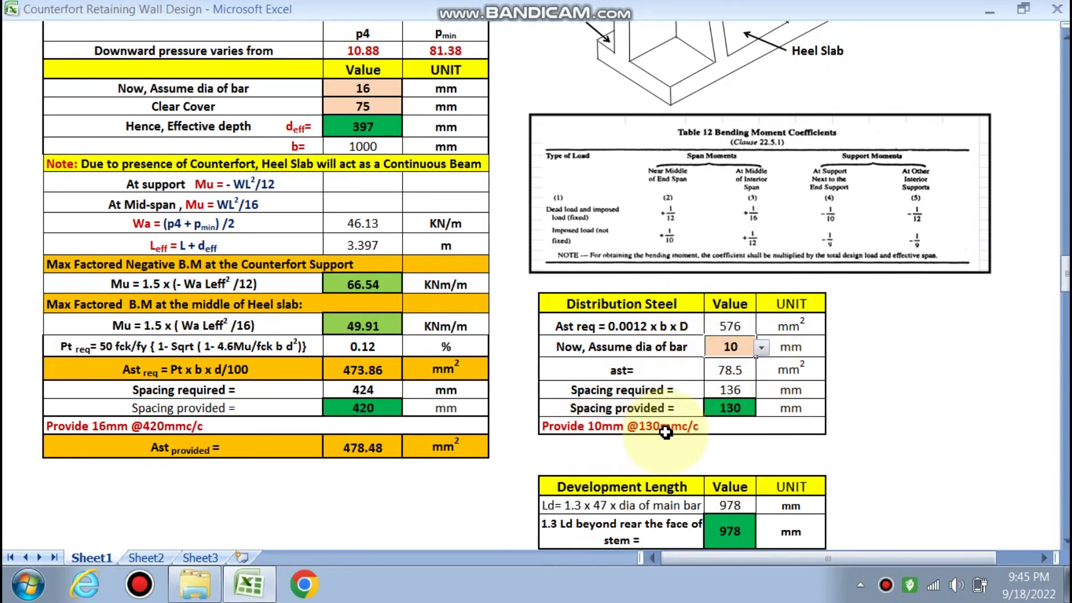
Step: Examine the heel slab's development length, then its reinforcement in the component summary table and the stem, toe and heel detailing drawing
scroll(665, 431, down, 2)
scroll(665, 432, down, 1)
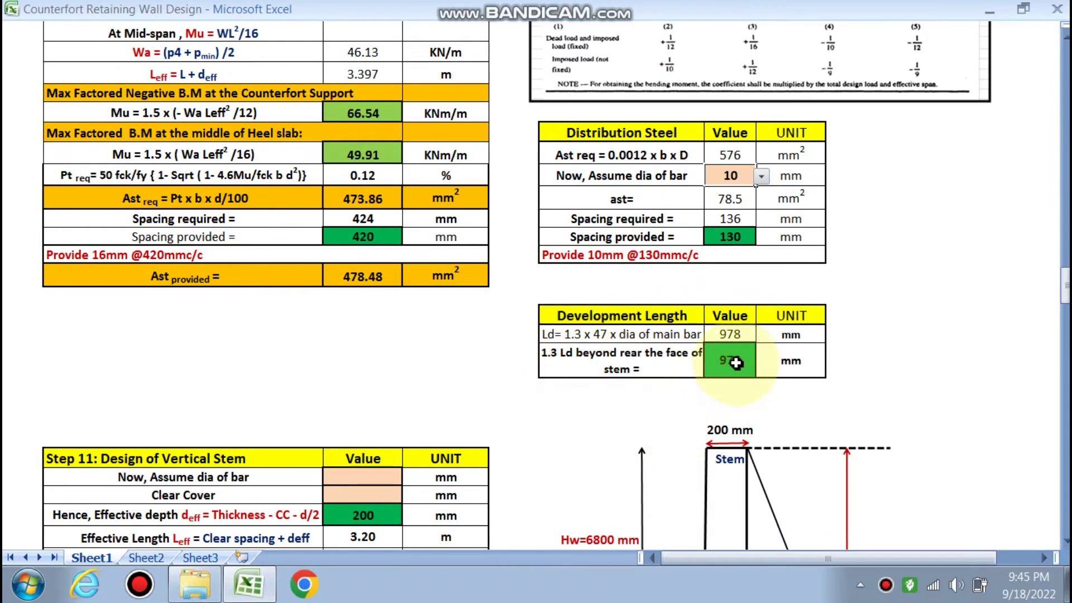
scroll(736, 363, down, 2)
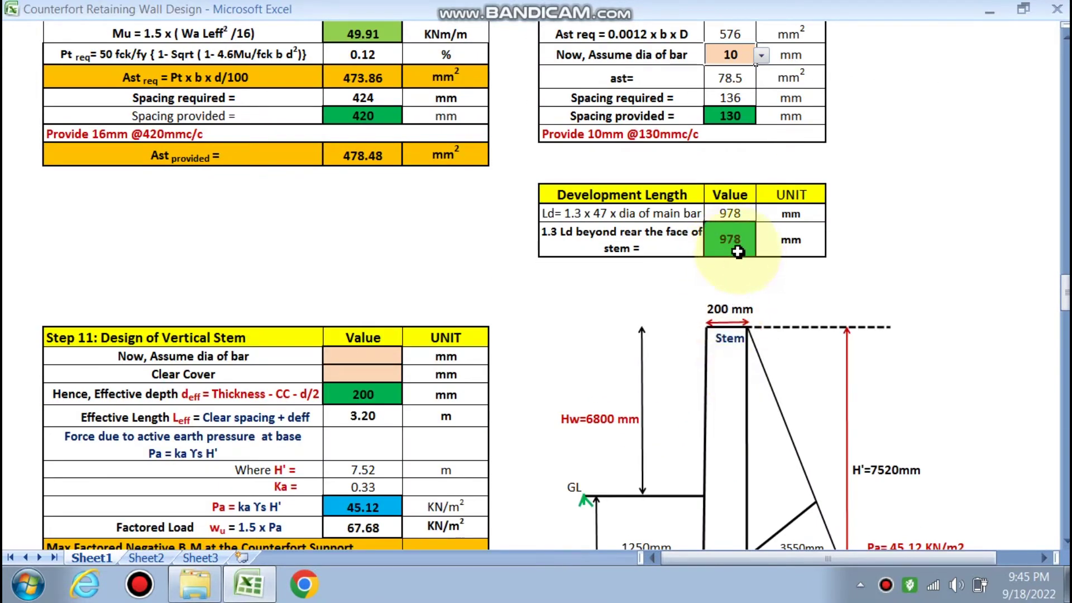
scroll(737, 273, down, 15)
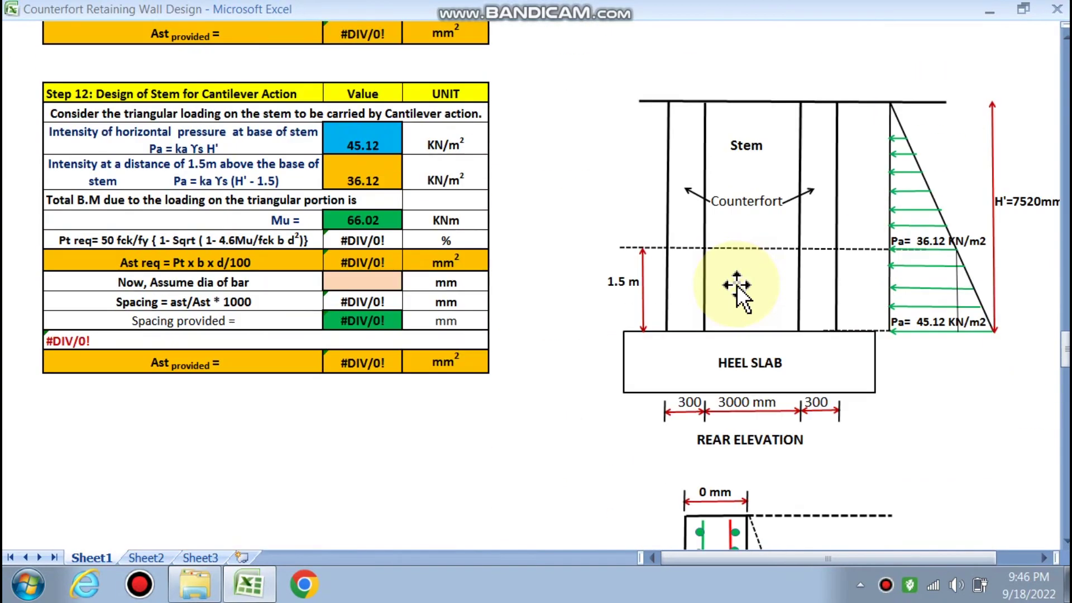
scroll(736, 286, down, 8)
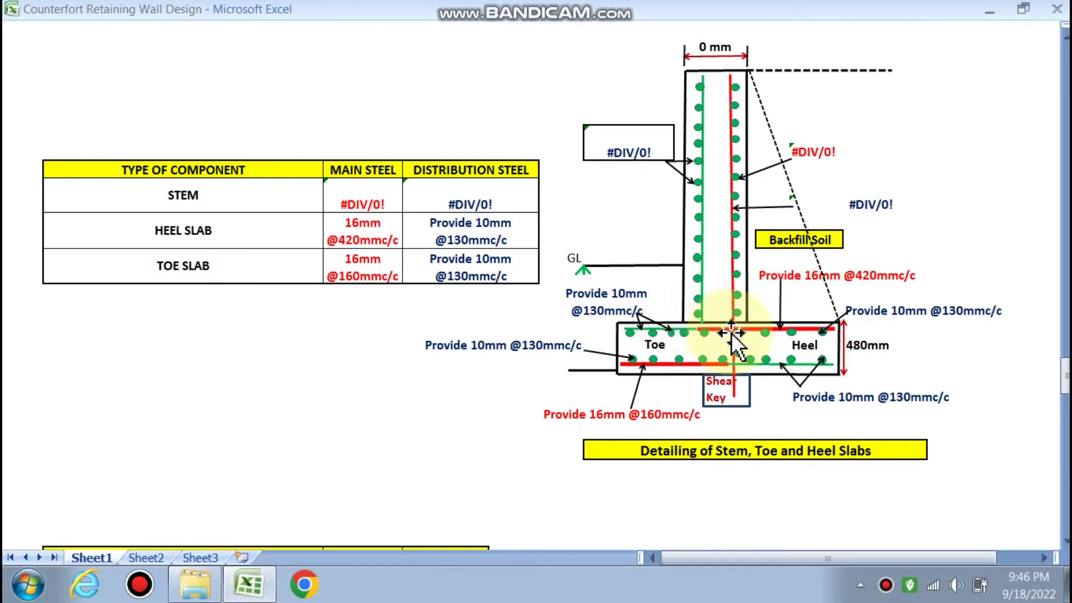
Step: Set the assumed bar diameter in Step 11, Design of Vertical Stem, to 12 mm
scroll(697, 343, up, 3)
scroll(697, 343, up, 15)
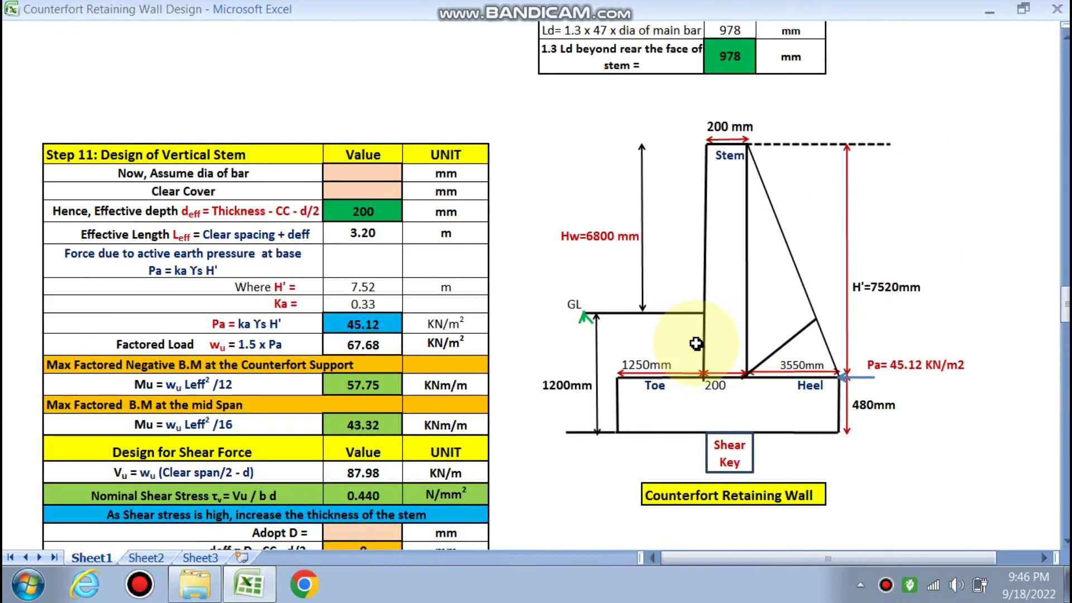
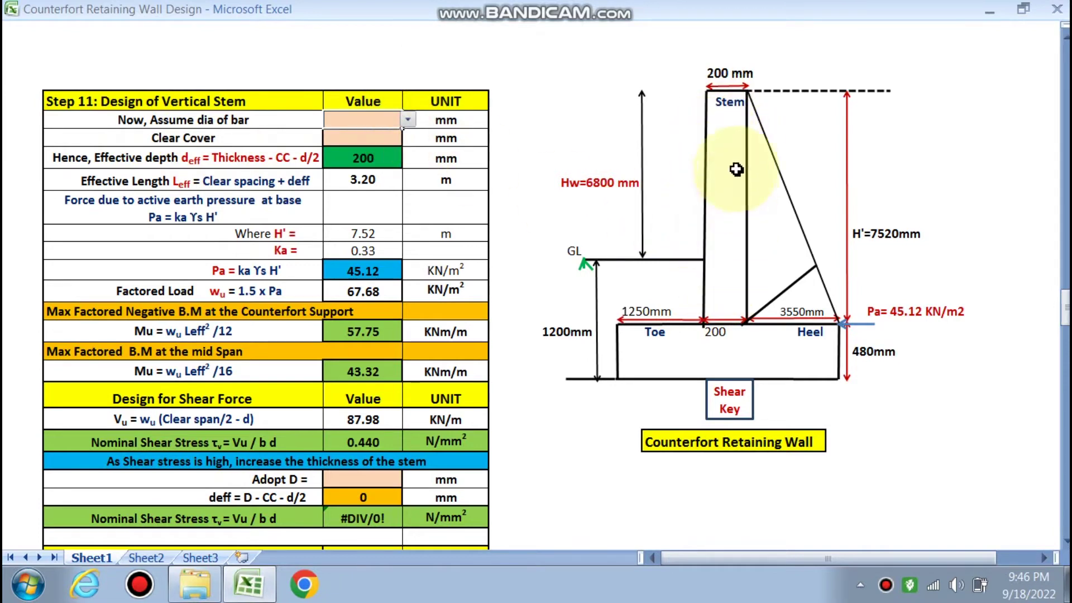
click(407, 120)
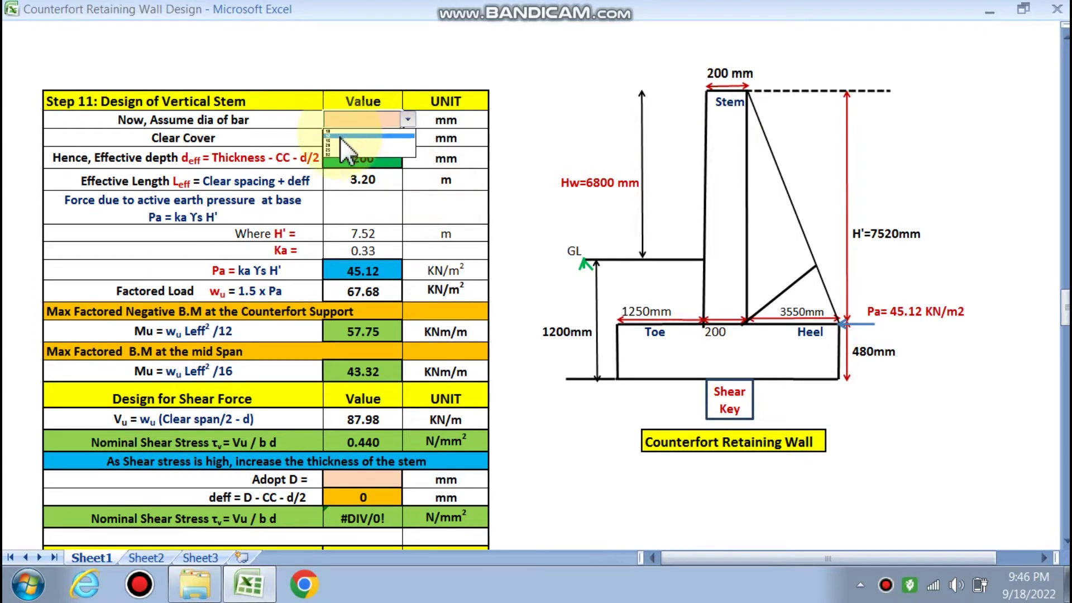
click(339, 136)
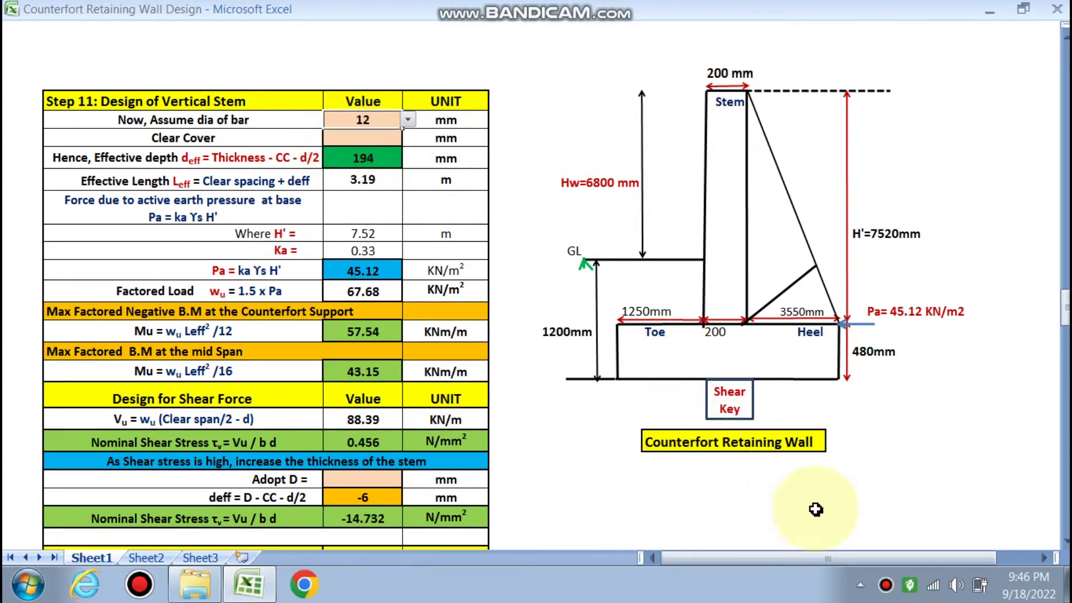
Step: Set the vertical stem's clear cover in Step 11 to 50 mm
click(359, 138)
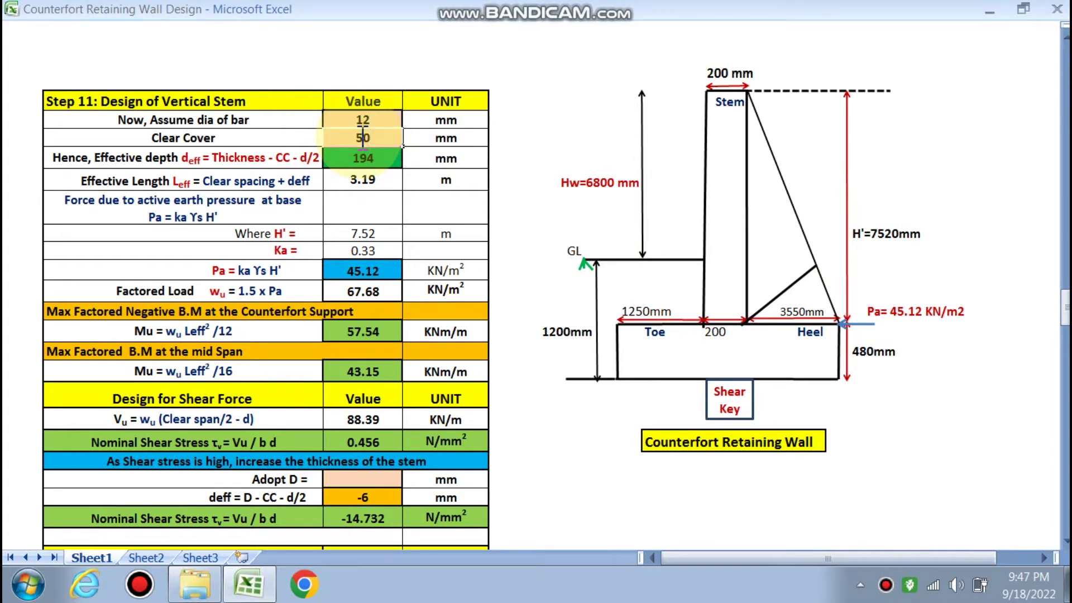
click(659, 207)
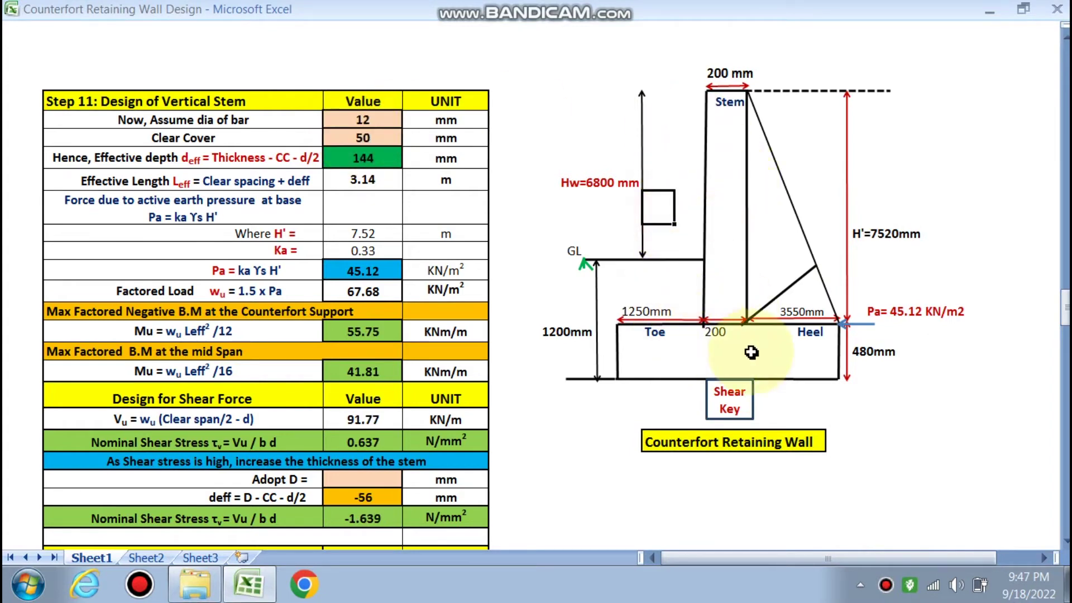
click(332, 211)
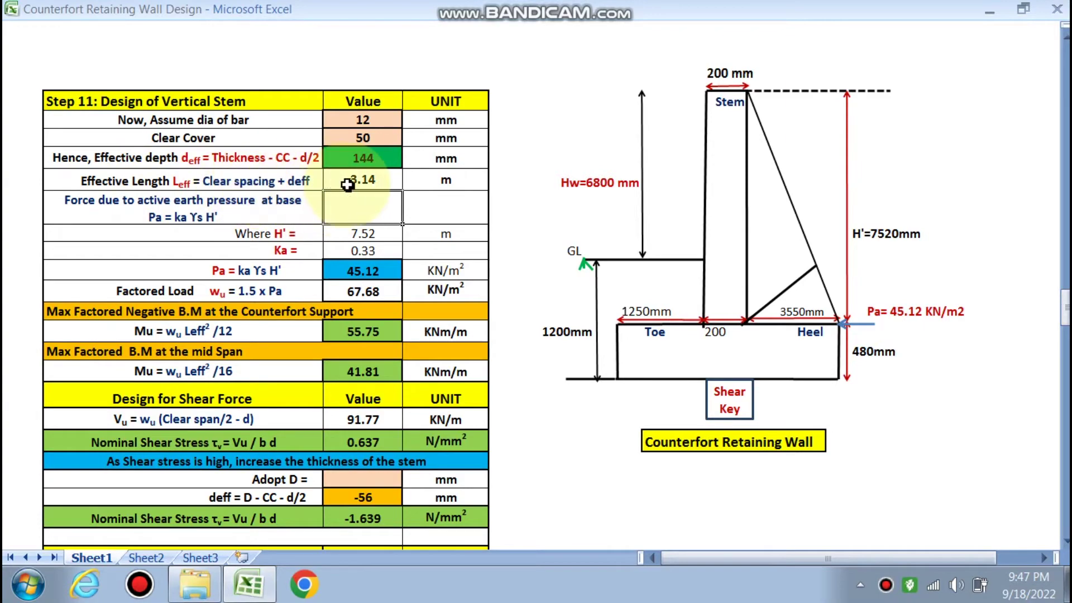
Step: Examine the stem's effective depth and length, earth pressure, factored moments and shear against the wall drawing and the bending moment coefficients table
scroll(348, 187, up, 2)
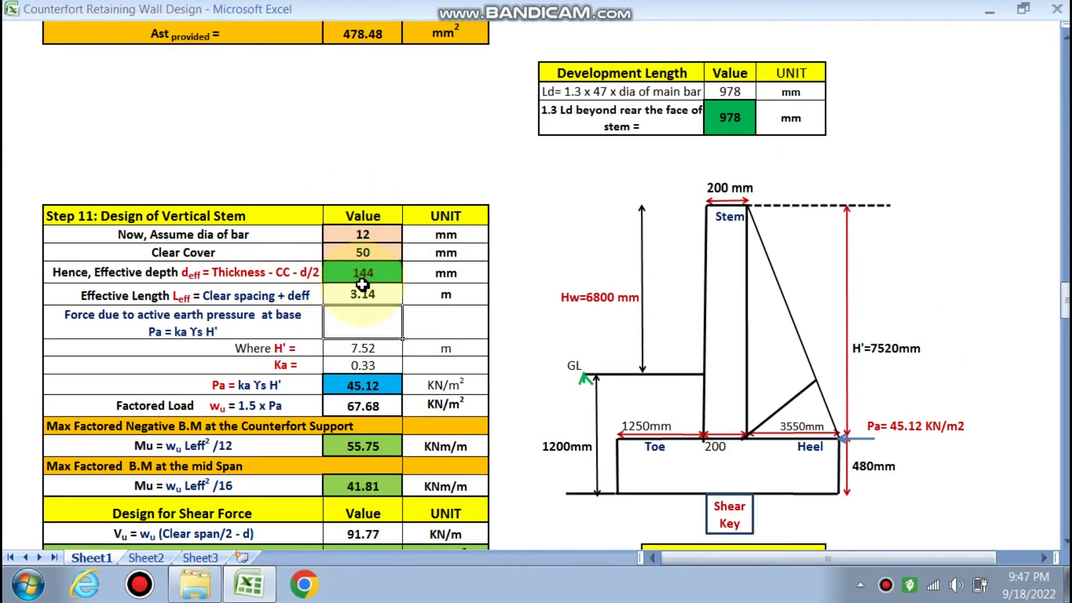
scroll(363, 285, down, 2)
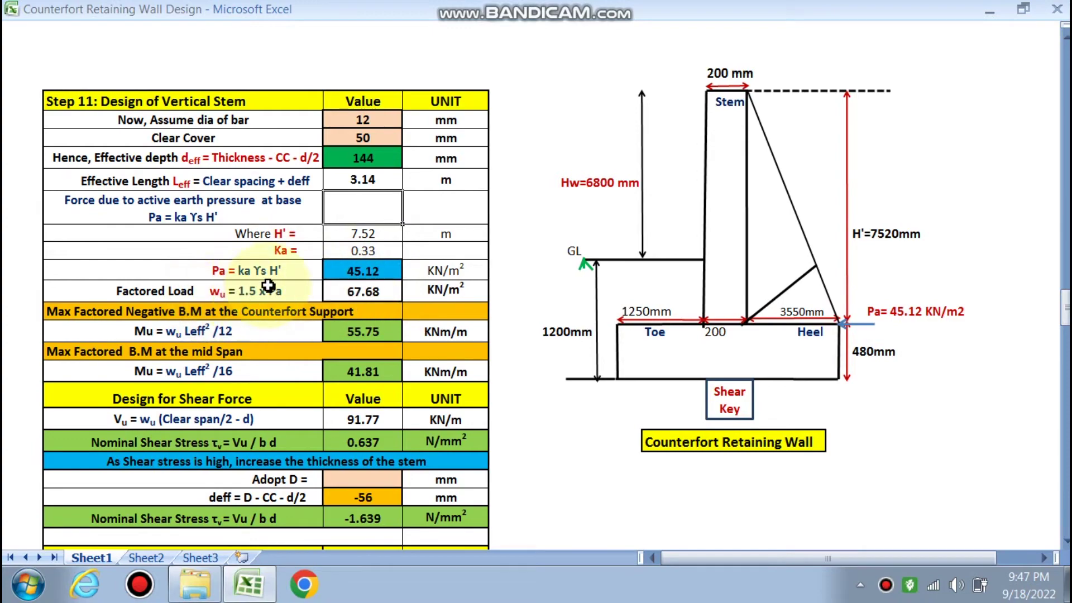
scroll(361, 314, down, 1)
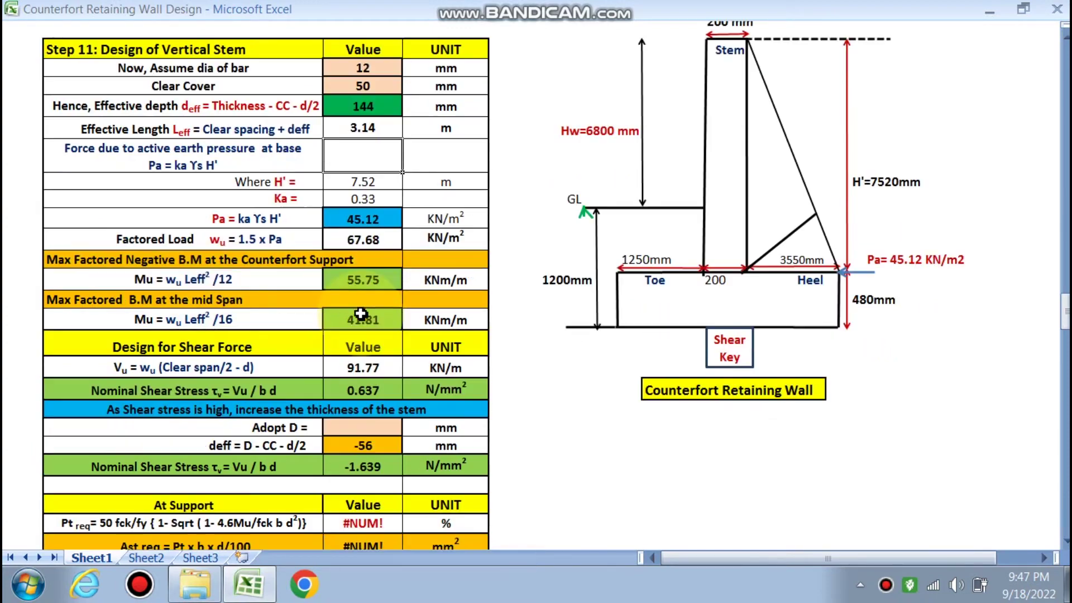
scroll(284, 335, up, 3)
scroll(726, 279, up, 2)
scroll(726, 262, up, 12)
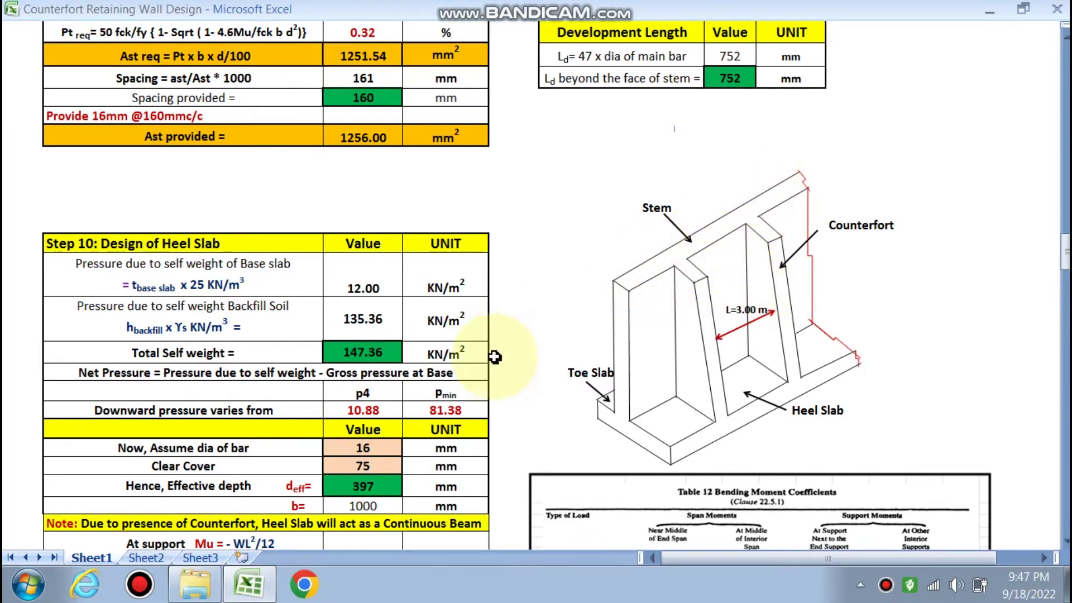
scroll(494, 357, down, 16)
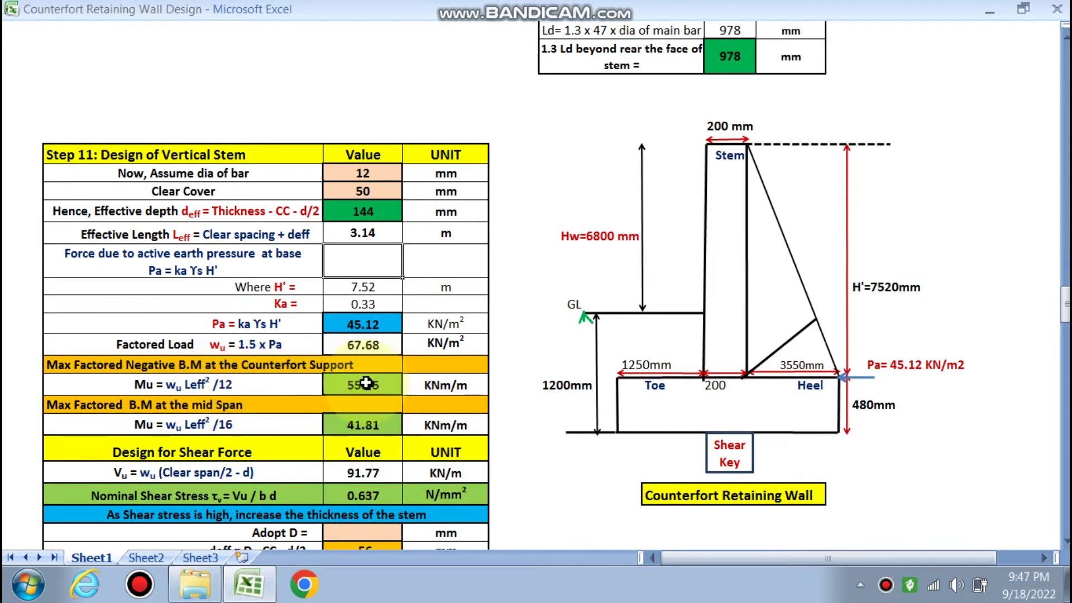
scroll(365, 383, down, 2)
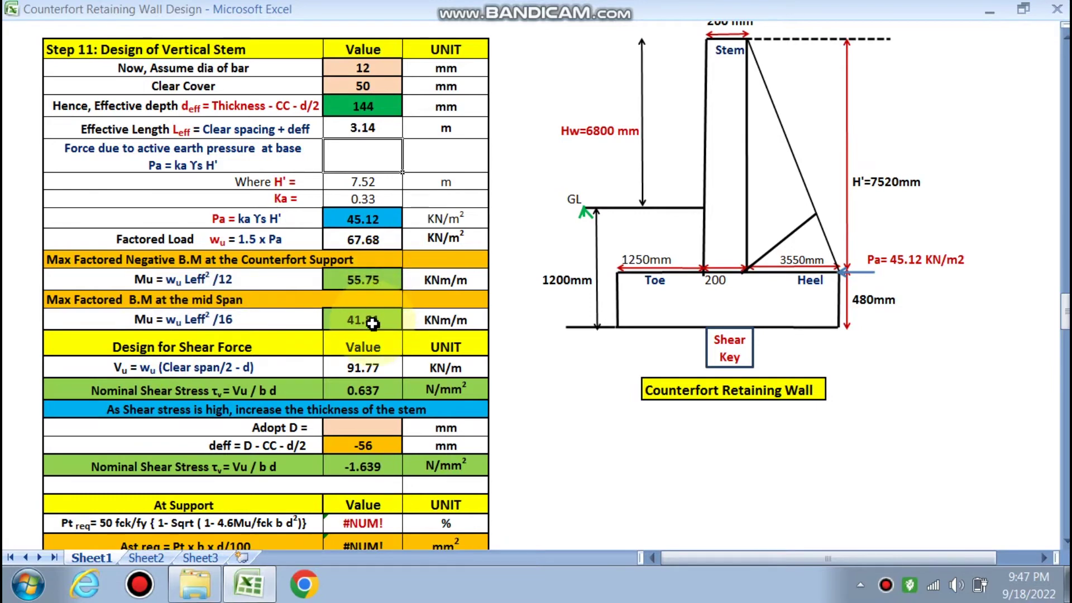
scroll(365, 327, down, 1)
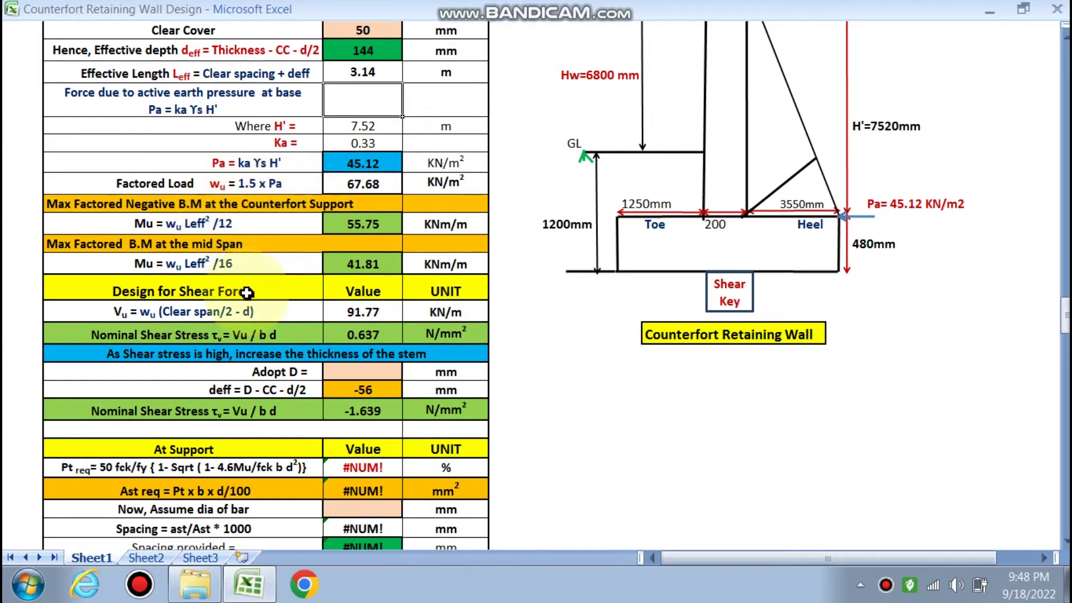
scroll(229, 224, down, 1)
scroll(242, 295, up, 2)
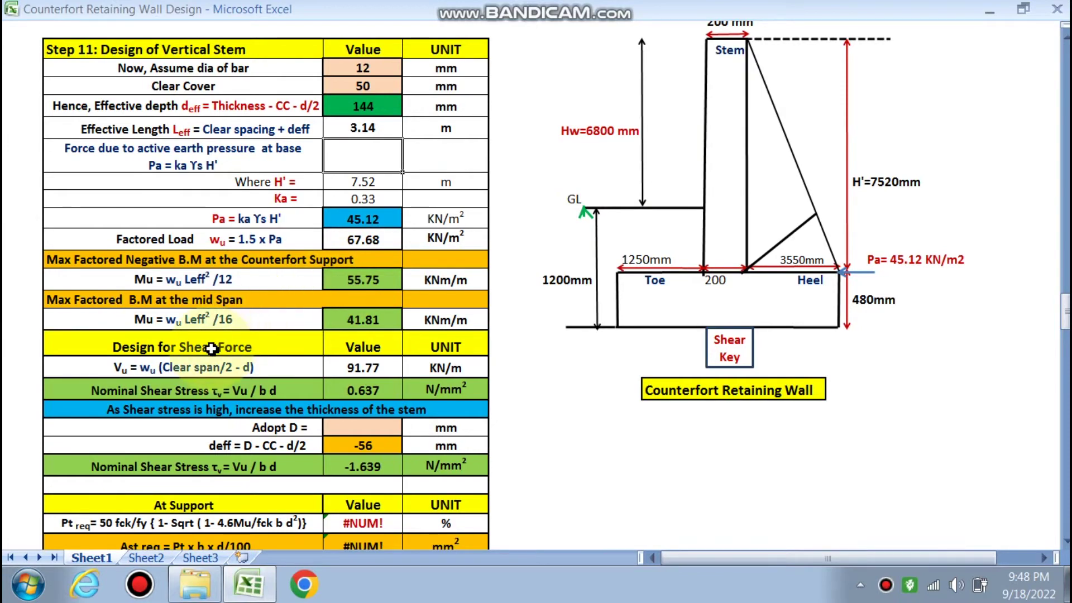
scroll(709, 95, up, 1)
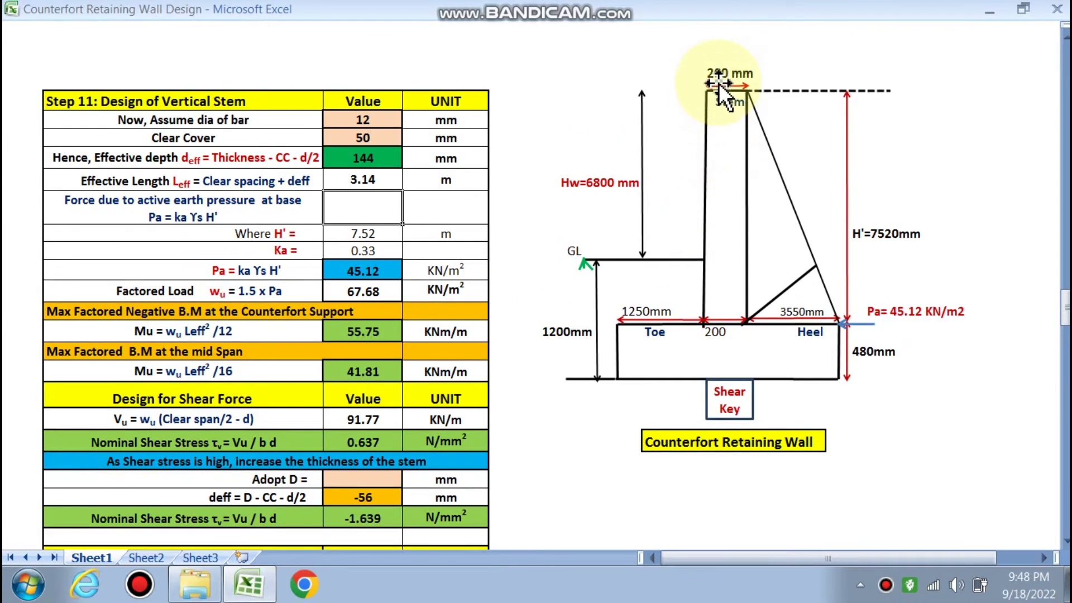
Step: Increase the stem thickness by setting the adopted D to 300 mm in the shear force design
scroll(661, 272, down, 3)
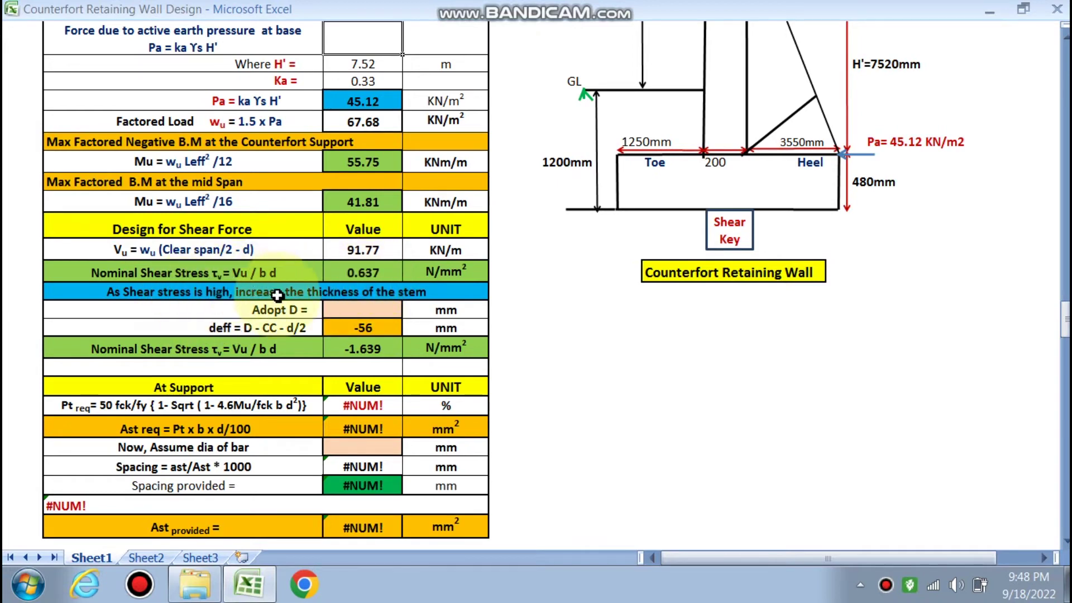
click(361, 281)
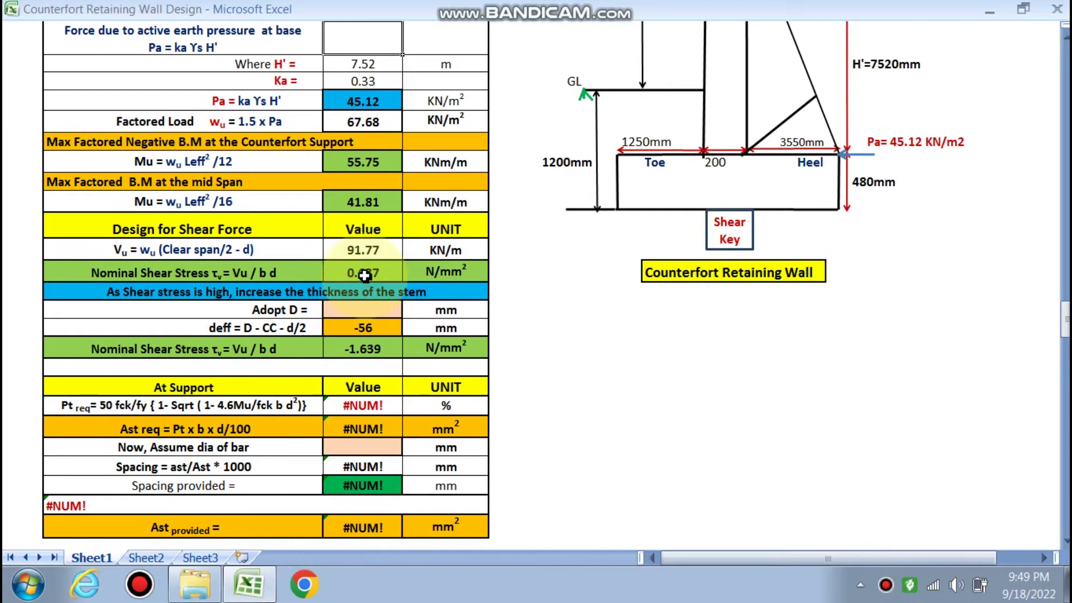
click(363, 311)
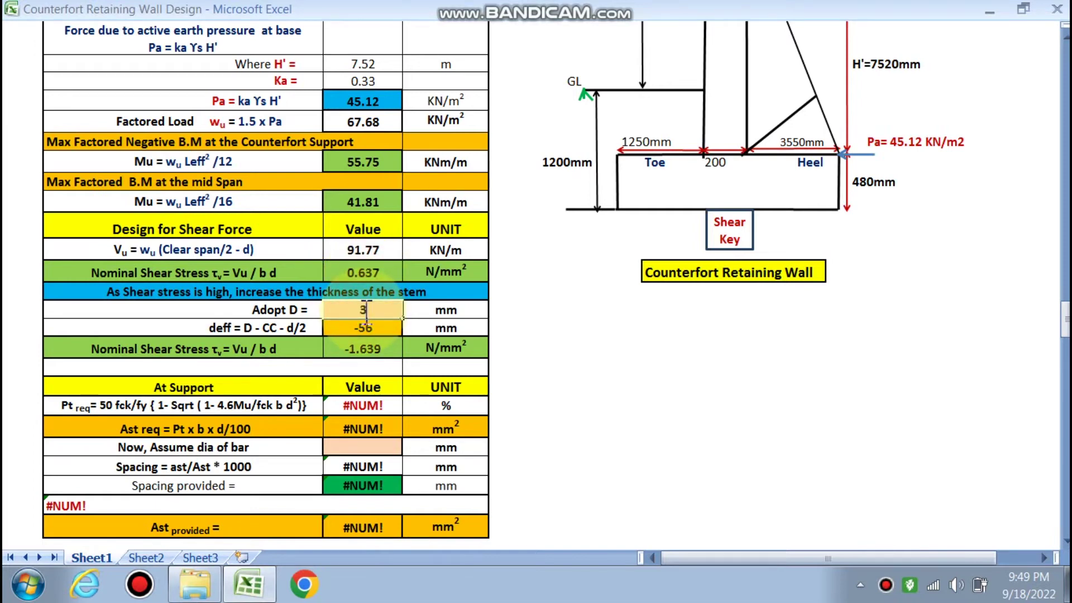
click(514, 347)
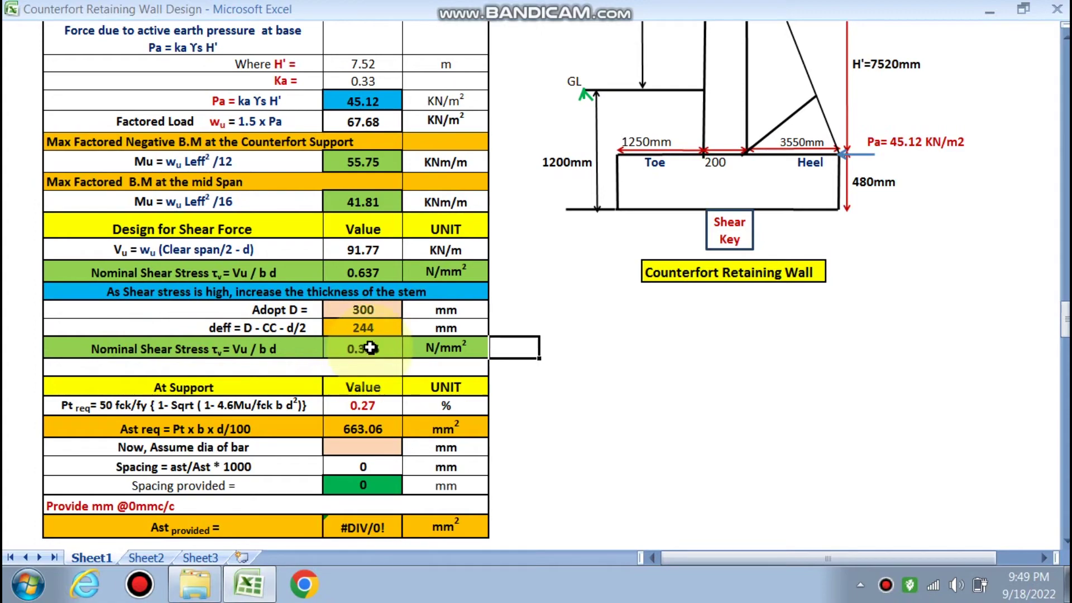
Step: Inspect the revised stem shear stress, the formula for its effective depth and the required steel percentage formula at the support
scroll(370, 348, up, 3)
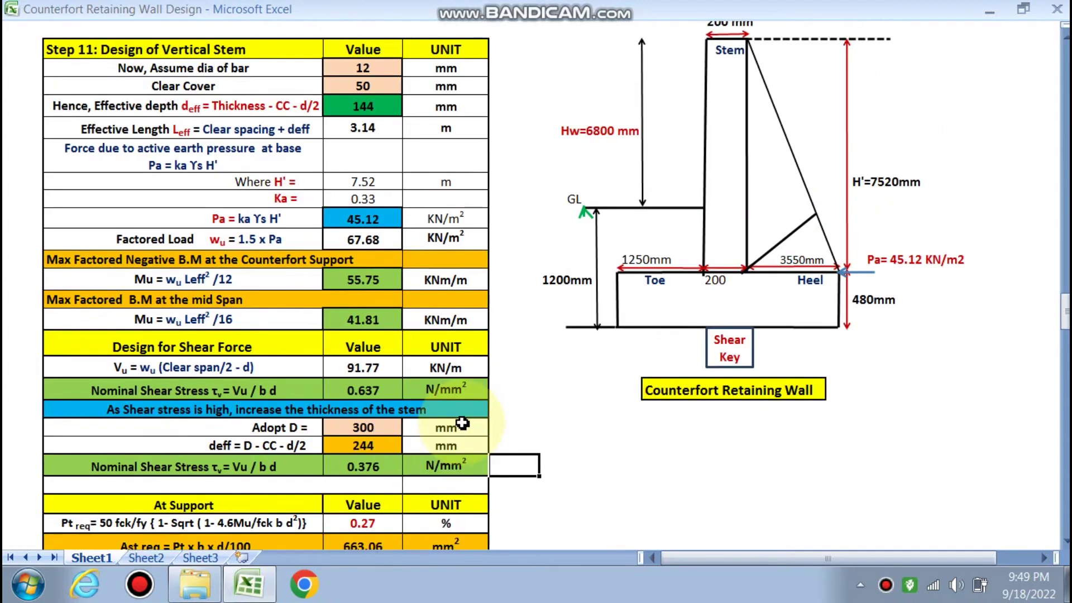
scroll(616, 457, down, 1)
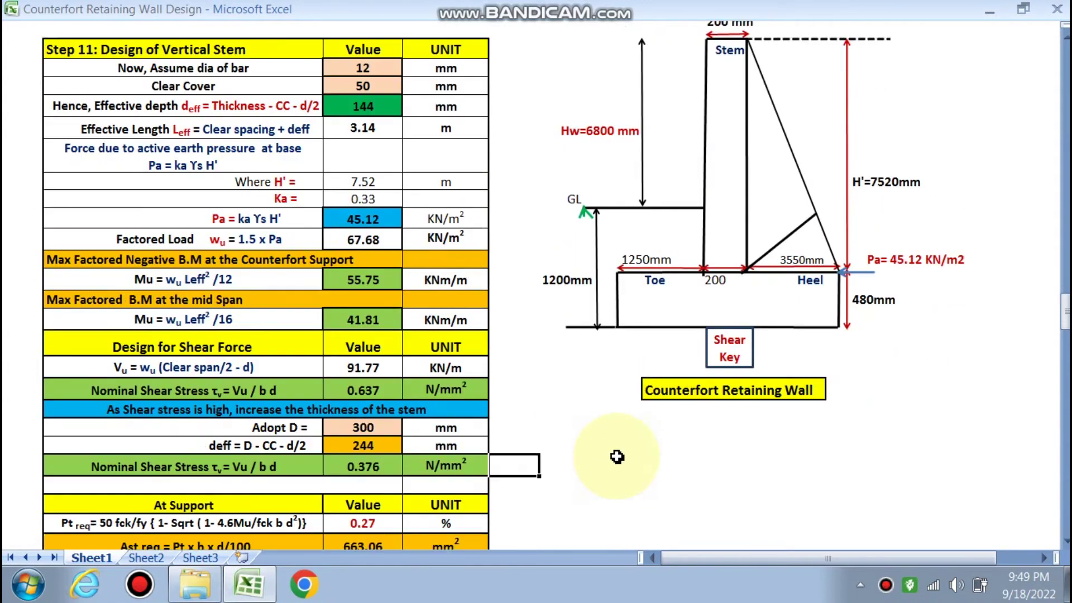
click(363, 444)
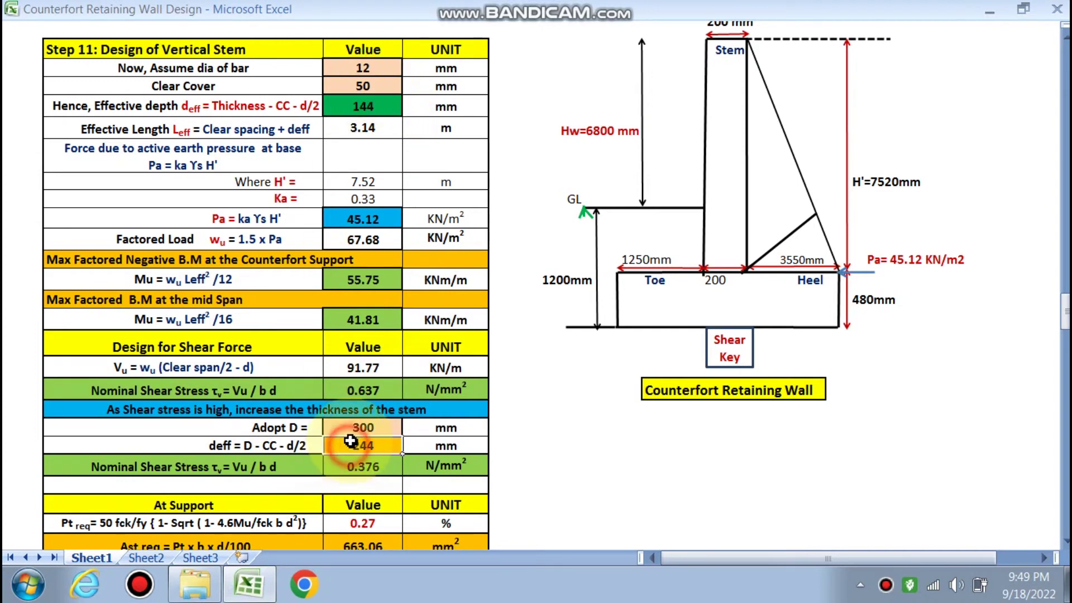
key(F2)
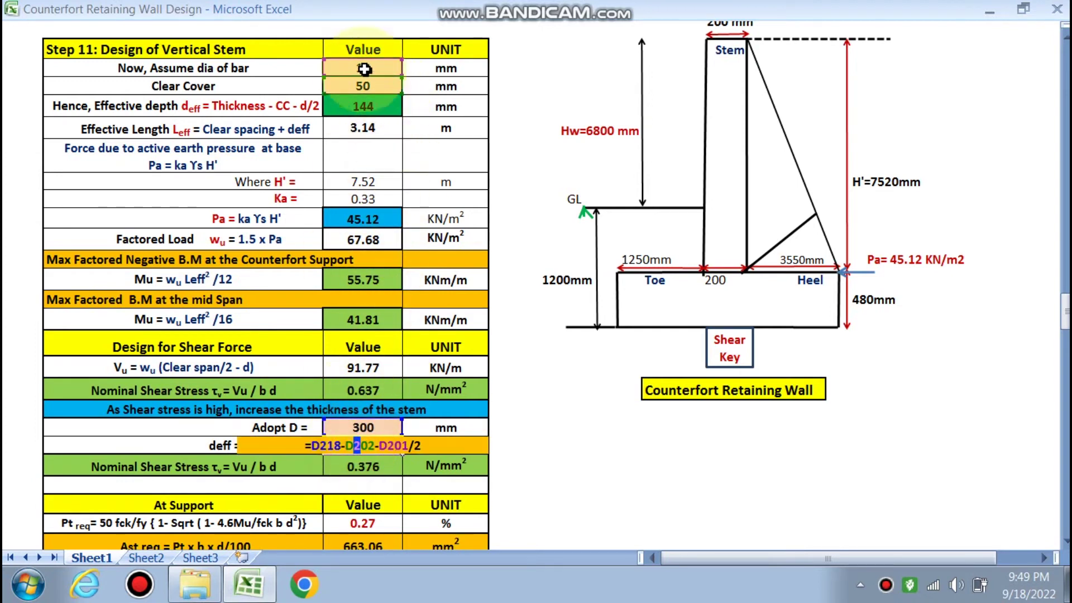
key(Escape)
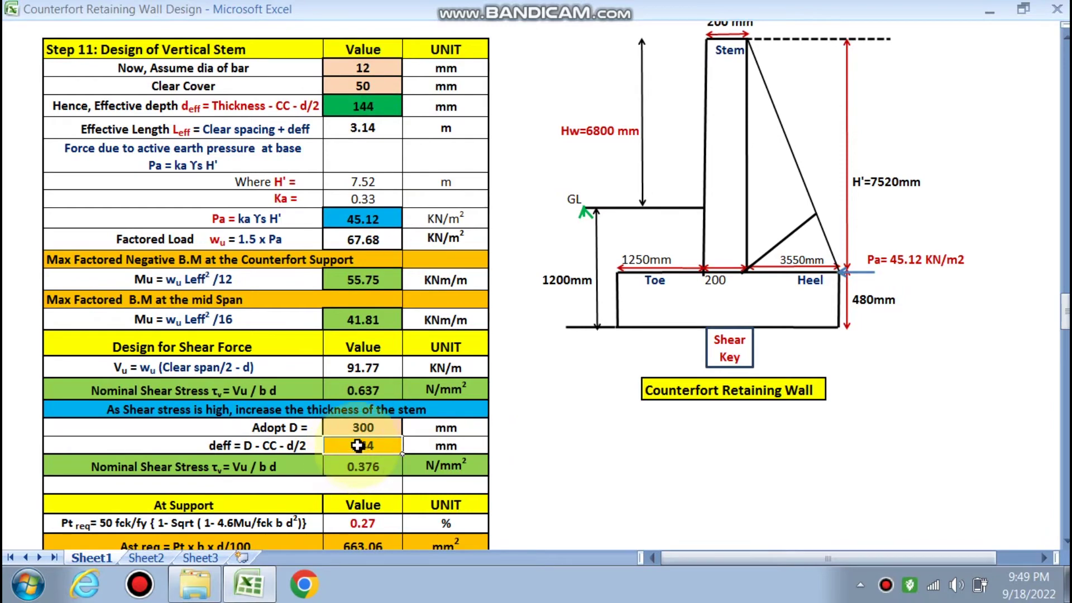
scroll(337, 338, down, 2)
scroll(308, 360, down, 1)
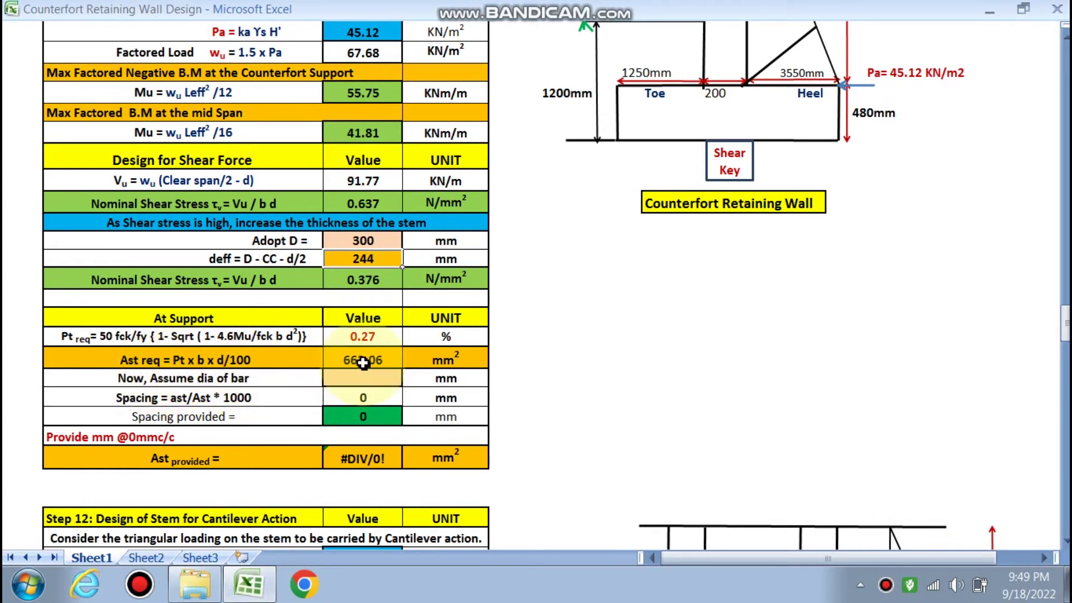
double_click(371, 338)
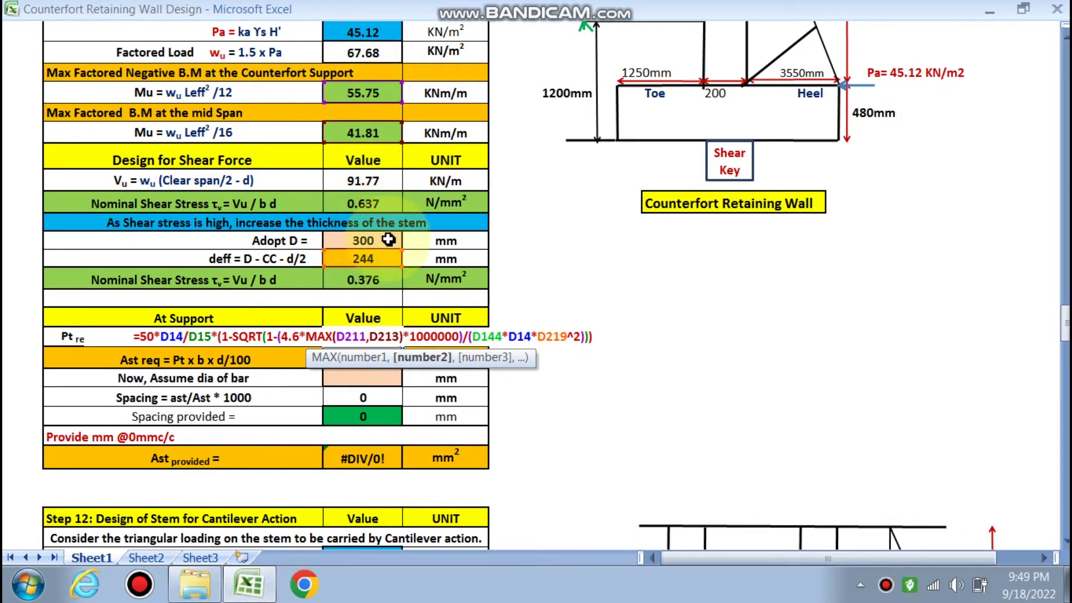
key(Escape)
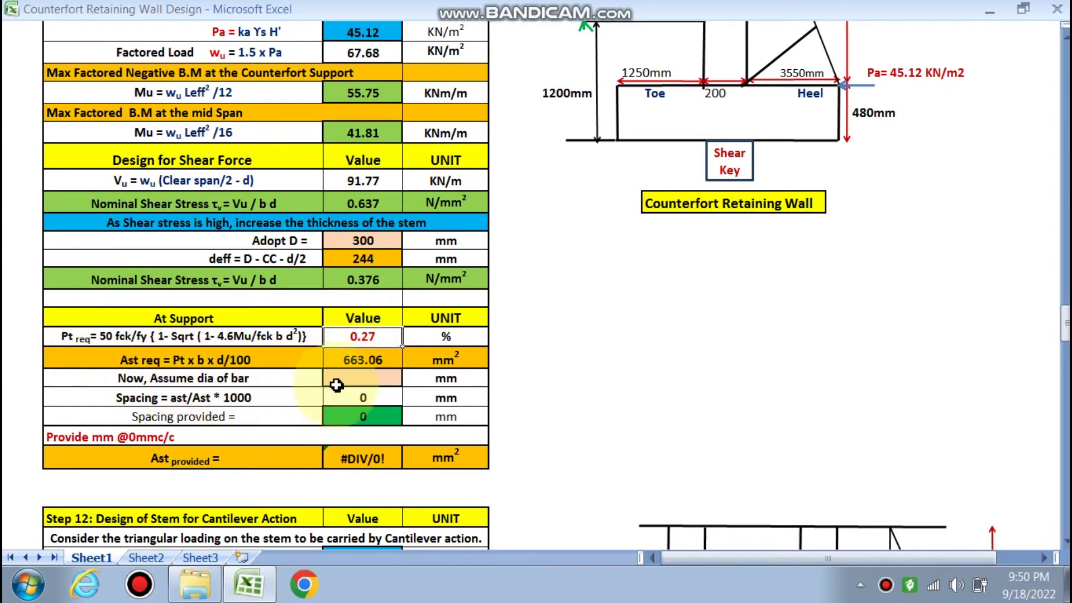
Step: Set the assumed bar diameter for the stem's steel at the support to 12 mm
click(380, 377)
click(408, 378)
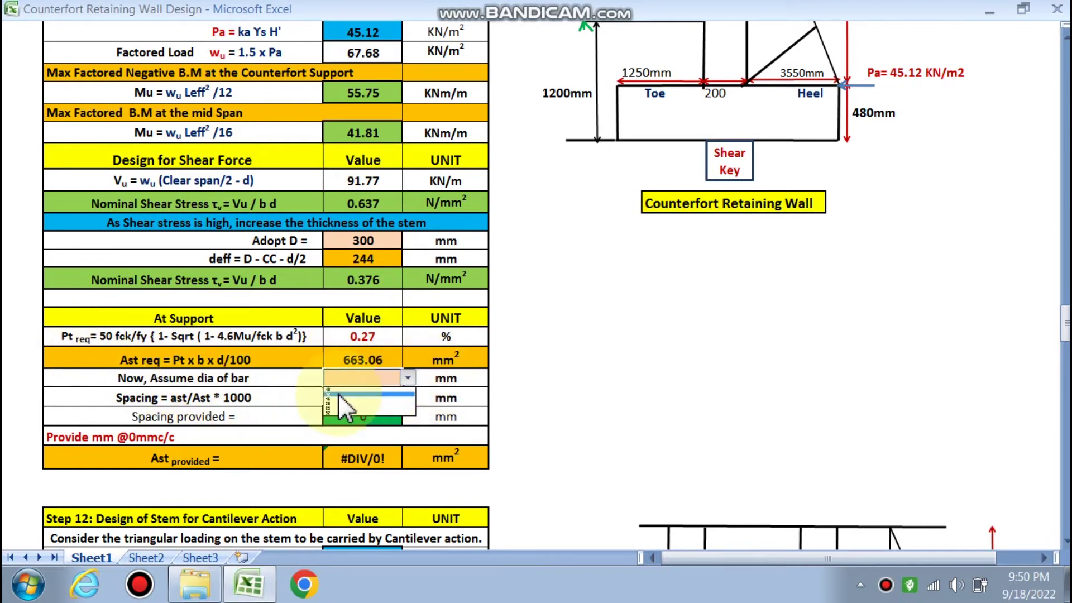
click(346, 413)
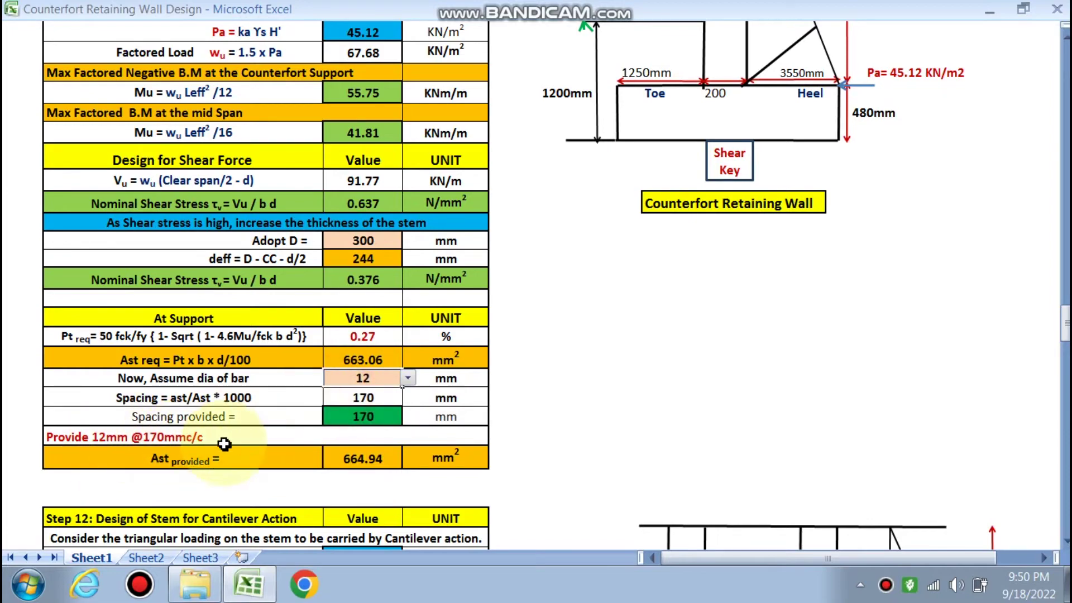
Step: Examine Step 12, Design of Stem for Cantilever Action, comparing its pressures, moment and required steel with the triangular loading diagram
scroll(224, 440, down, 2)
scroll(346, 337, down, 1)
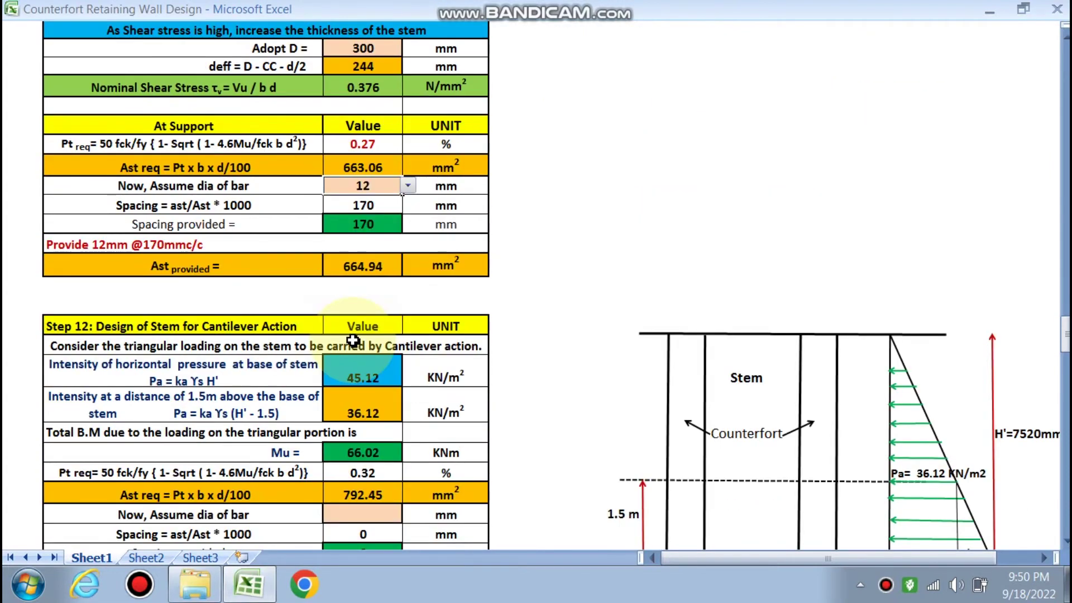
scroll(353, 341, down, 1)
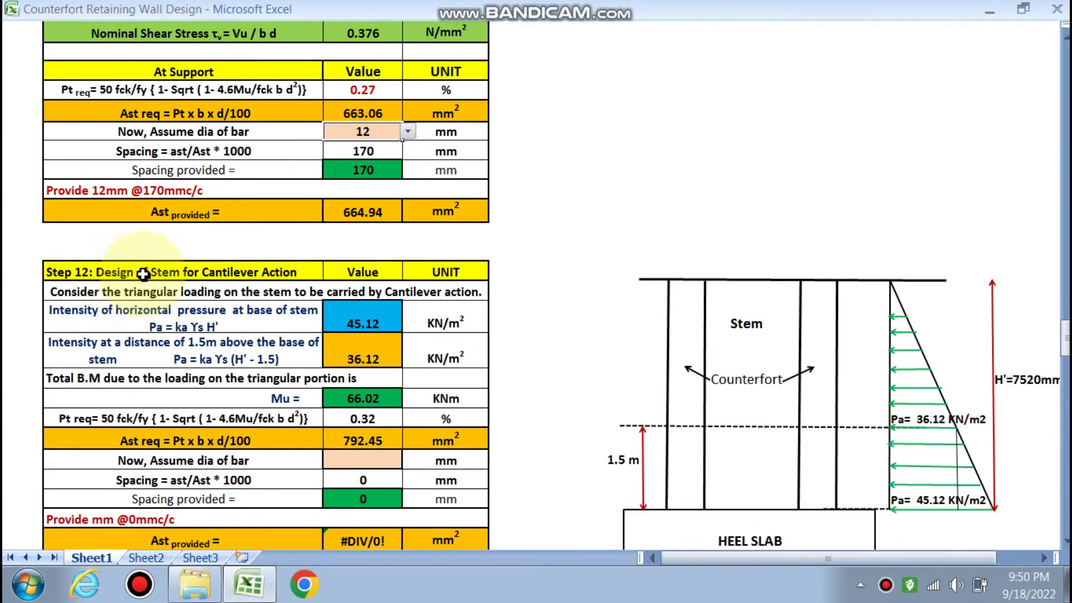
scroll(557, 339, down, 1)
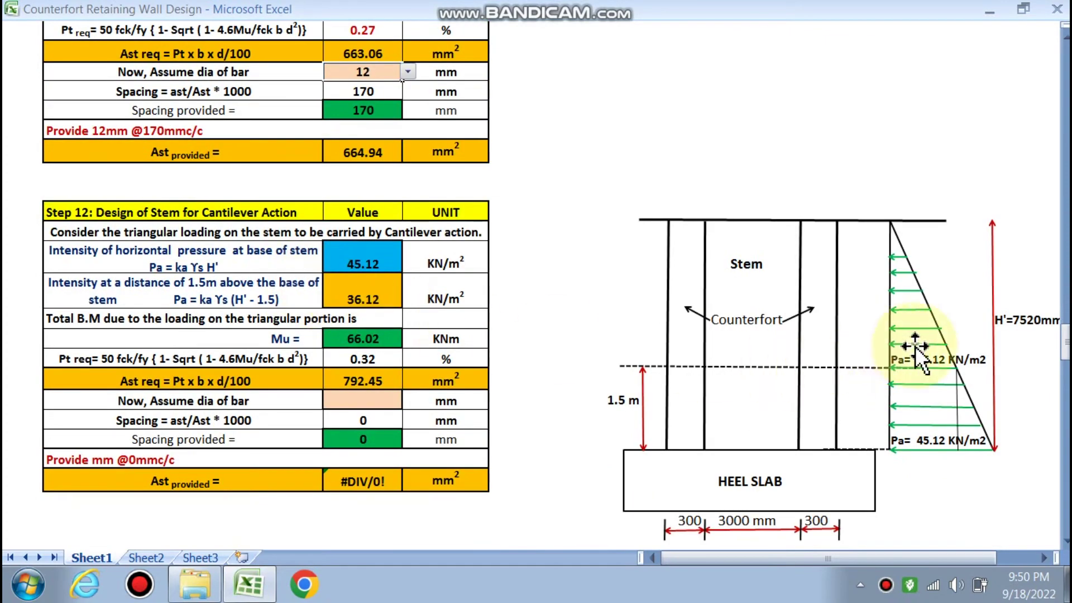
scroll(893, 413, up, 5)
scroll(877, 408, down, 2)
scroll(877, 407, down, 3)
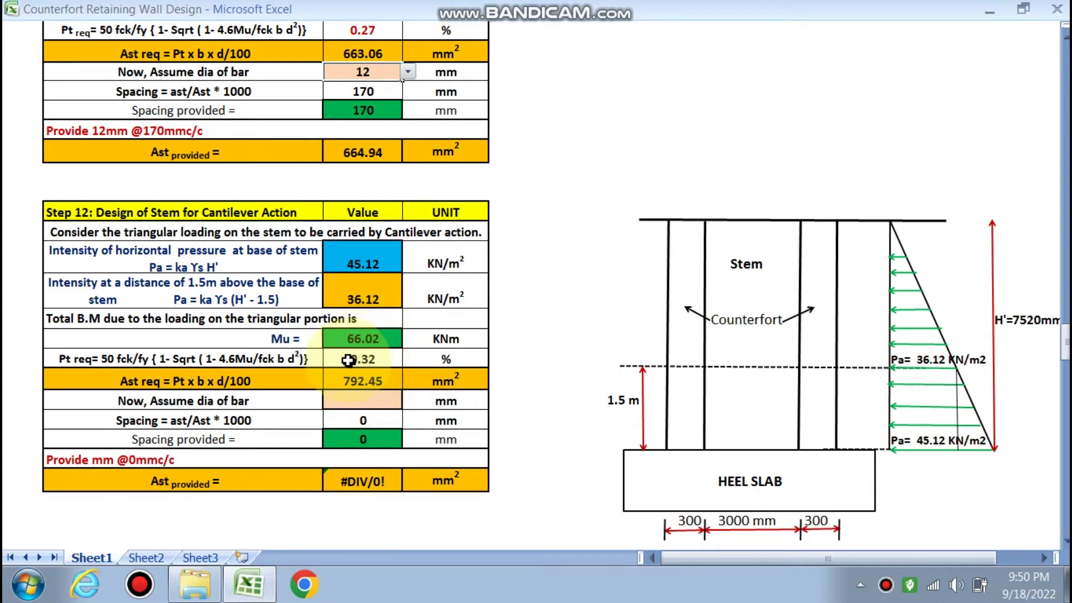
Step: Set the assumed bar diameter in Step 12, Design of Stem for Cantilever Action, to 12 mm
click(363, 401)
click(408, 401)
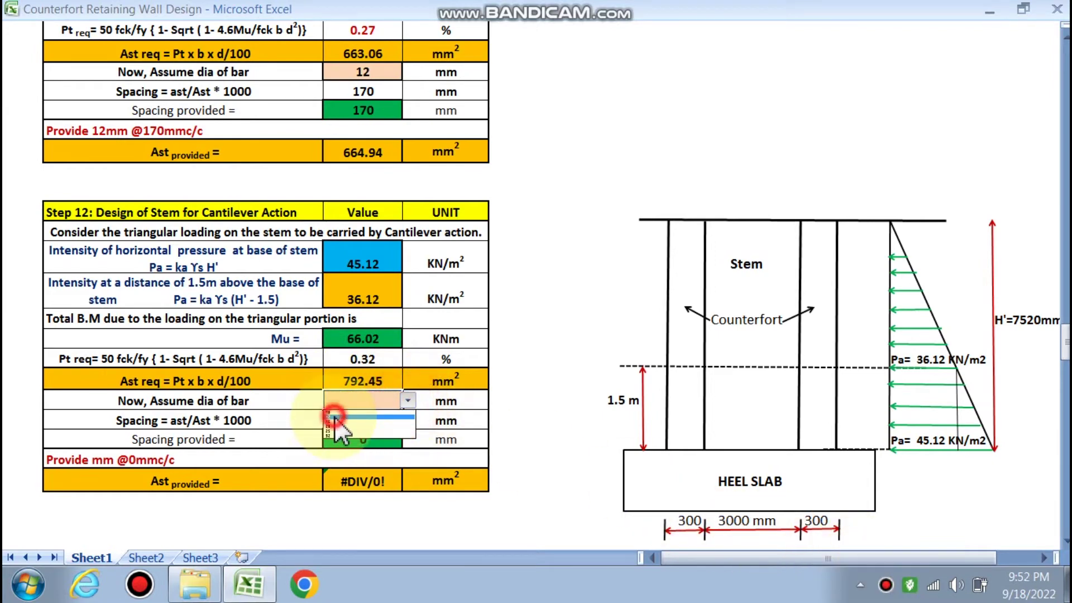
click(333, 416)
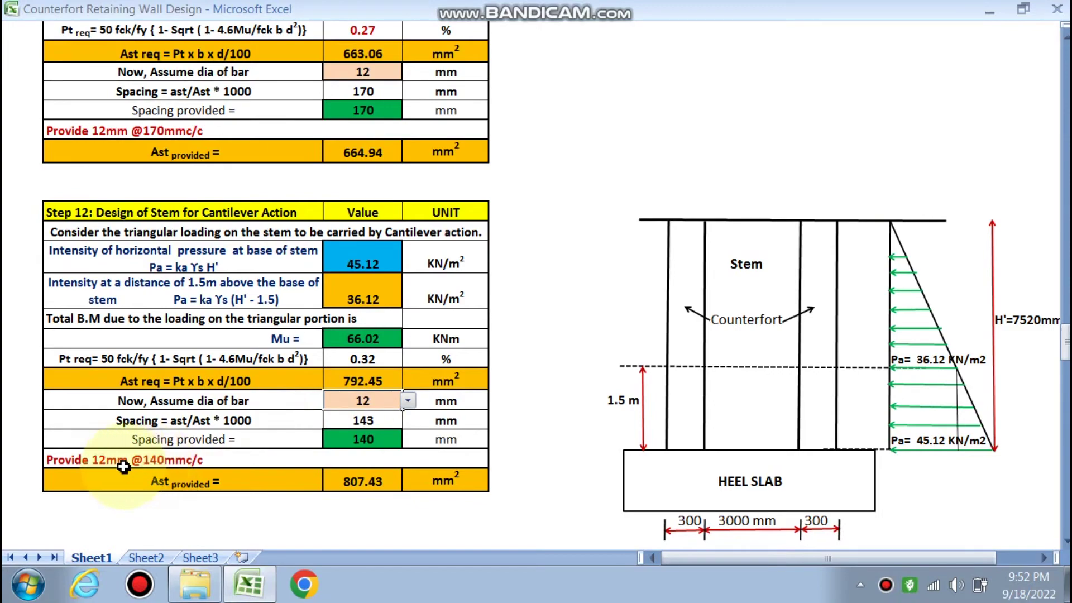
Step: Review the stem, heel and toe reinforcement in the component summary table and the detailing drawing
scroll(161, 465, down, 1)
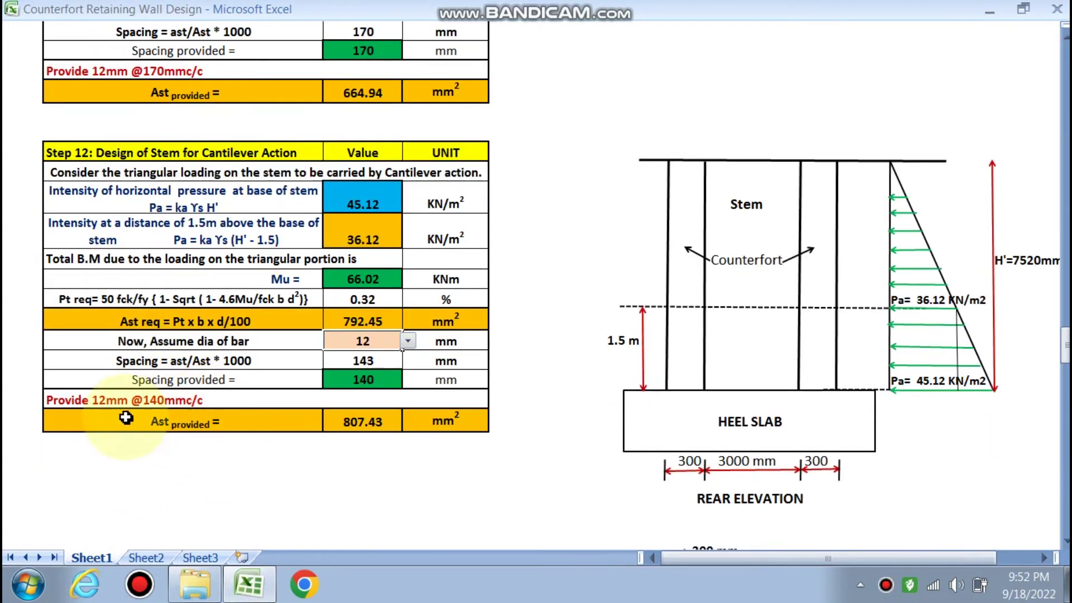
scroll(489, 428, down, 1)
scroll(789, 437, down, 2)
scroll(797, 442, down, 3)
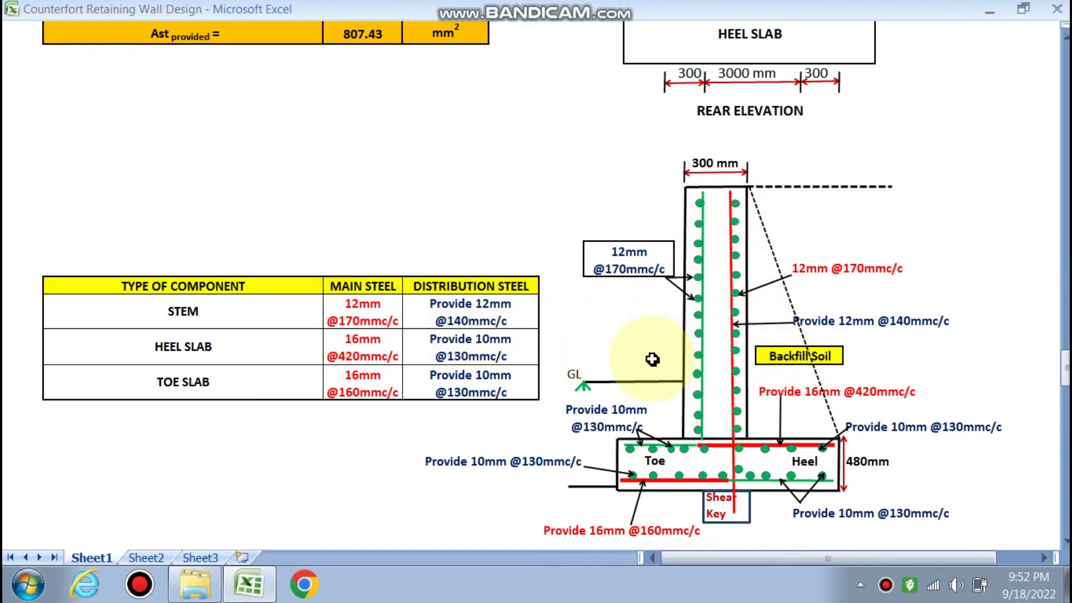
scroll(458, 409, down, 1)
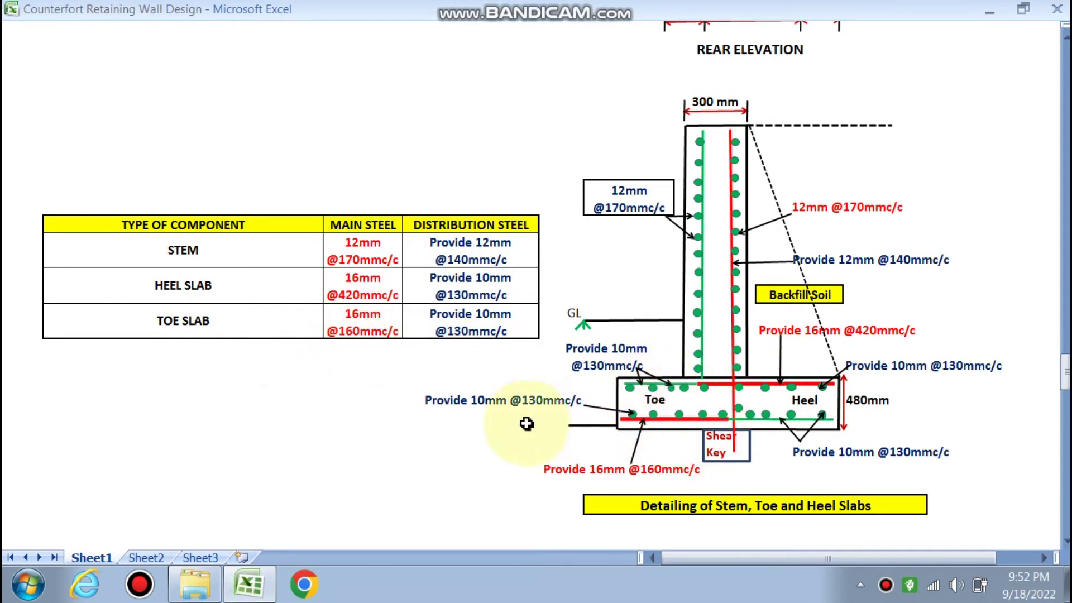
Step: Review the stem, toe and heel detailing, then relate Step 13, Design of Counterfort, to the 3D sketch of the wall's counterforts
scroll(718, 238, down, 1)
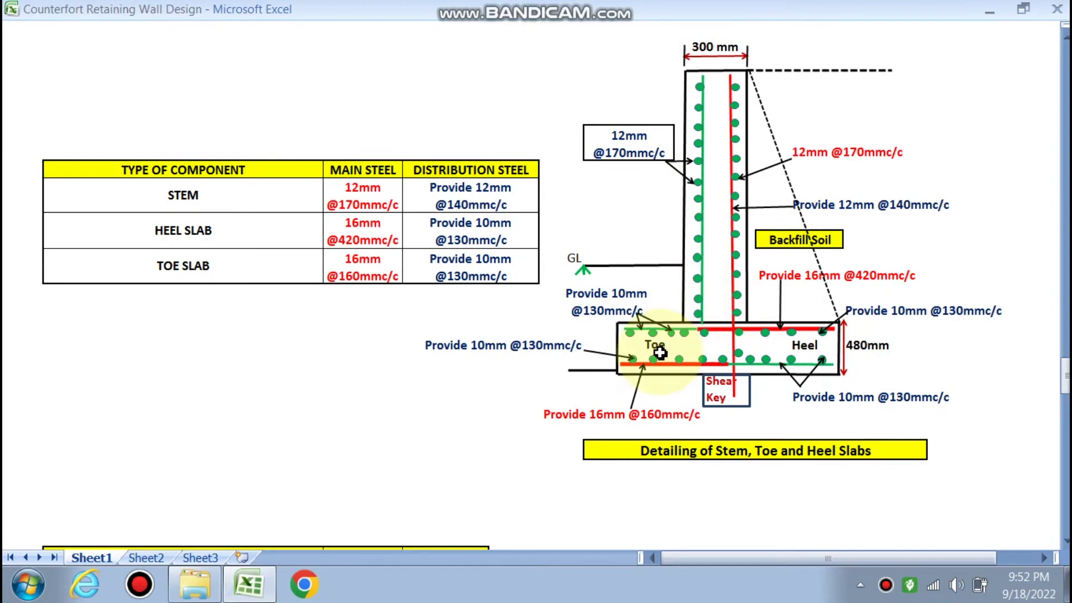
scroll(676, 366, down, 1)
scroll(557, 386, down, 6)
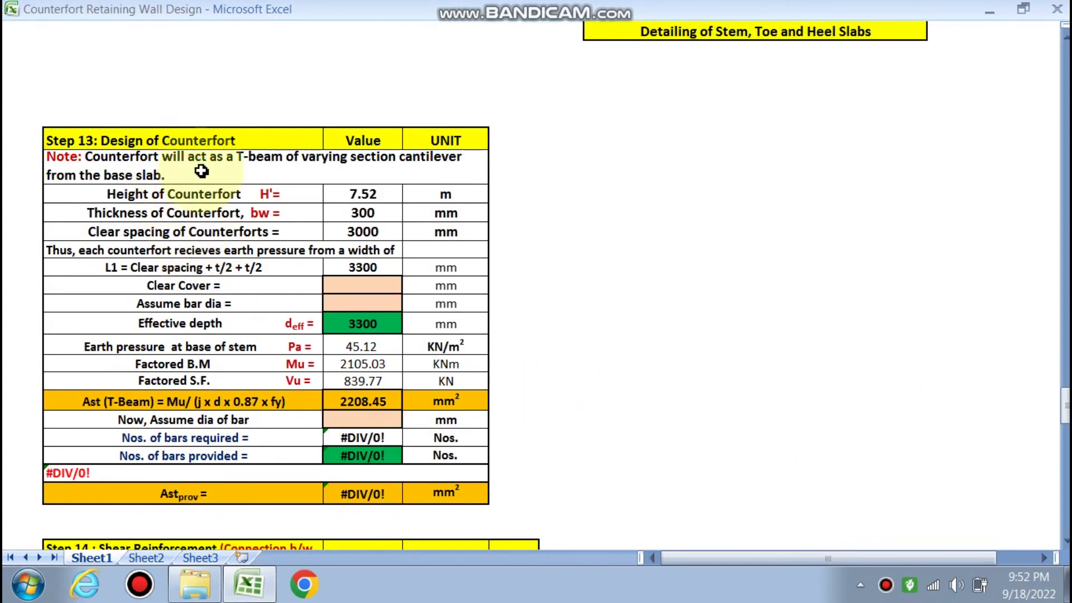
scroll(285, 167, down, 1)
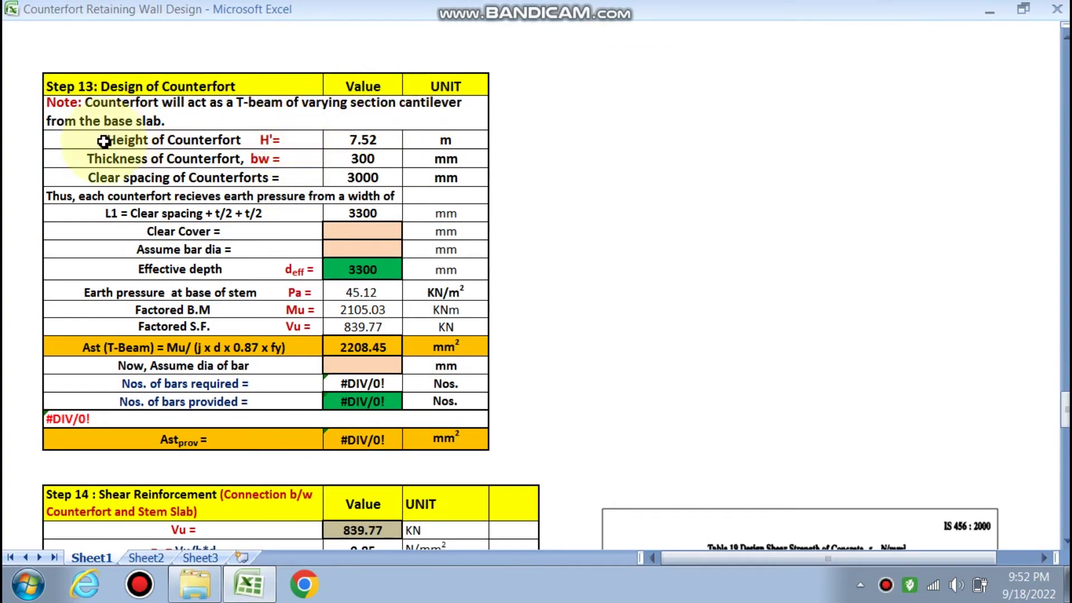
scroll(756, 308, up, 18)
scroll(755, 311, up, 10)
scroll(755, 310, down, 15)
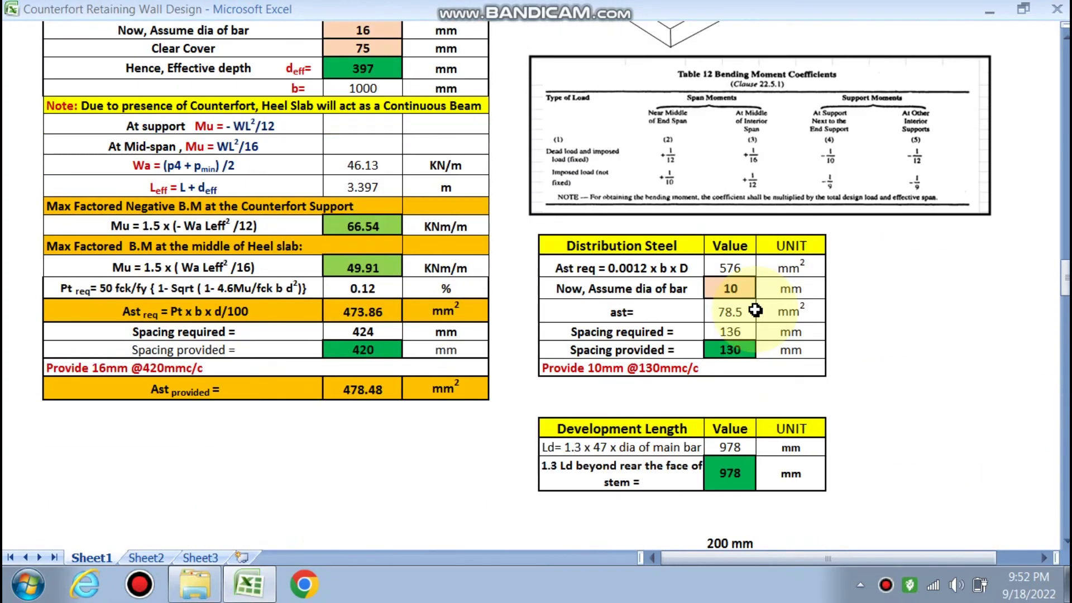
scroll(755, 310, up, 6)
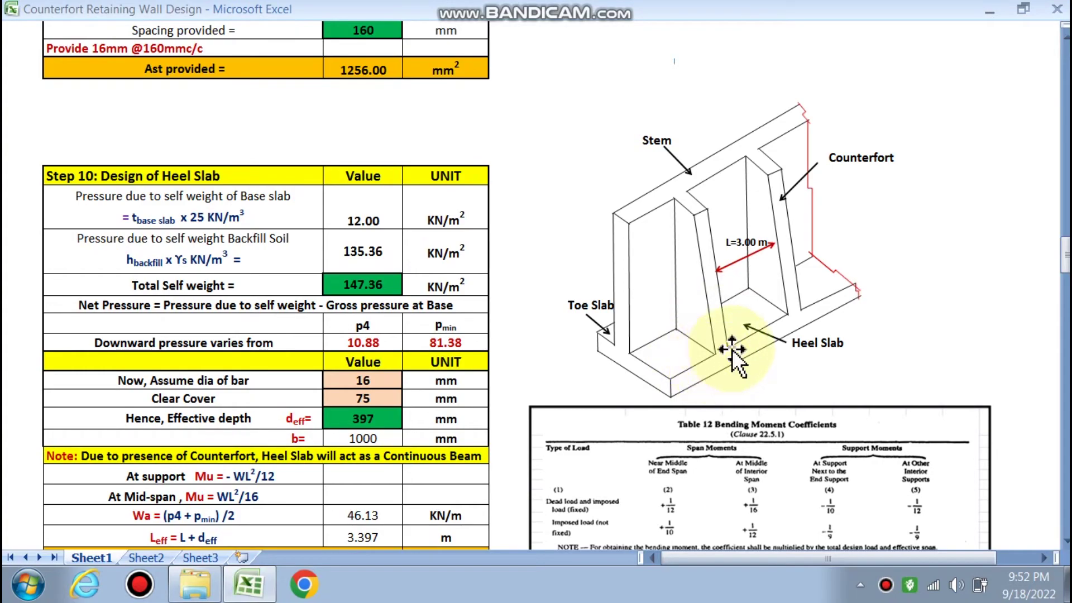
scroll(664, 365, down, 3)
scroll(660, 367, down, 20)
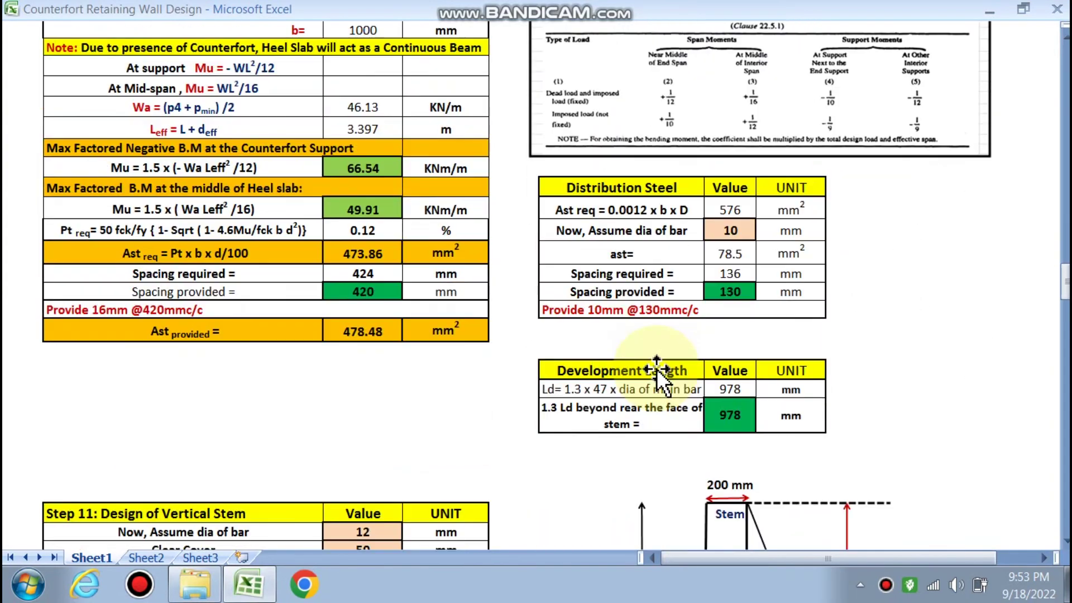
Step: In Step 13, Design of Counterfort, set the clear cover to 50 mm and the first assumed bar diameter to 25 mm
scroll(602, 383, down, 14)
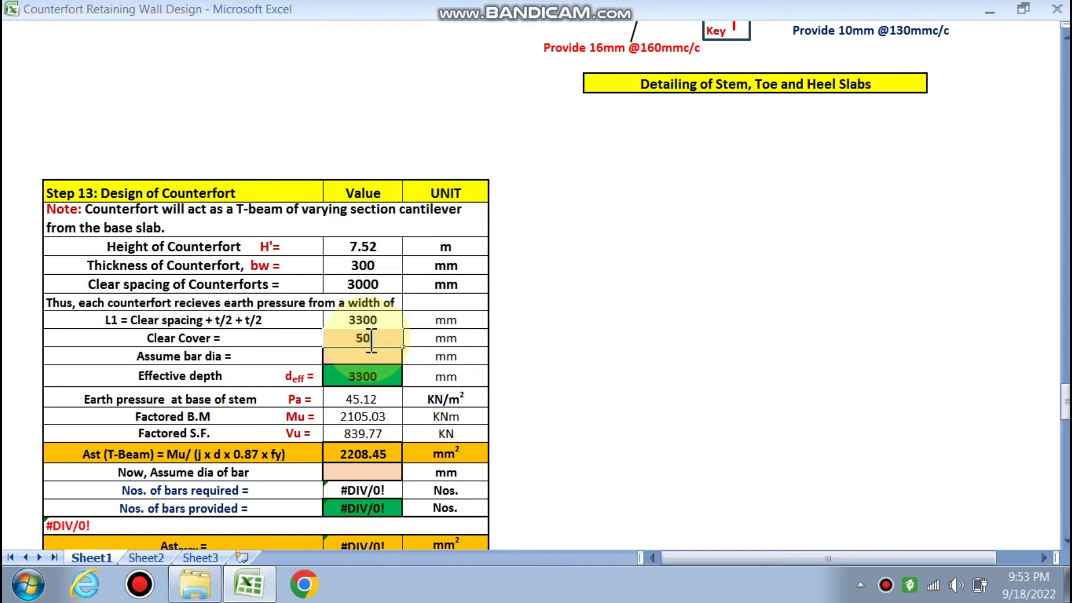
click(395, 352)
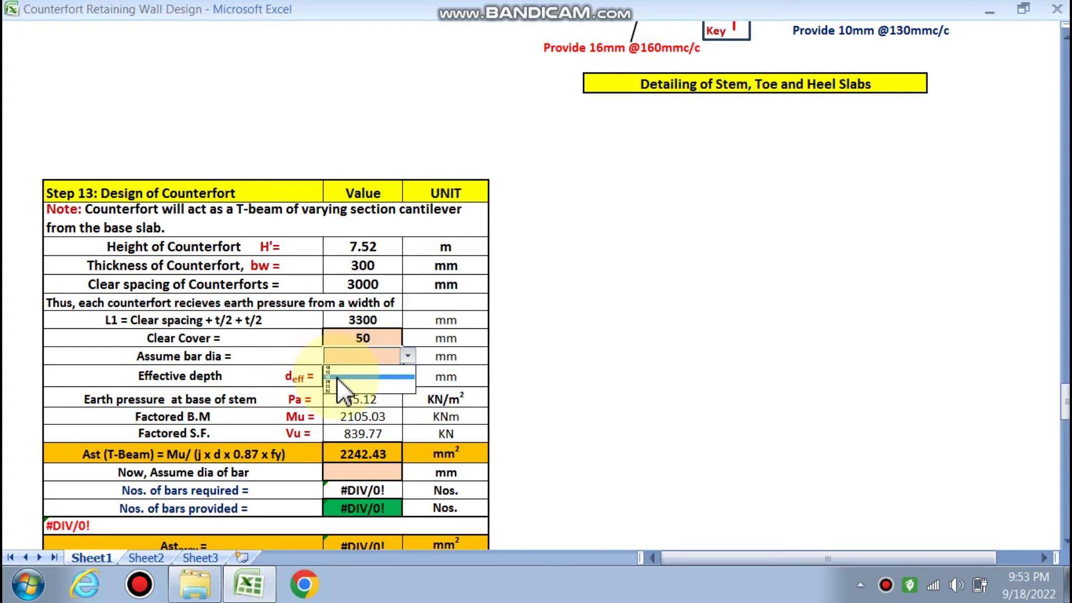
click(337, 388)
click(585, 393)
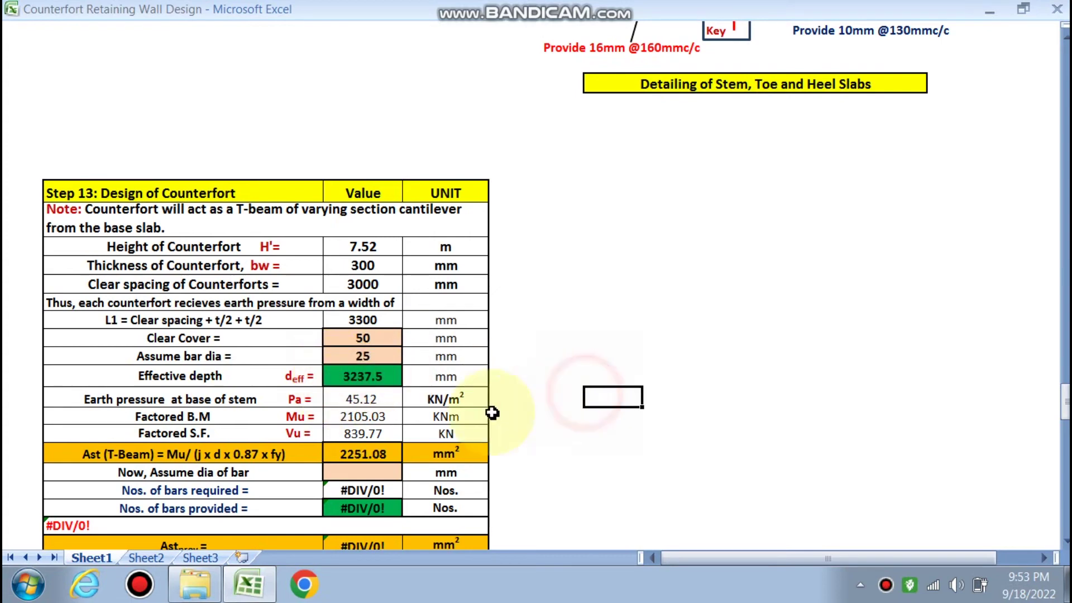
Step: Inspect the formula behind the factored bending moment Mu in Step 13 and leave it unedited
scroll(490, 411, down, 2)
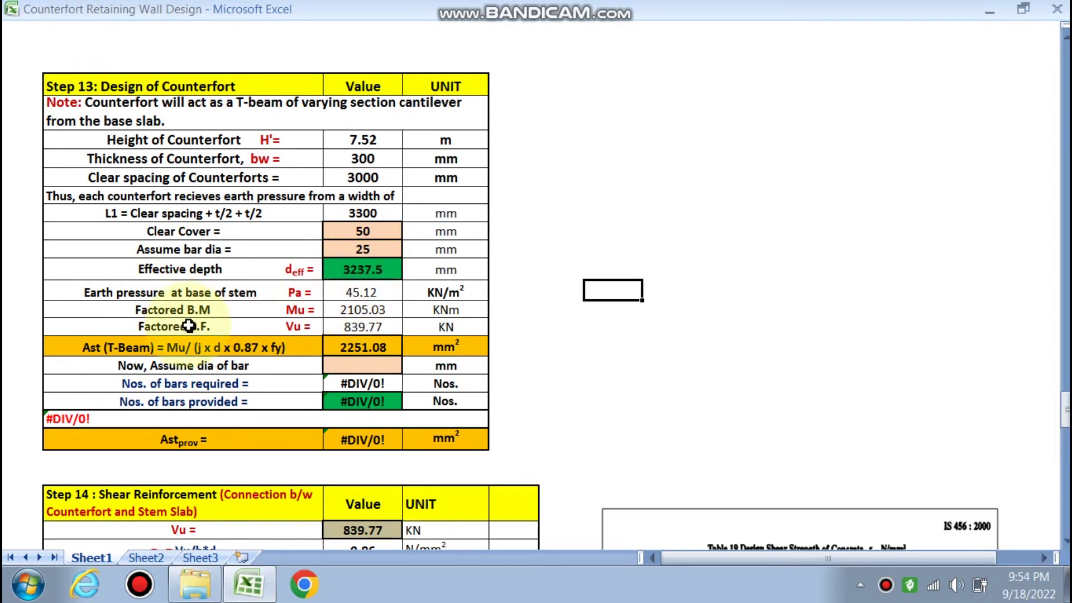
double_click(358, 308)
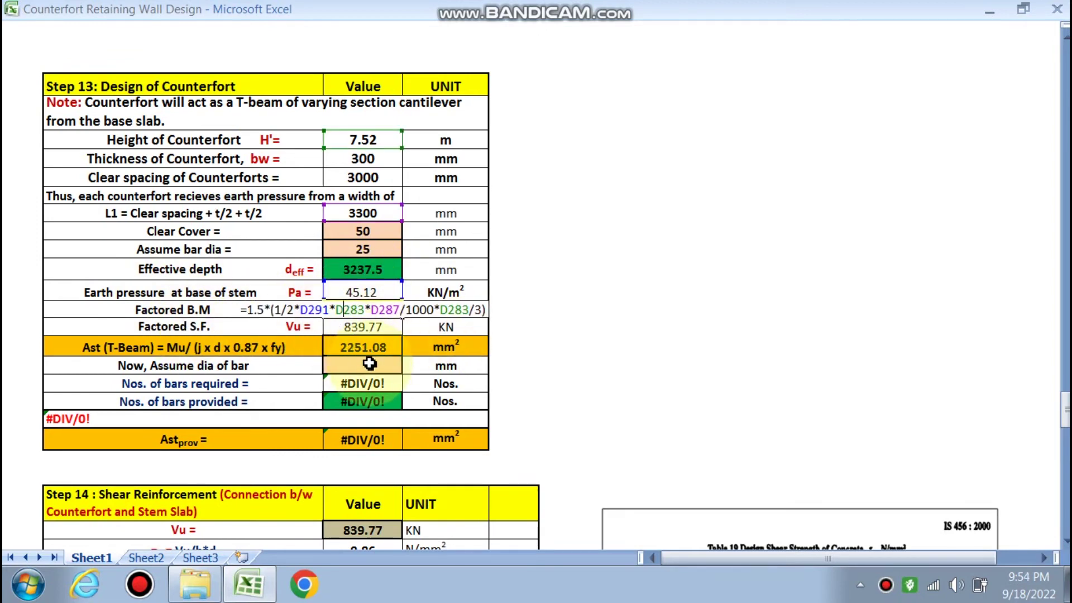
key(Escape)
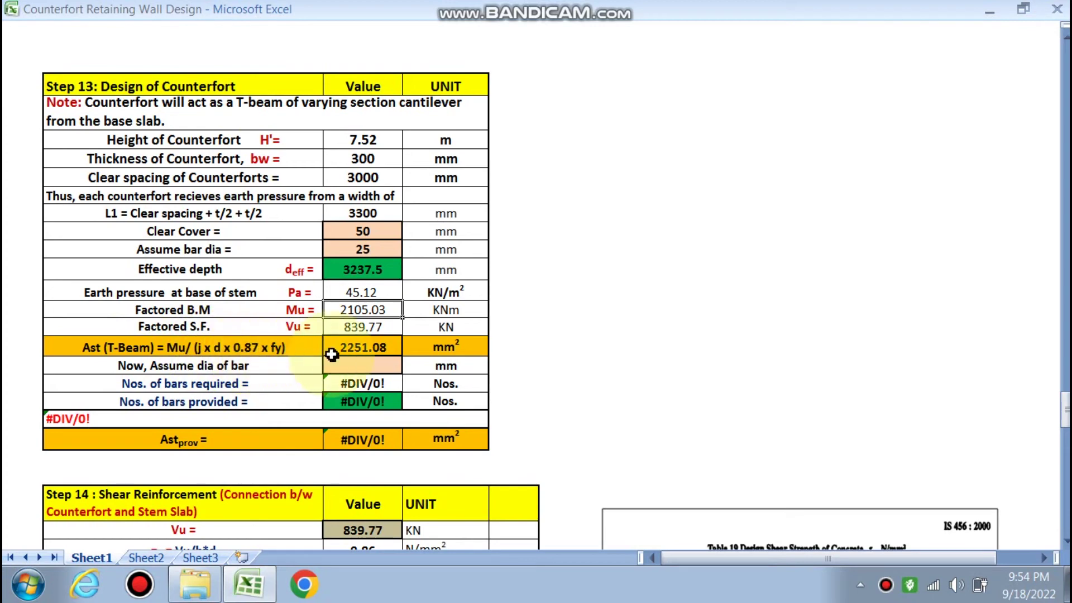
click(885, 585)
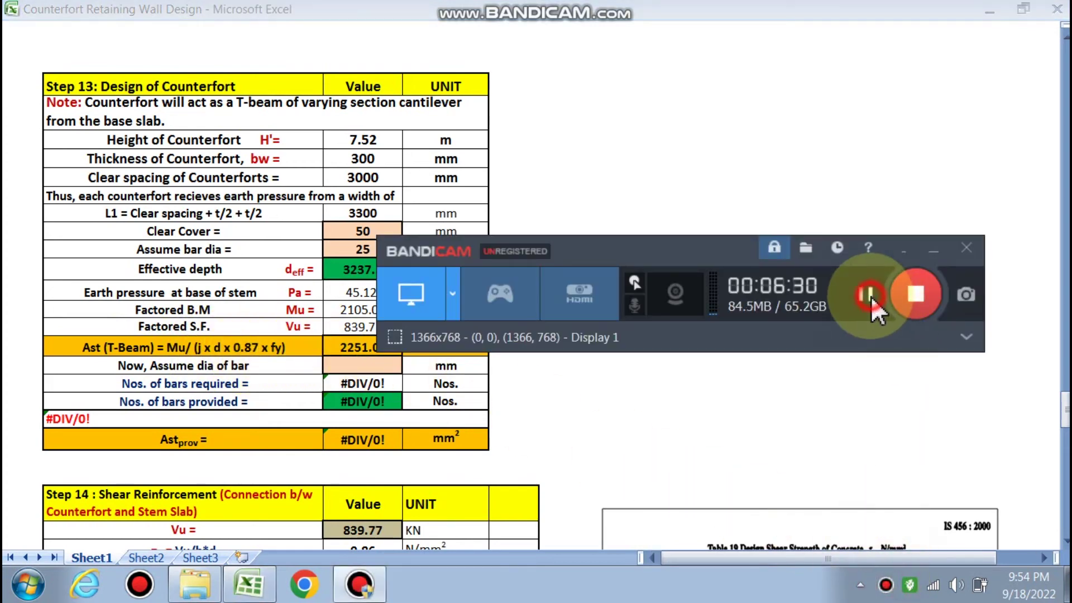
click(904, 249)
Step: Set the counterfort's main bar diameter, assumed below the required T-beam steel area in Step 13, to 20 mm
scroll(431, 436, down, 1)
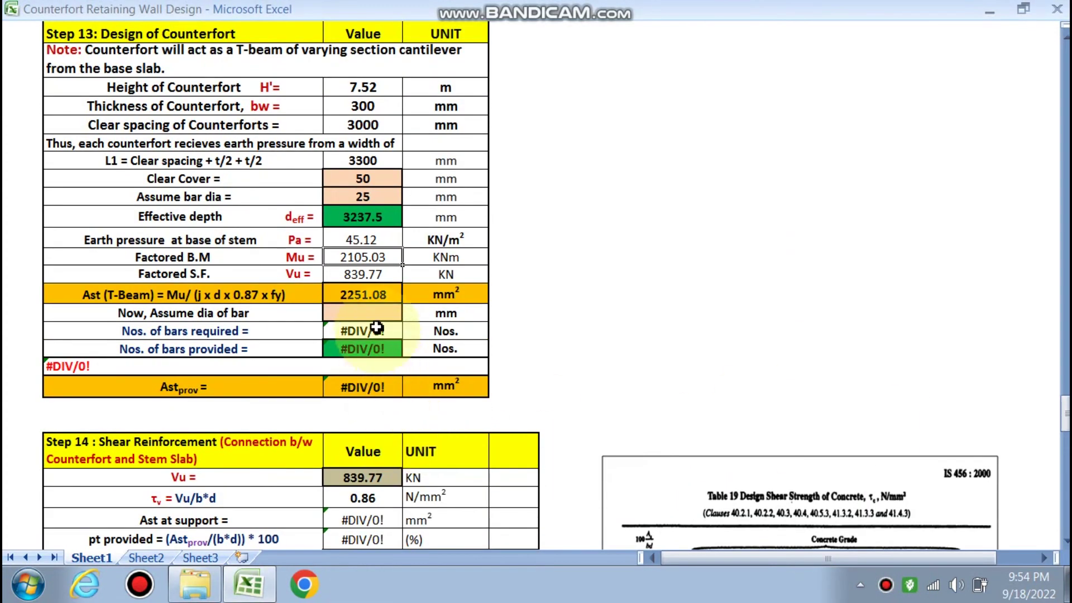
click(385, 313)
click(408, 313)
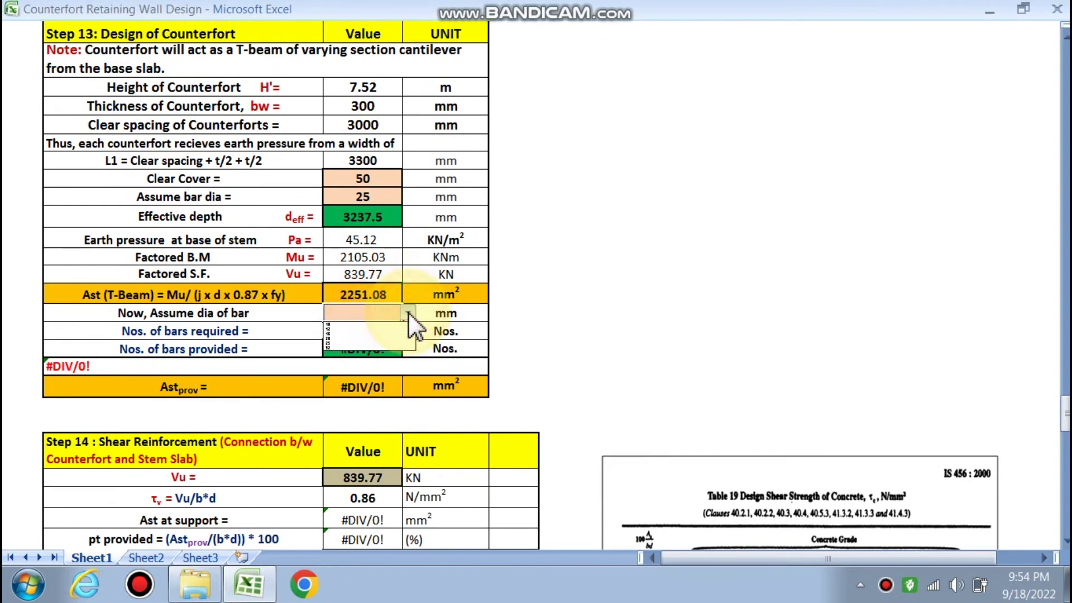
click(345, 339)
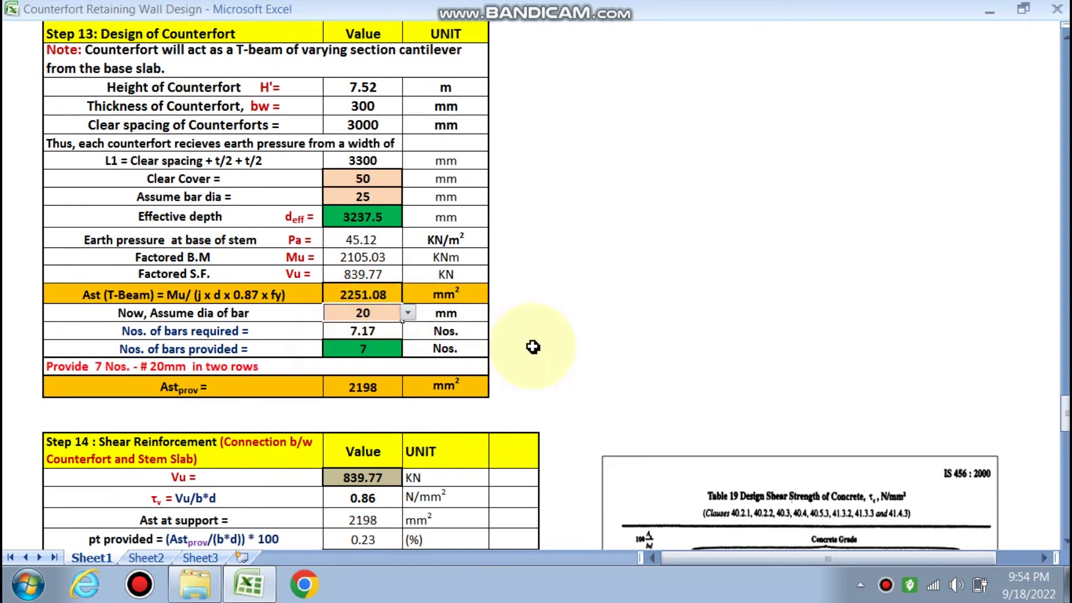
scroll(238, 357, down, 1)
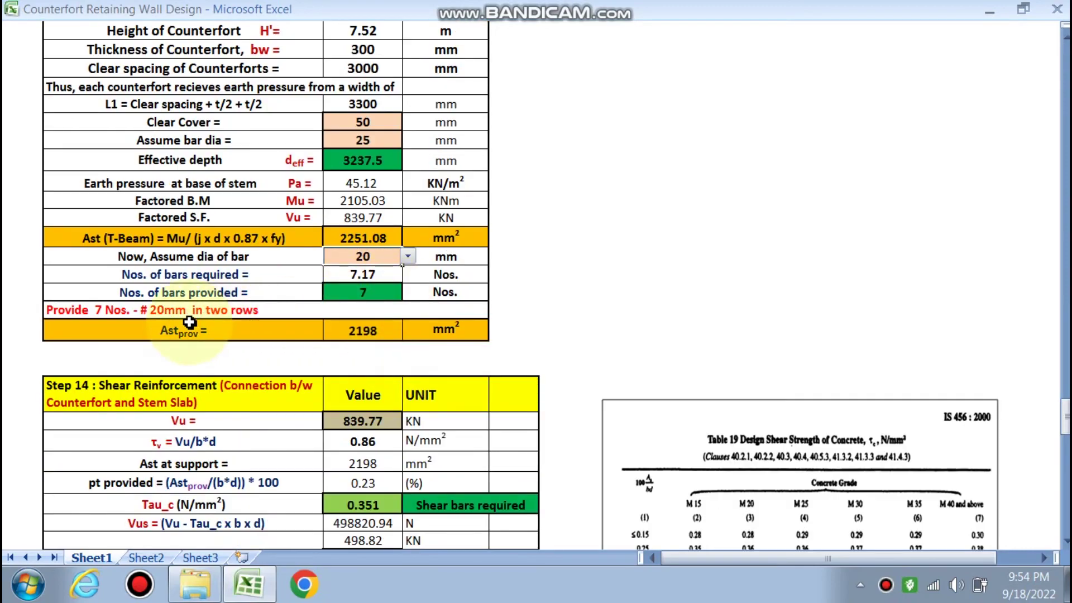
Step: Examine the counterfort detailing drawing and relate its main bars, stirrups and ties to the calculations in Steps 13 to 16
scroll(701, 356, down, 20)
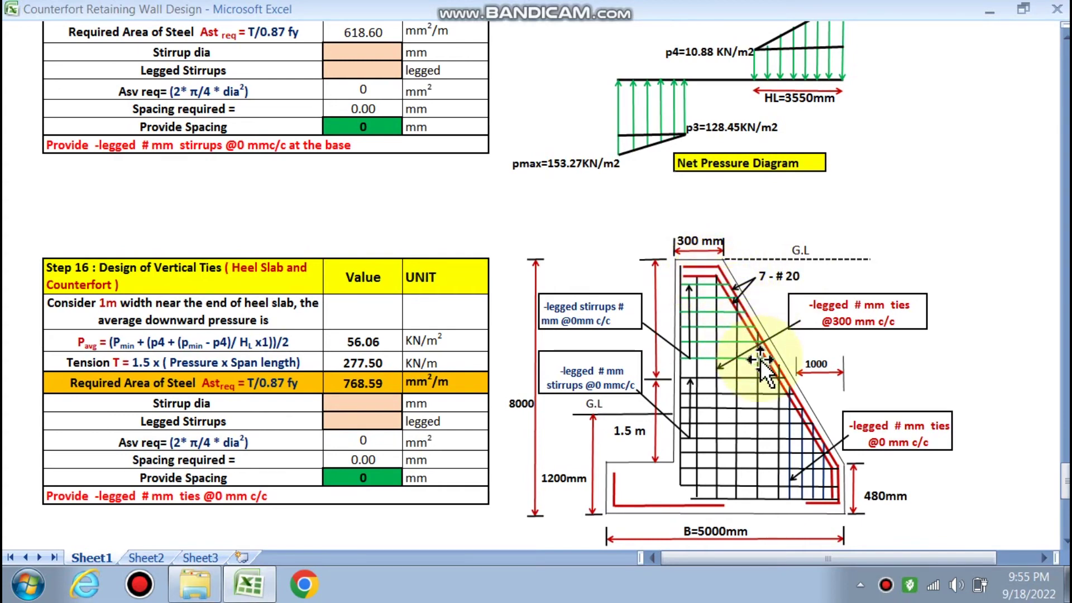
scroll(360, 285, up, 20)
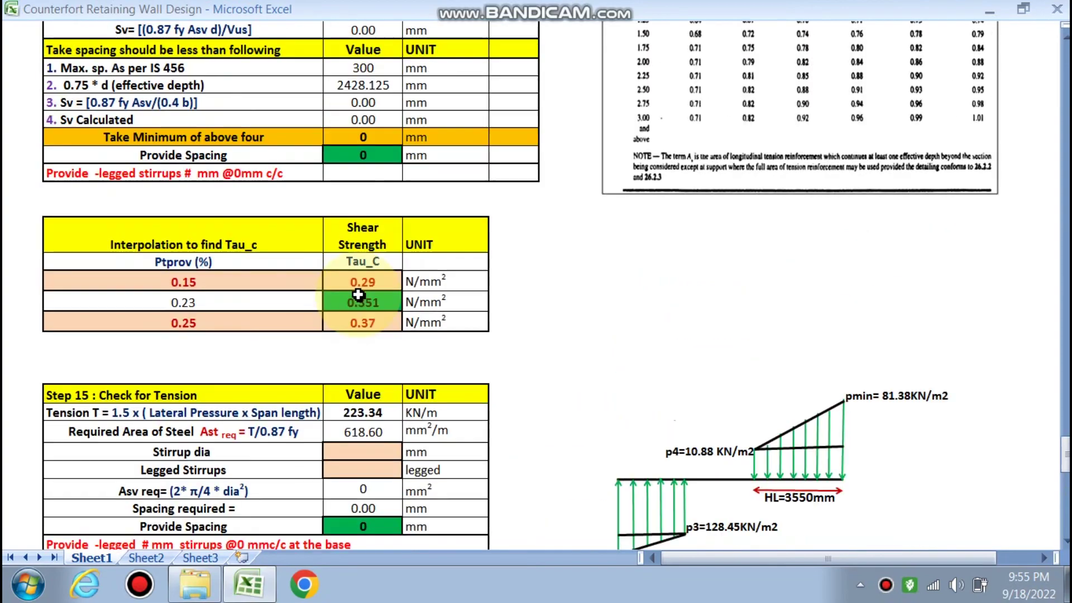
scroll(359, 294, up, 5)
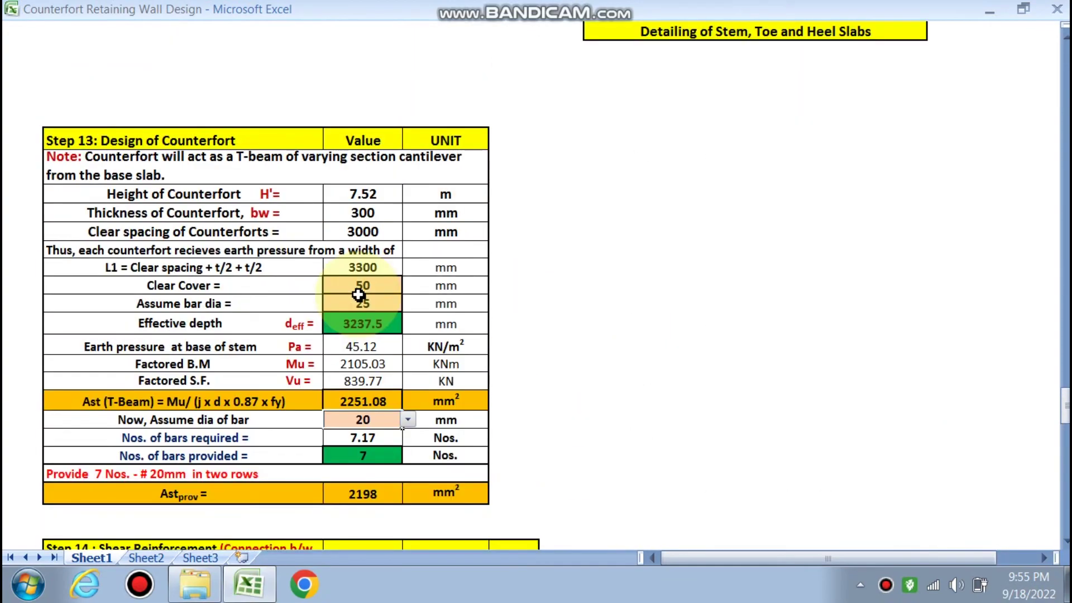
scroll(358, 294, down, 5)
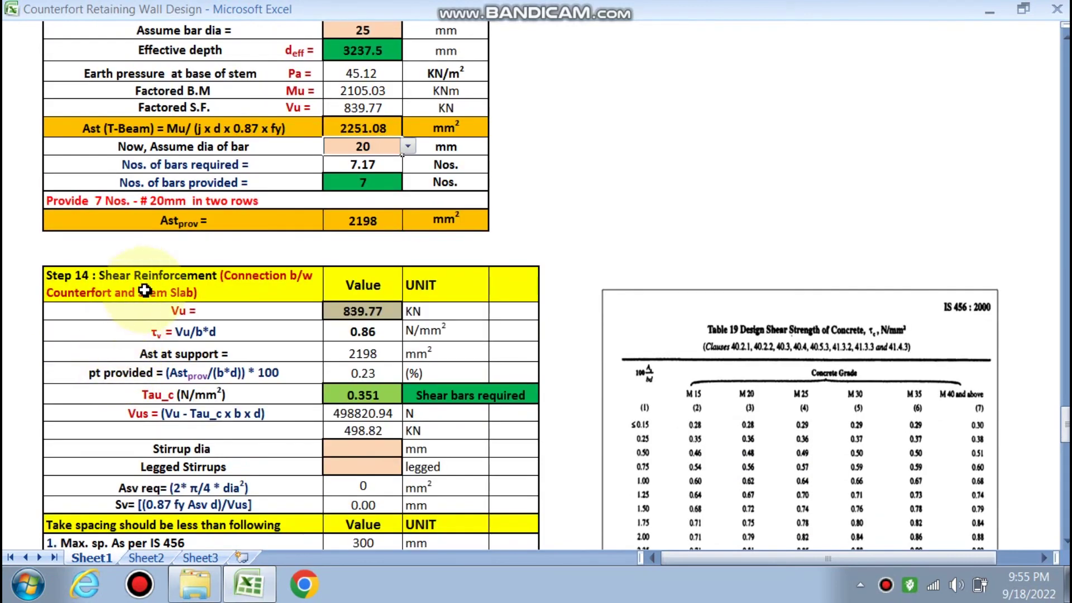
scroll(141, 292, down, 2)
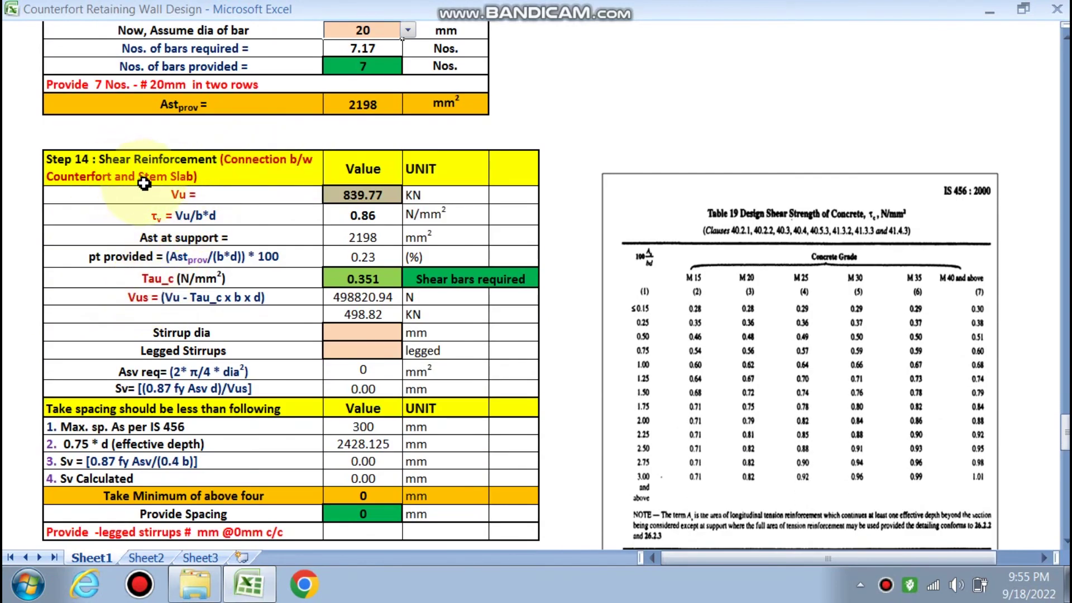
scroll(602, 400, down, 14)
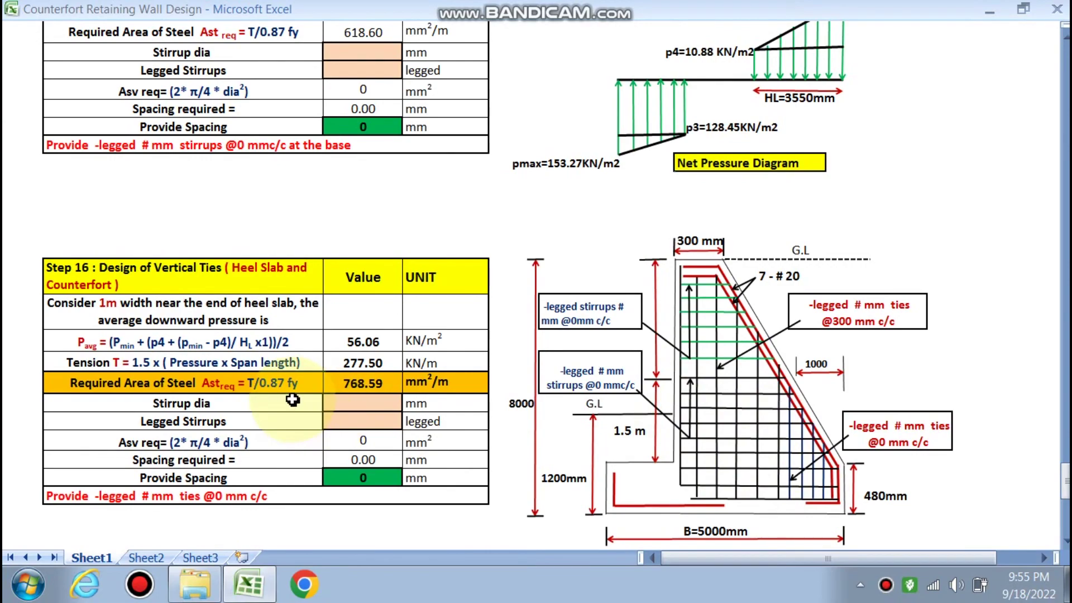
scroll(285, 262, up, 13)
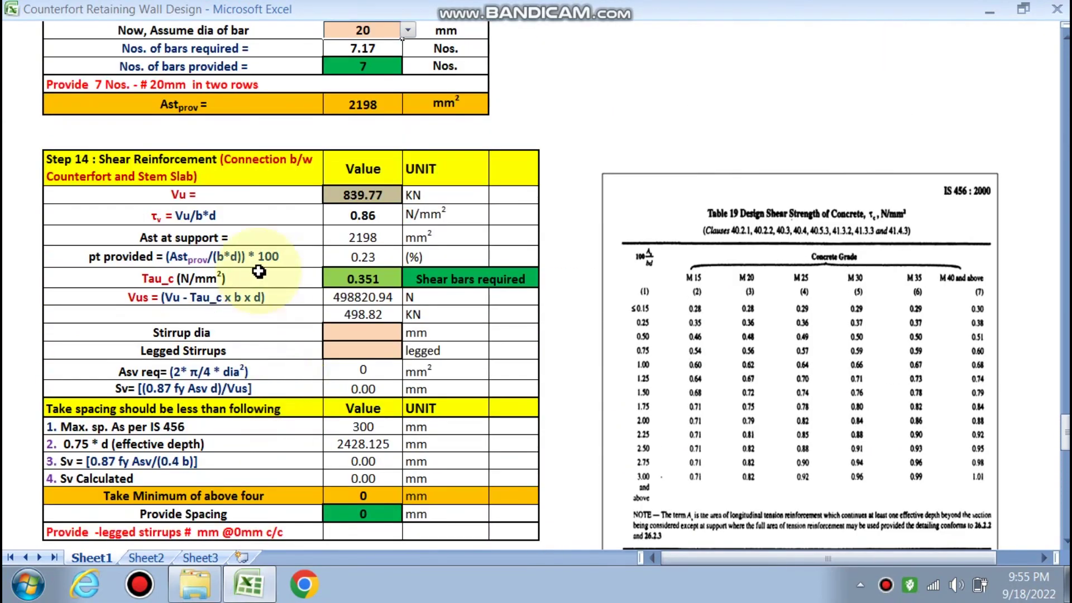
Step: Check Step 14's shear values and the Tau_c interpolation against Table 19, Design Shear Strength of Concrete
scroll(258, 262, down, 1)
scroll(230, 150, up, 3)
click(359, 145)
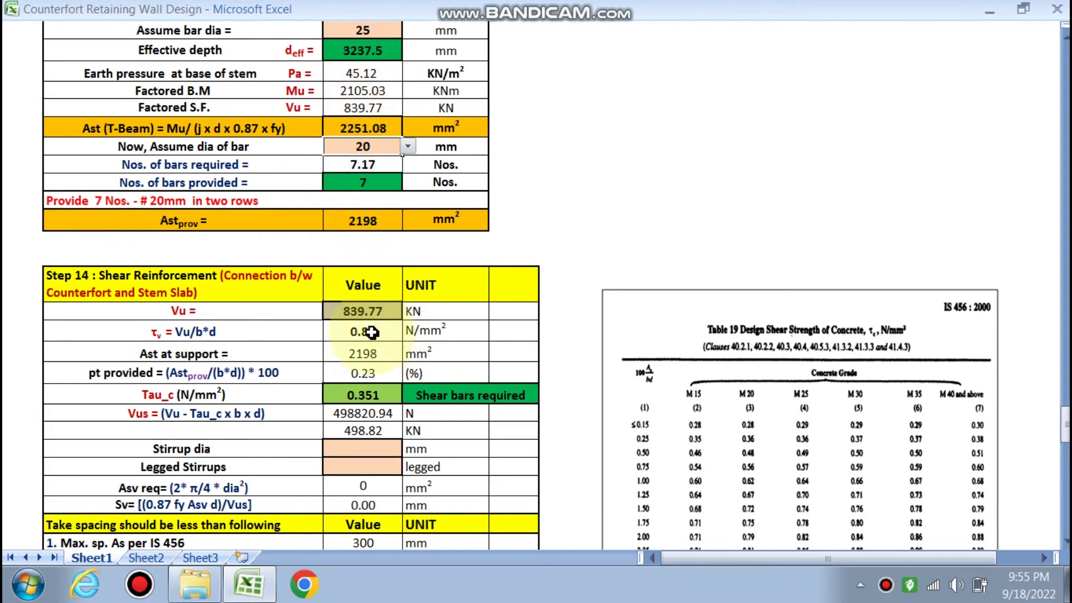
scroll(357, 276, down, 1)
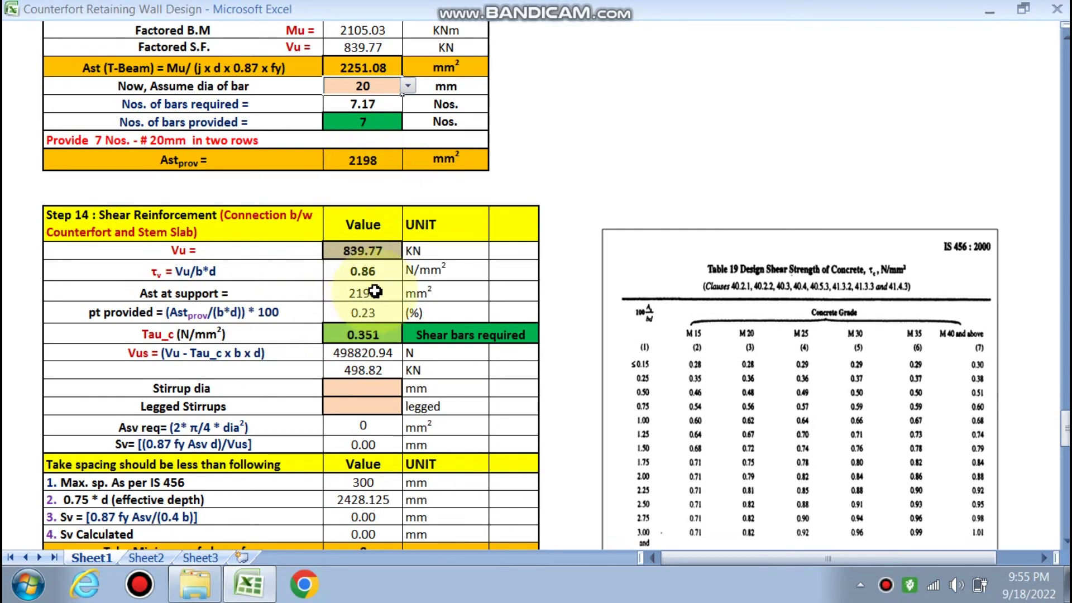
scroll(369, 315, down, 2)
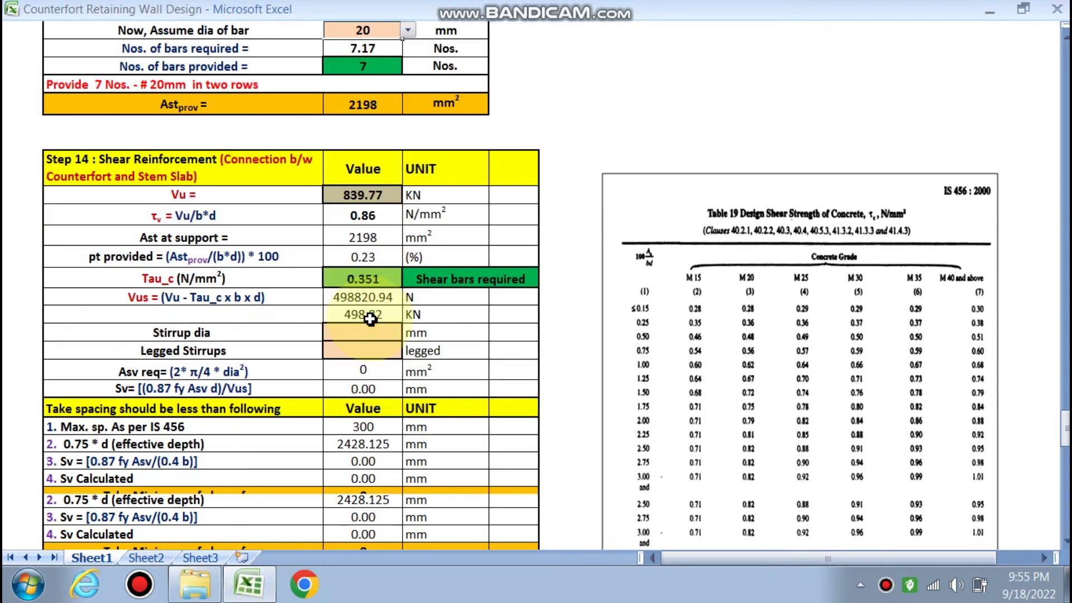
scroll(742, 279, down, 2)
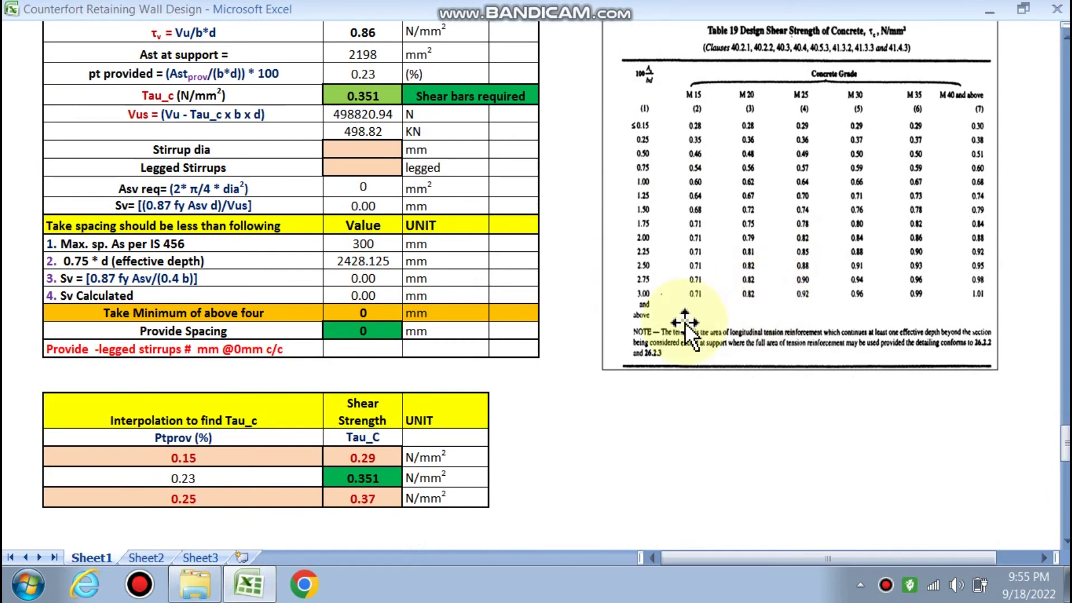
click(232, 457)
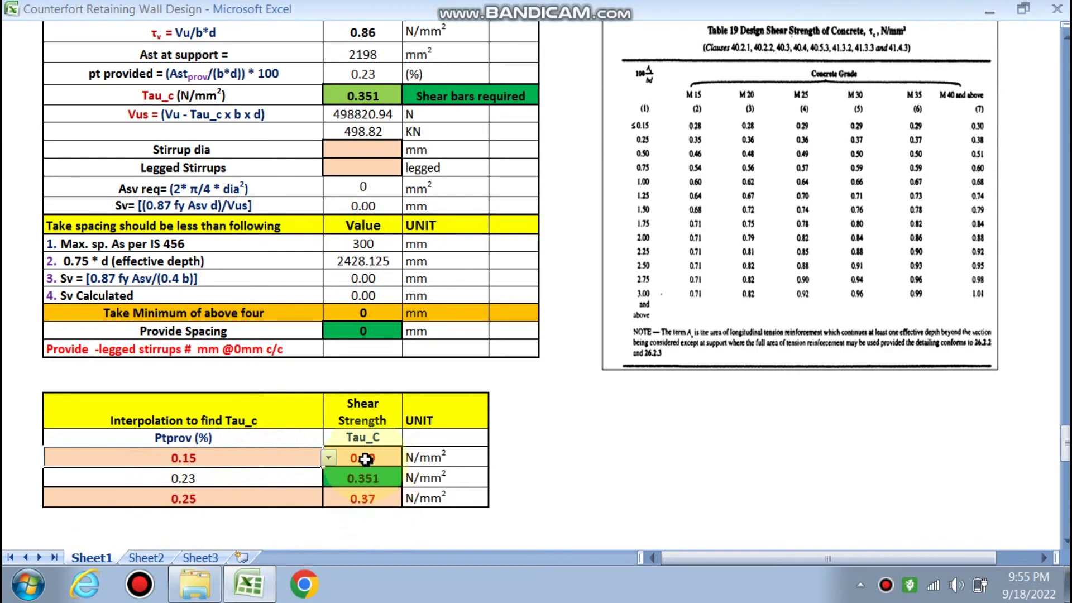
scroll(358, 483, up, 1)
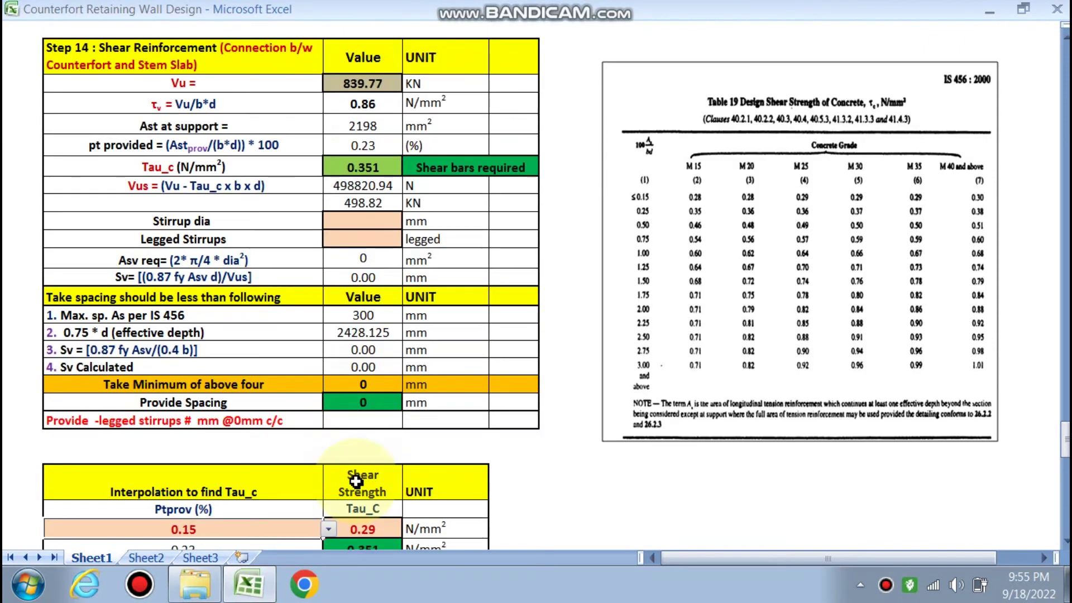
Step: In Step 14, Shear Reinforcement, set the stirrup diameter to 8 mm and the stirrups to 2-legged
click(381, 171)
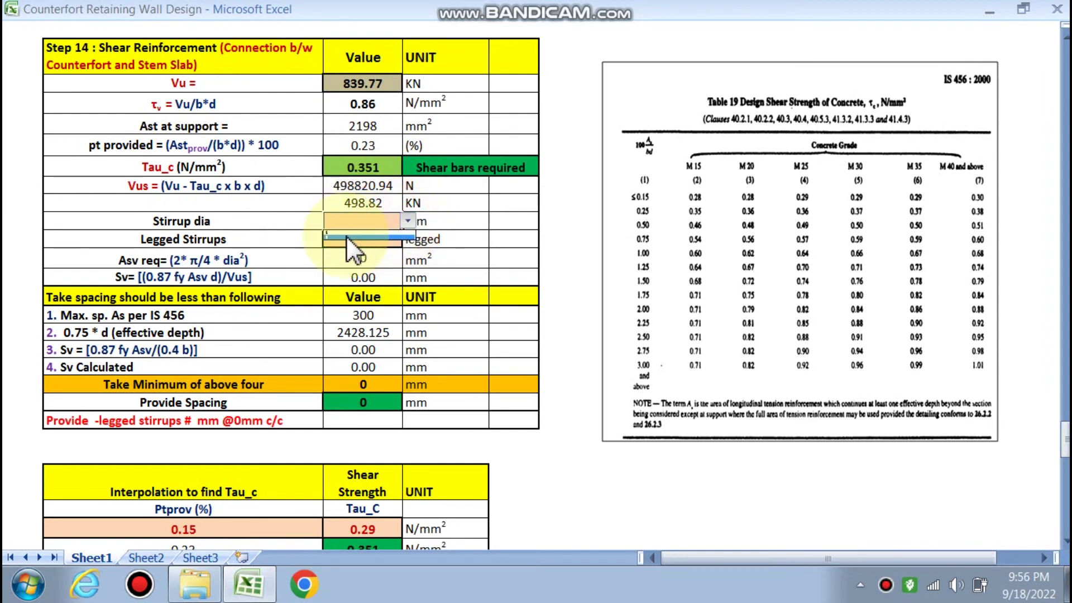
click(346, 237)
click(396, 240)
click(407, 240)
click(343, 252)
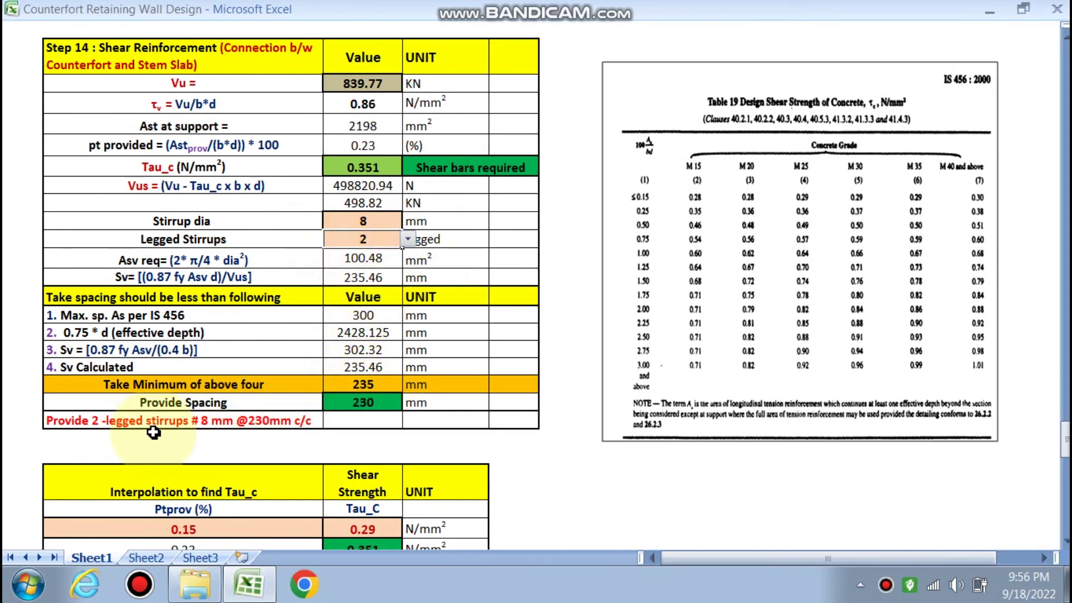
Step: Check the Step 14 stirrup callout in the counterfort detailing drawing and return to Step 15, Check for Tension
scroll(306, 363, down, 3)
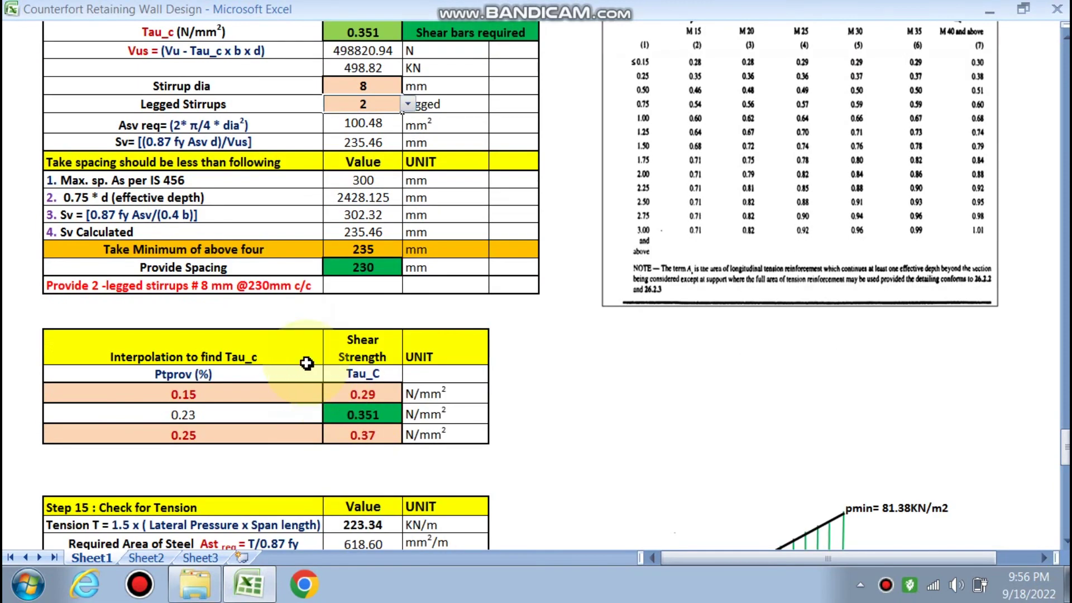
scroll(299, 279, down, 8)
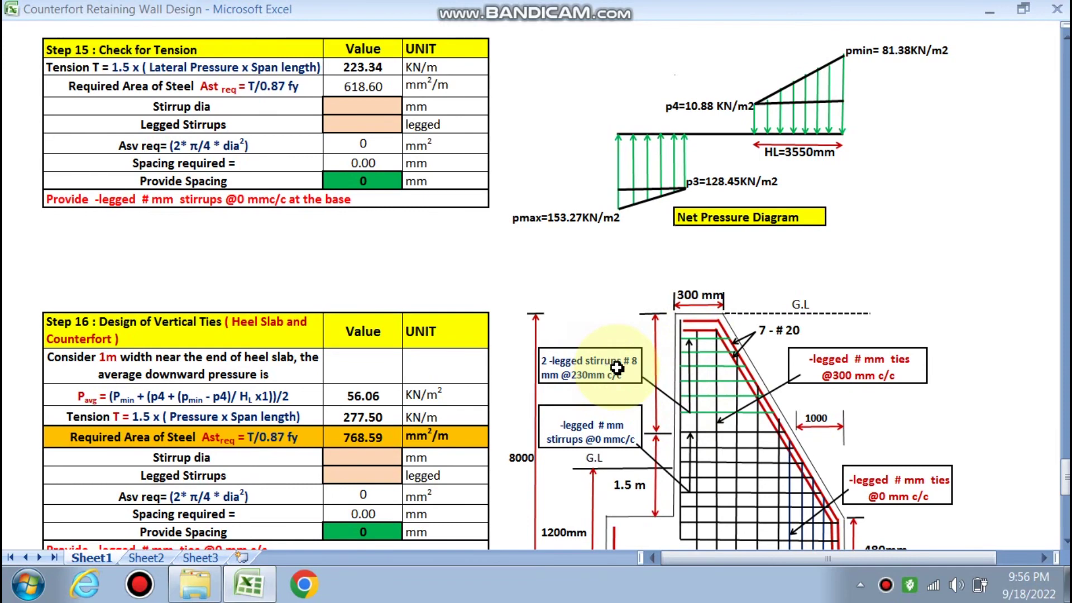
scroll(490, 401, up, 5)
scroll(490, 400, up, 1)
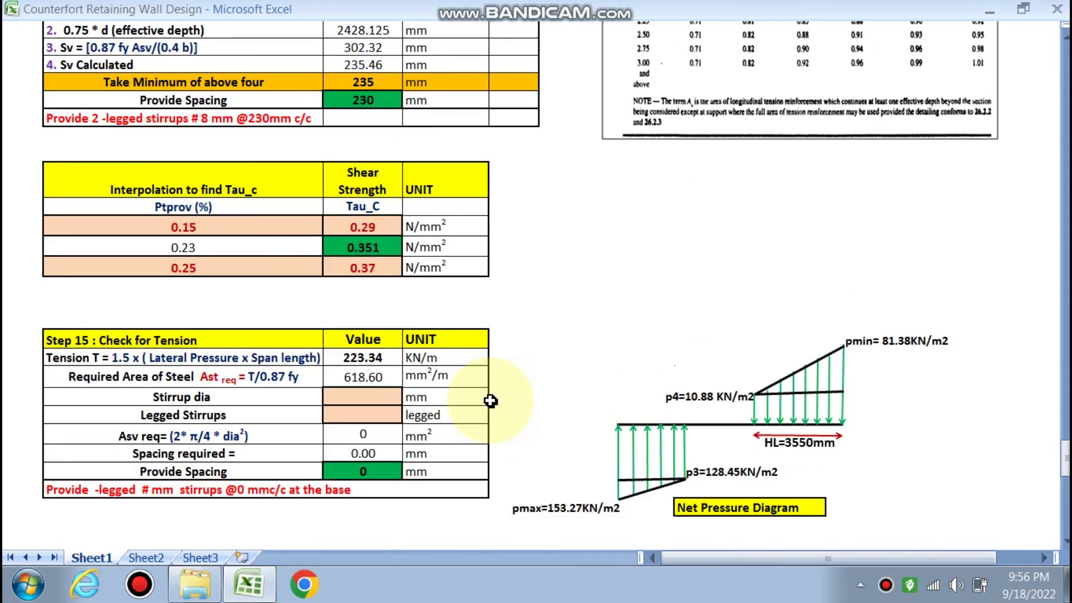
Step: In Step 15, Check for Tension, set the stirrup diameter to 10 mm and the stirrups to 2-legged
scroll(262, 357, down, 4)
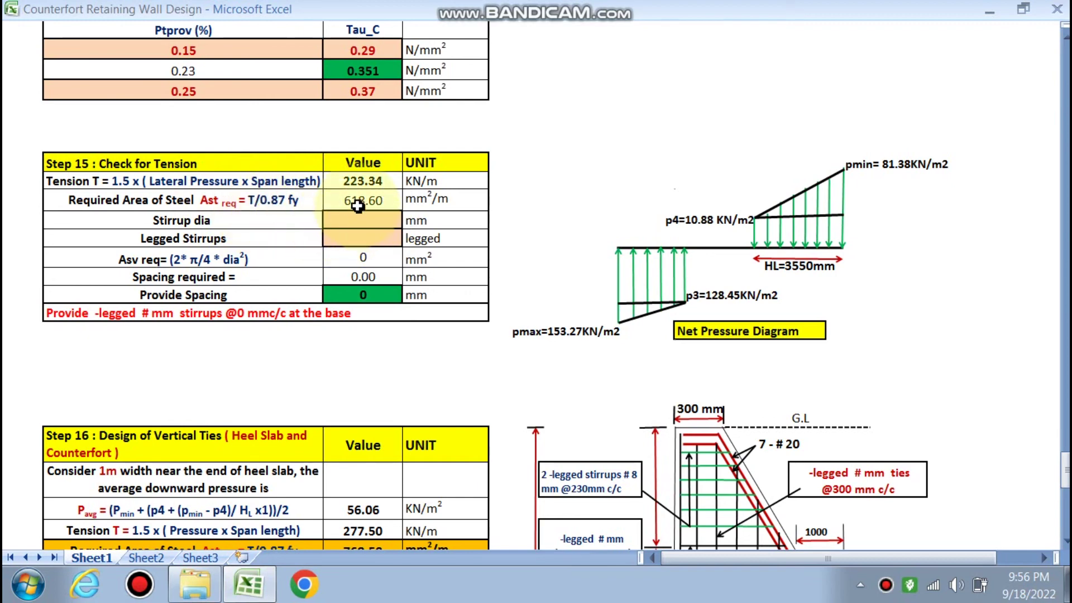
click(380, 219)
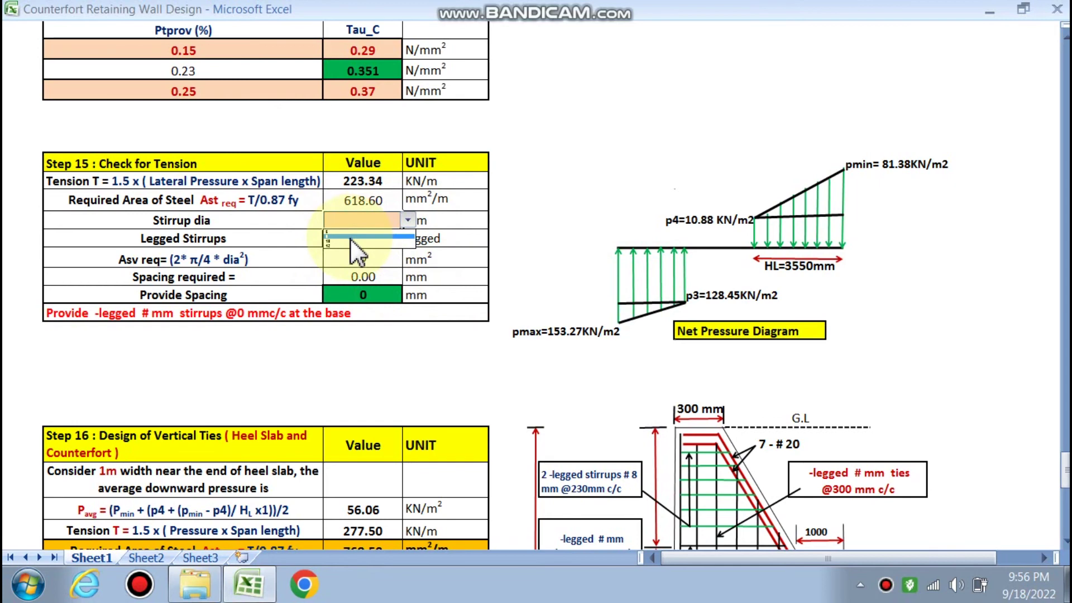
click(350, 237)
click(357, 239)
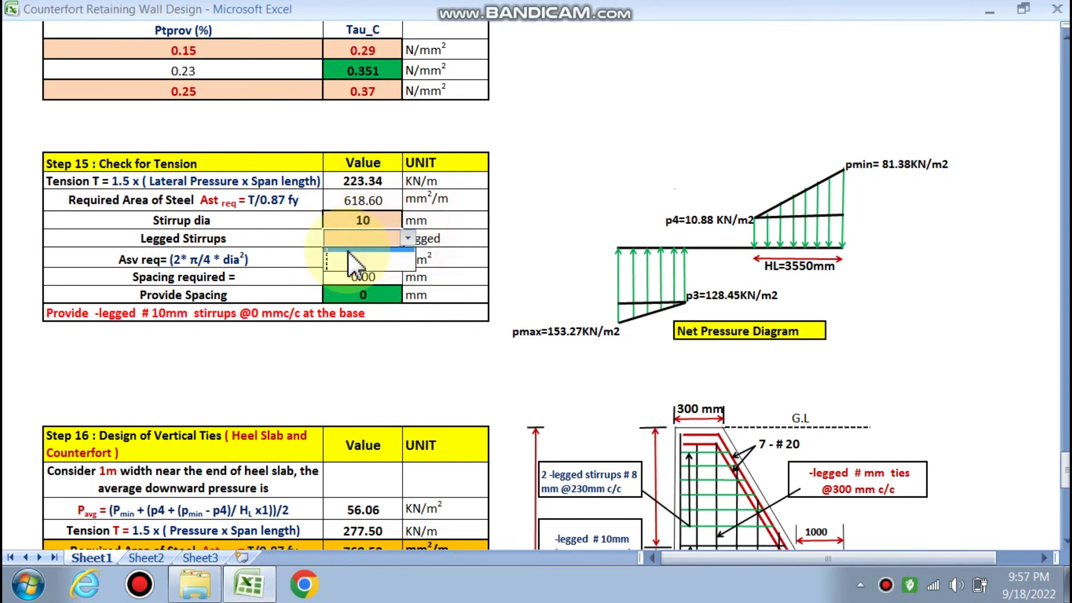
click(347, 251)
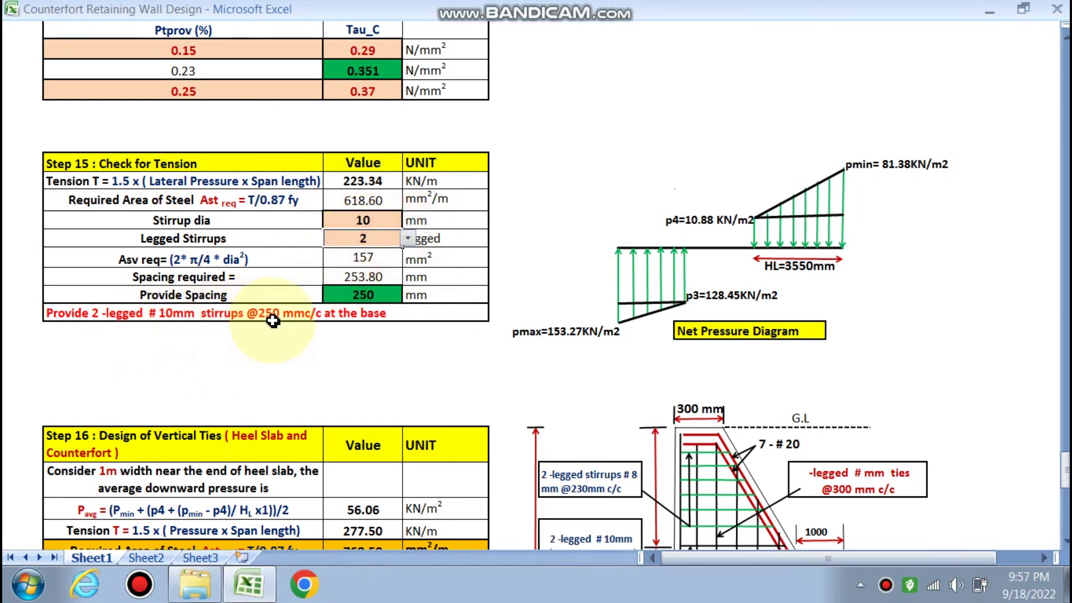
Step: Check the Step 15 stirrup callout in the counterfort section, then compare Step 16's vertical ties near the heel end with the Net Pressure Diagram
scroll(359, 263, down, 3)
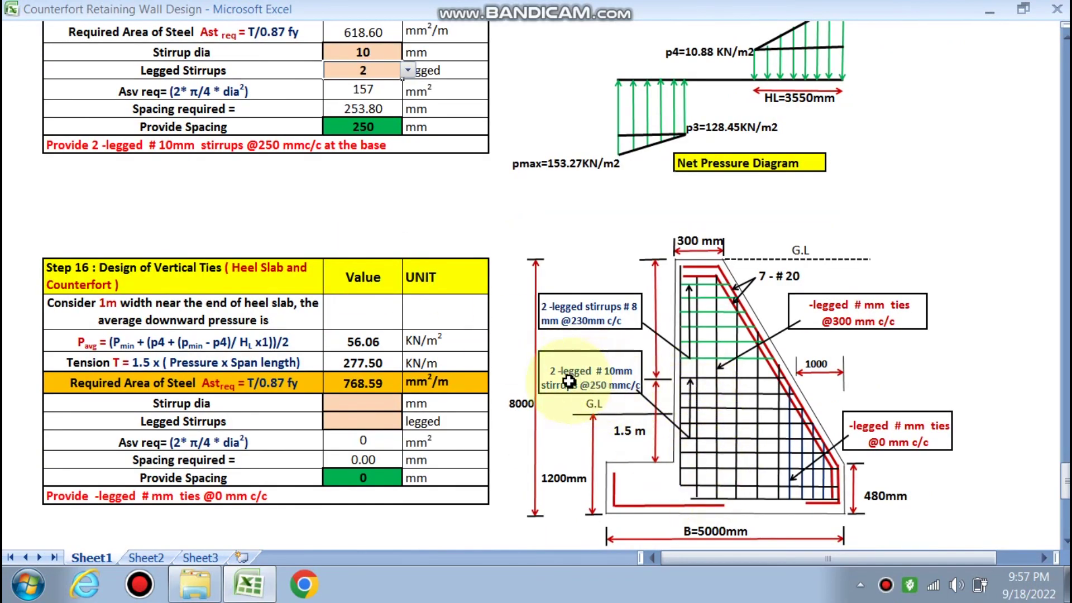
scroll(357, 346, down, 2)
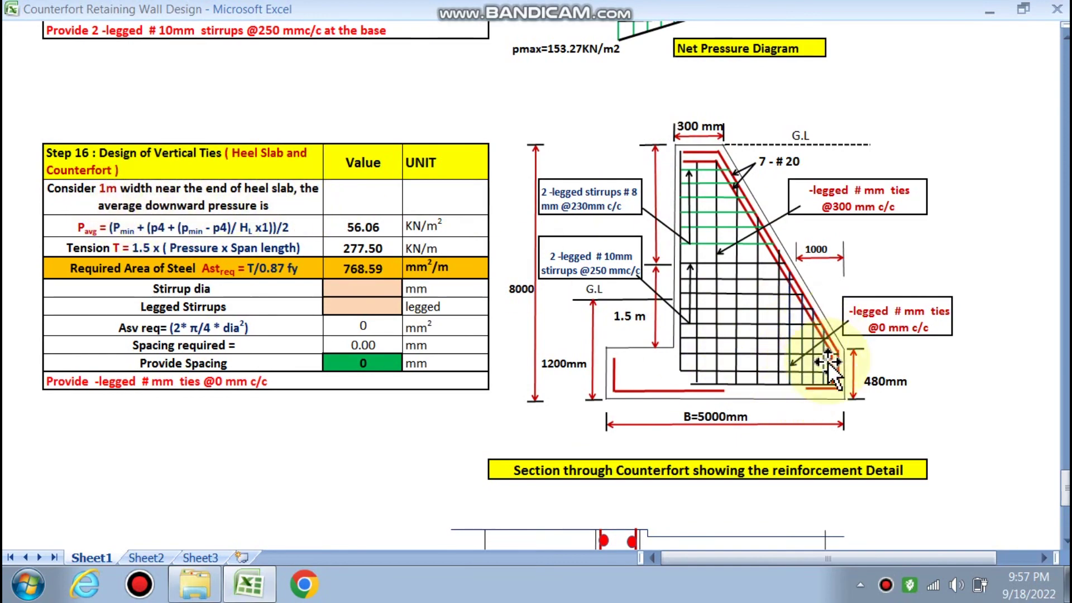
scroll(821, 357, up, 6)
scroll(814, 378, up, 4)
scroll(814, 378, down, 9)
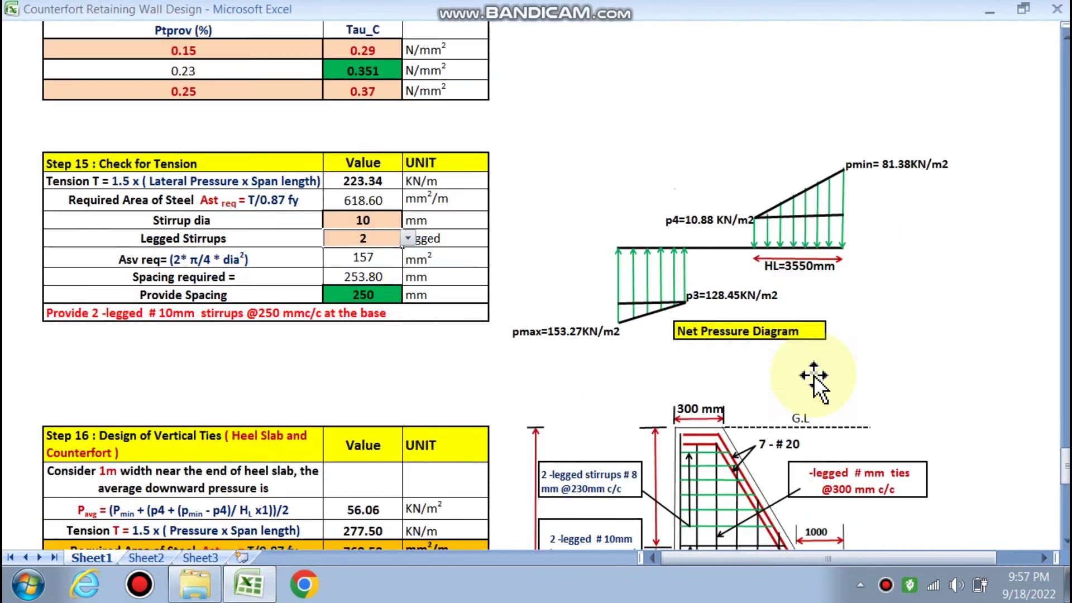